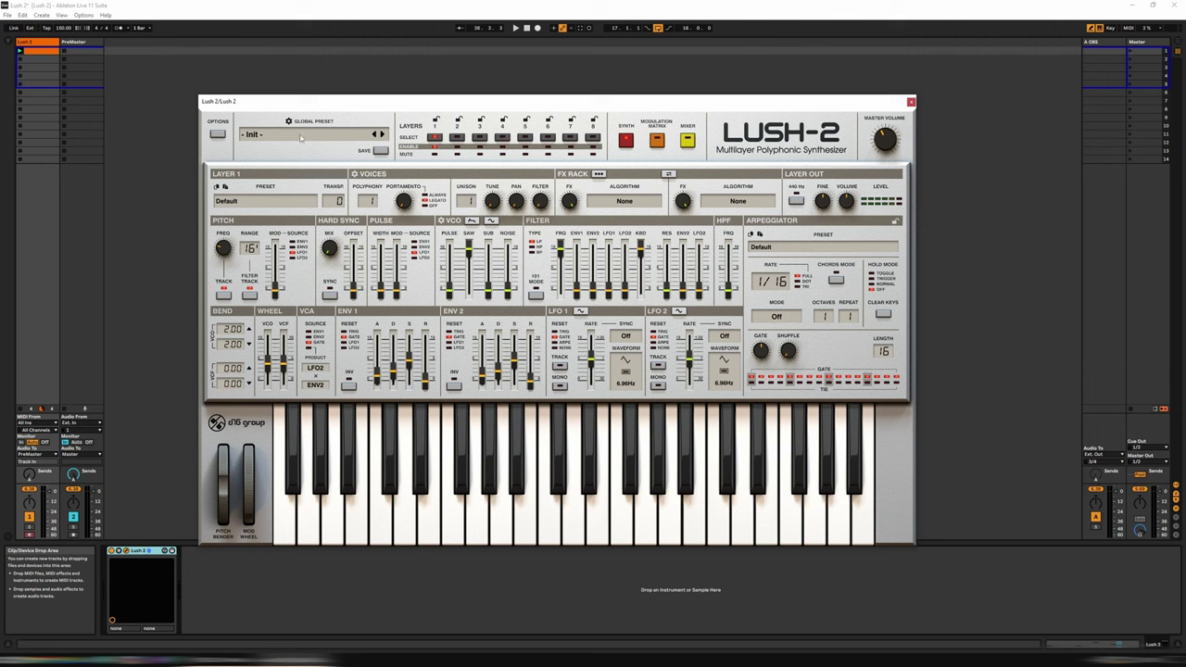
- Load the El Parade global preset and toggle its second layer
left_click(300, 137)
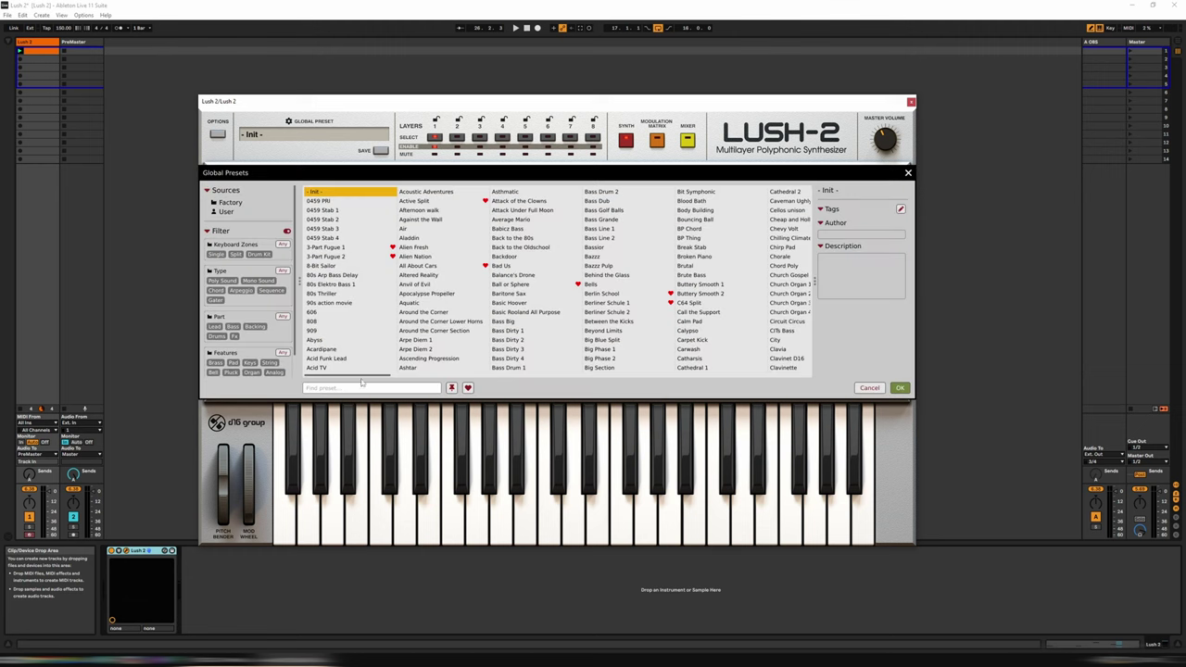
left_click_drag(361, 378, 463, 373)
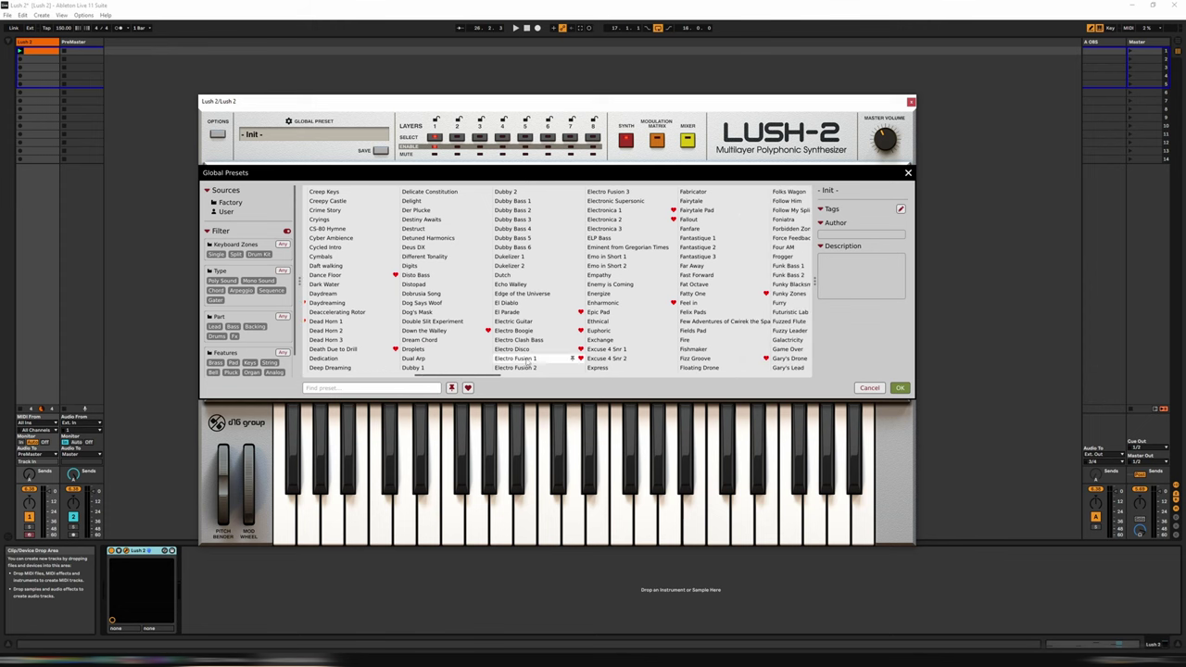
left_click(517, 313)
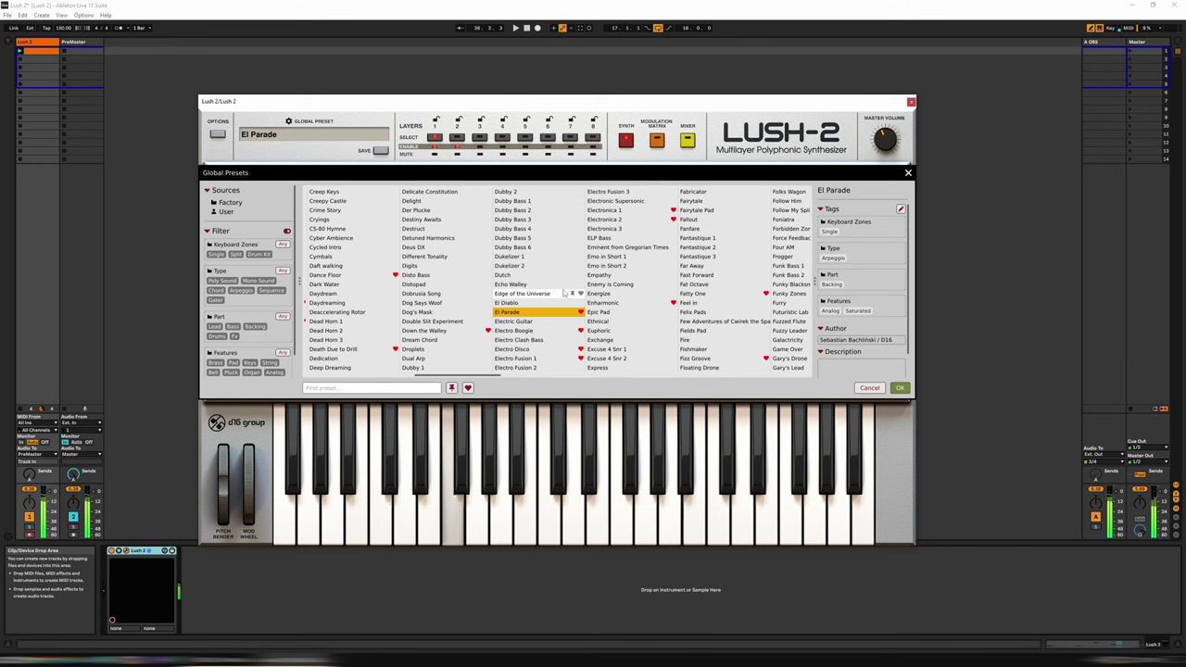
left_click(899, 389)
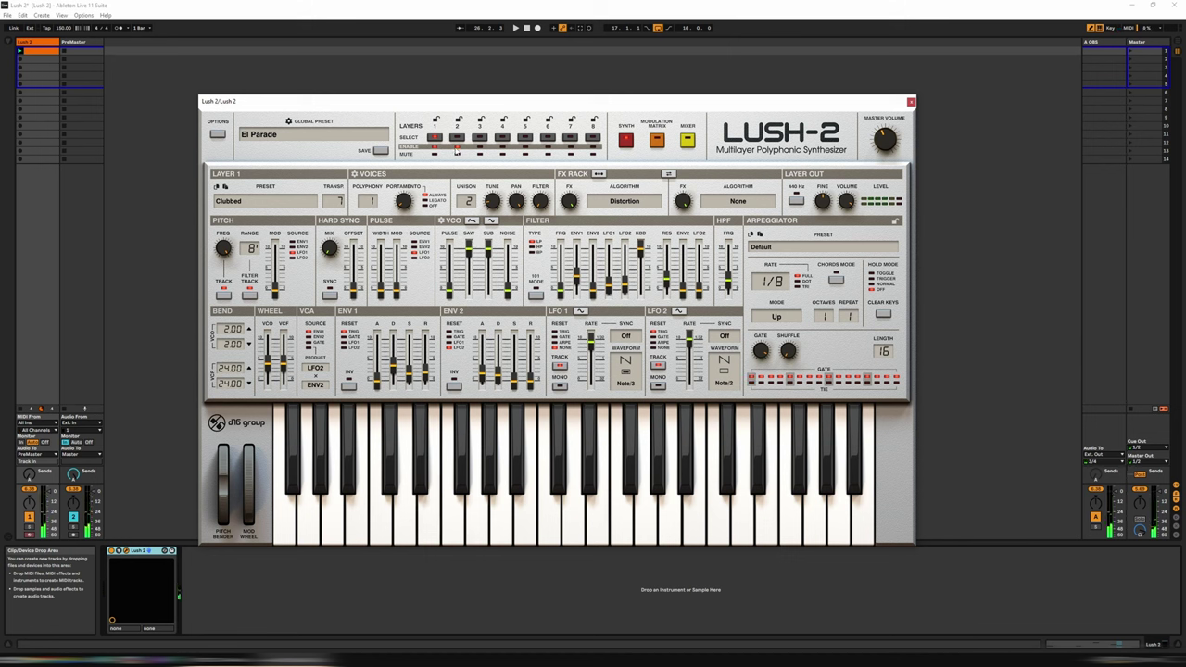
left_click(457, 147)
- Load the - Init - global preset
left_click(277, 137)
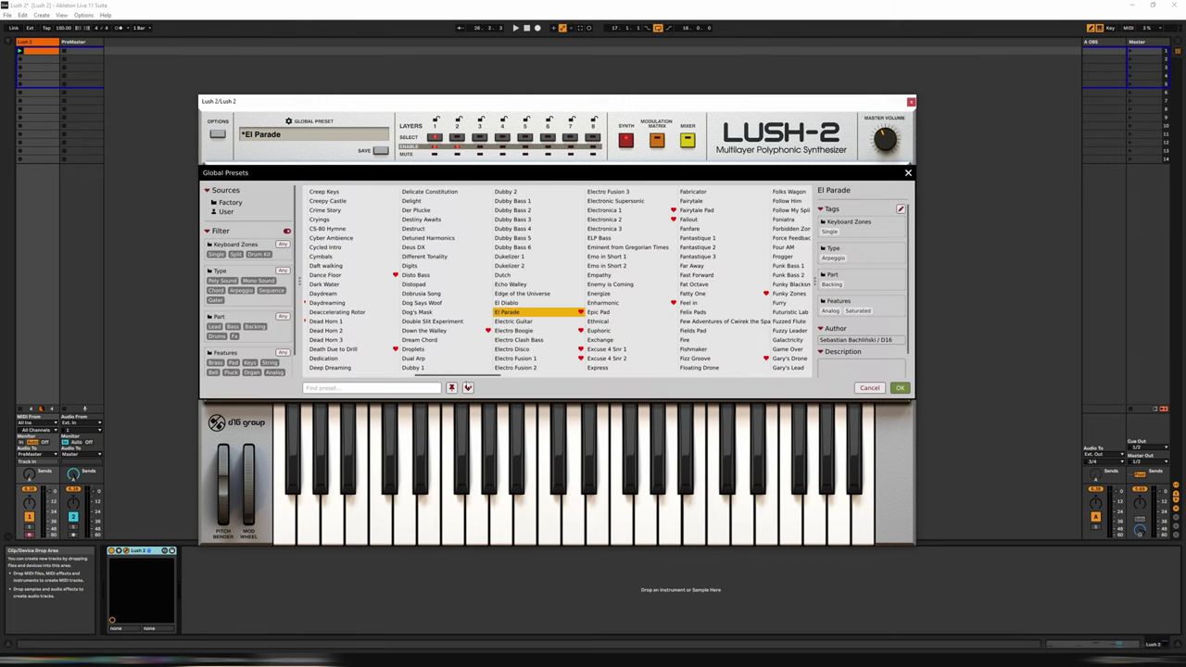
scroll(451, 381, "left", 1)
scroll(451, 380, "left", 6)
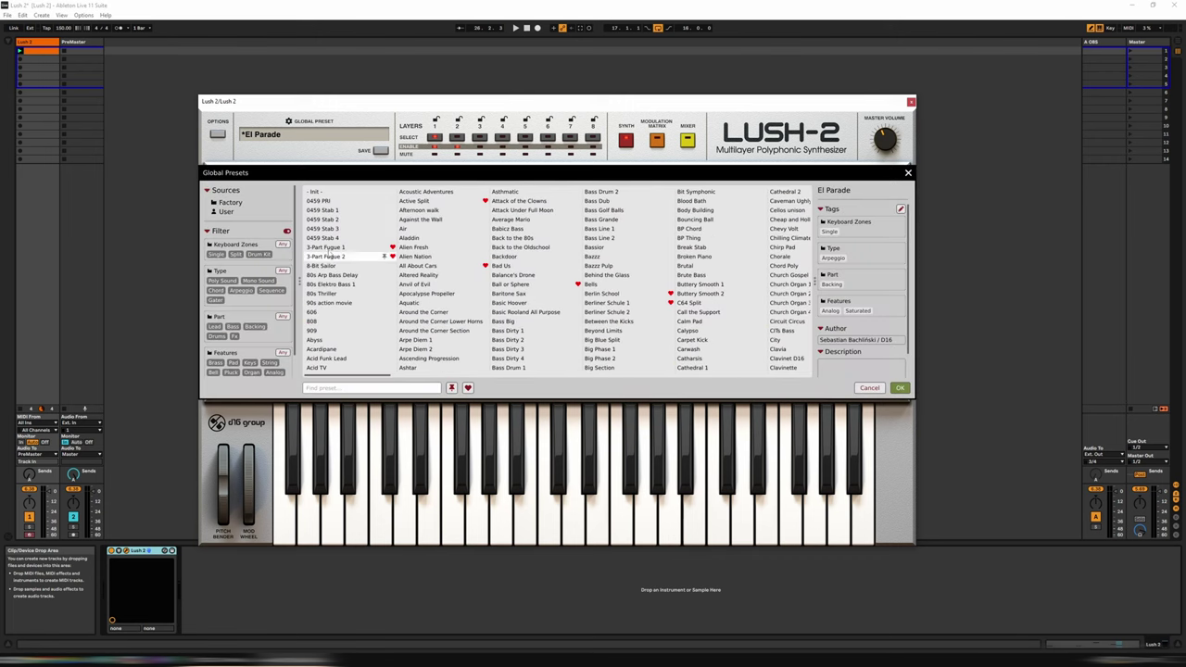
left_click(329, 192)
left_click(899, 387)
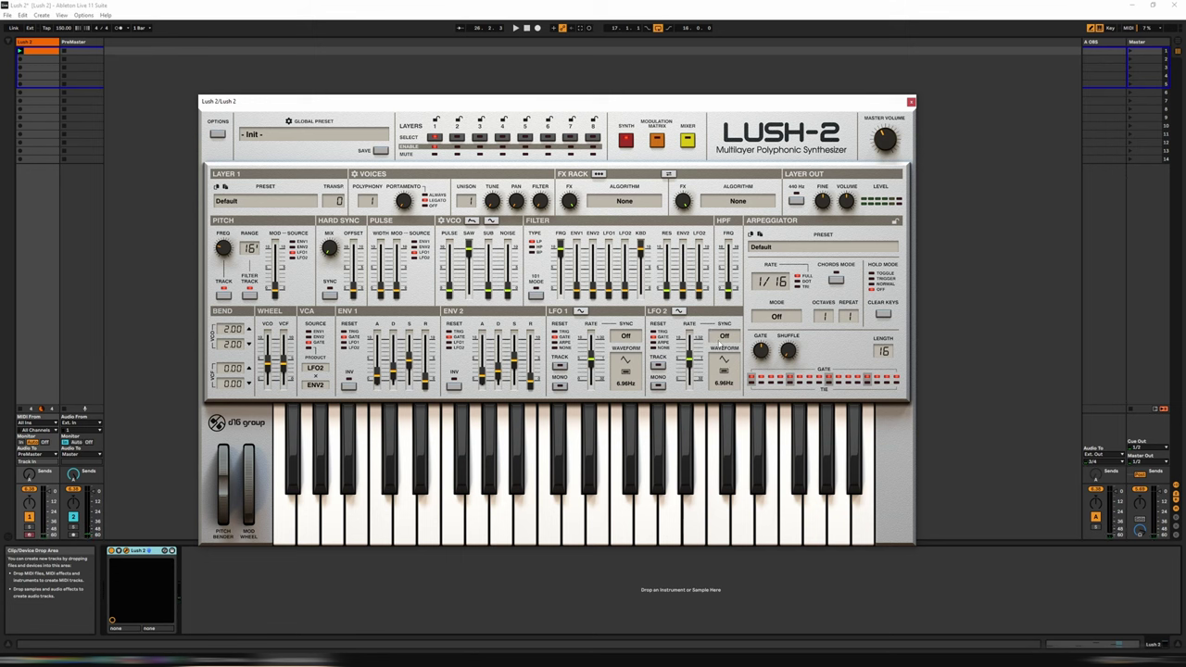
- Filter the layer 1 presets by Drums, audition the Hard Kick sounds and load Hard Kick 2
left_click(230, 202)
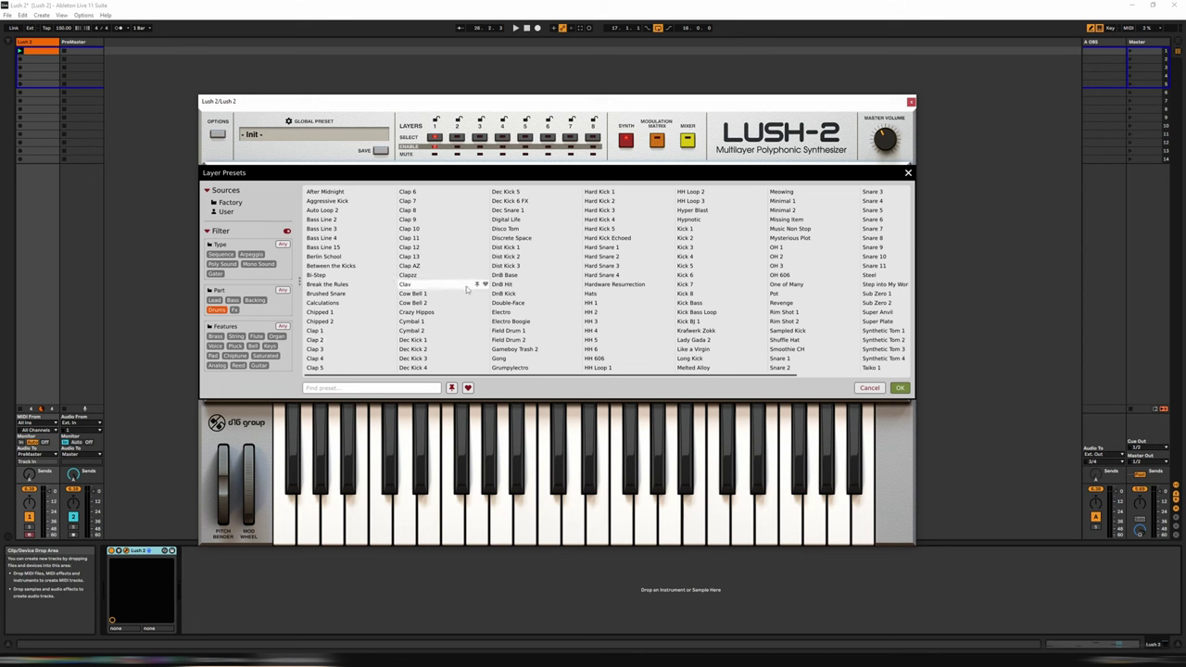
left_click(608, 193)
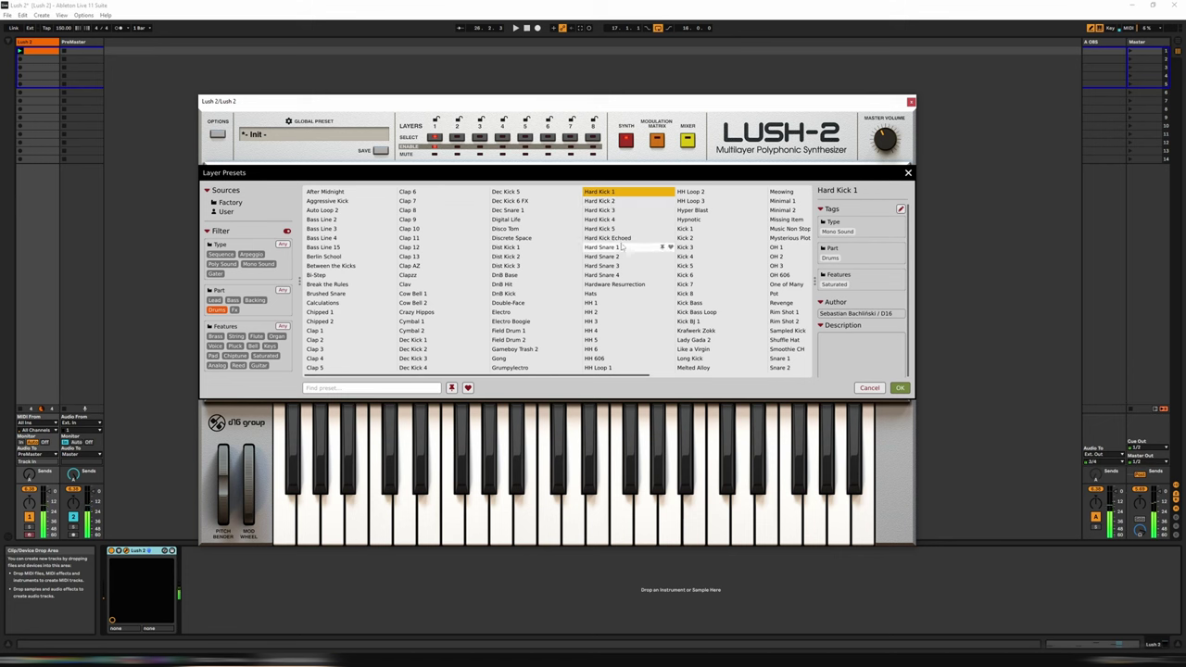
left_click(609, 228)
left_click(611, 220)
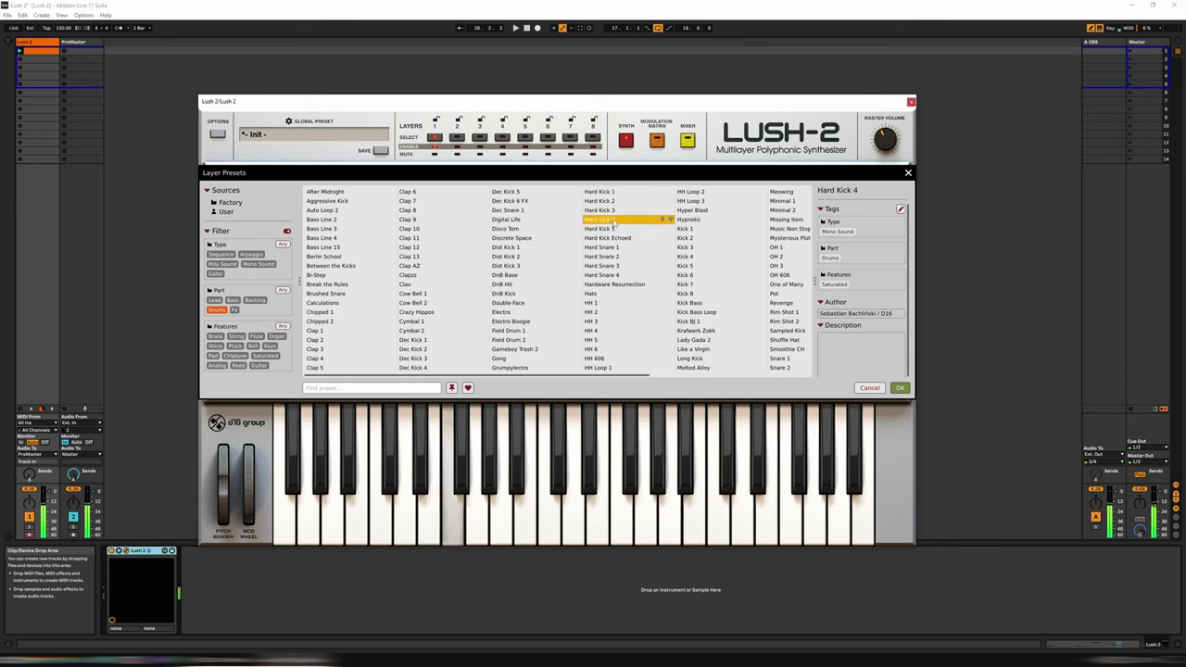
left_click(613, 210)
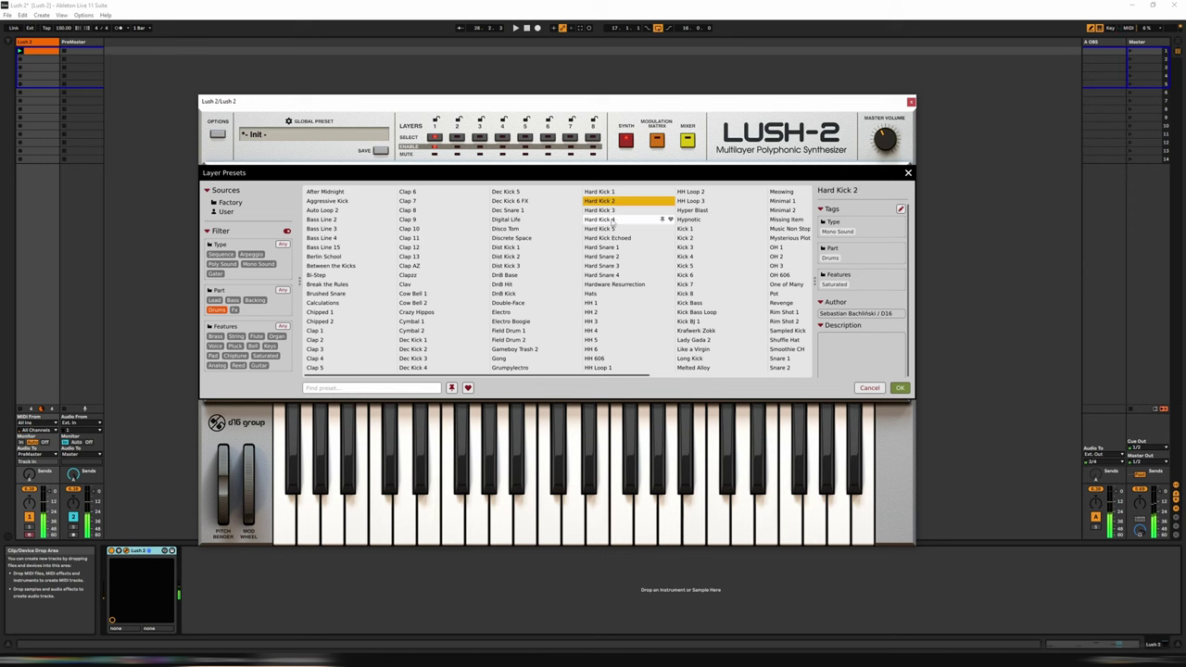
left_click(613, 203)
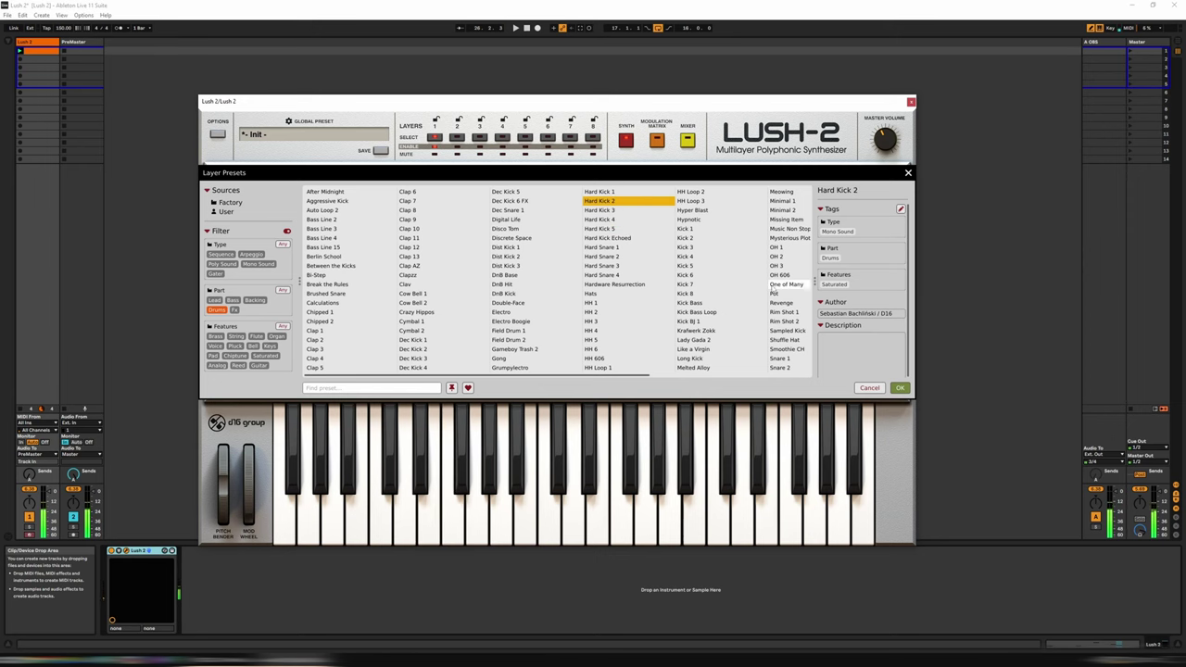
left_click(899, 388)
- Move the MIDI clip's note to C3 and apply Legato so it fills the whole bar
key("shift+Tab")
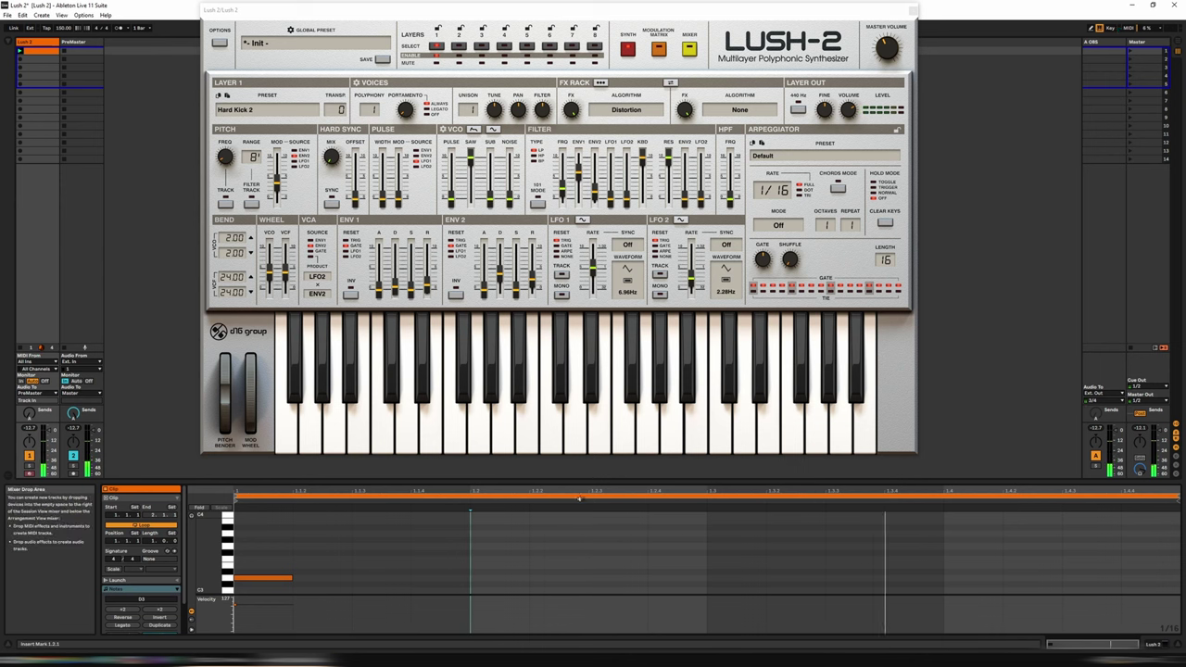
left_click(261, 580)
left_click_drag(260, 584, 260, 595)
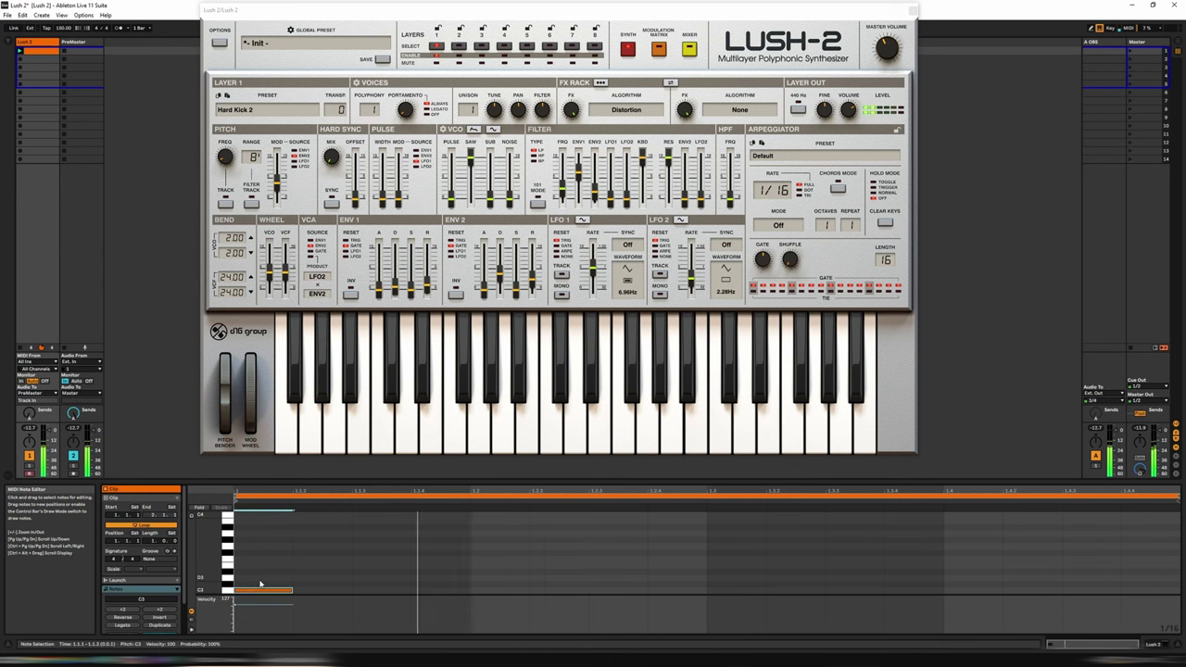
left_click(122, 624)
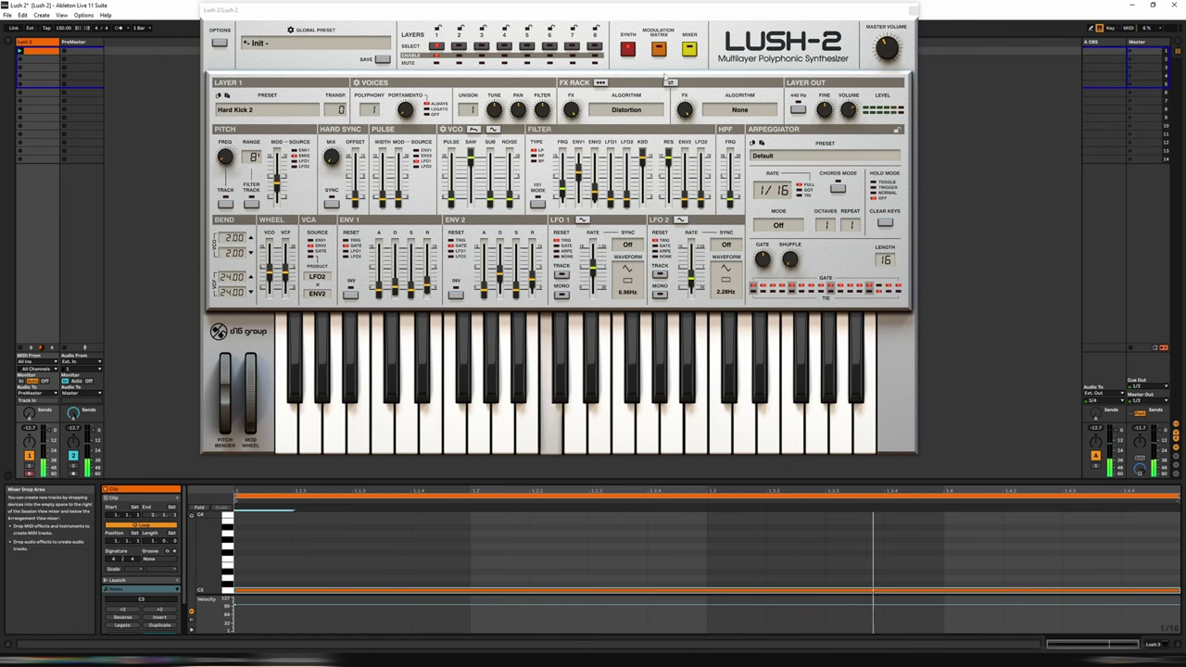
- Move the synth window away from the clip view's note area and insert a new MIDI track after the Lush 2 track
left_click_drag(587, 10, 598, 125)
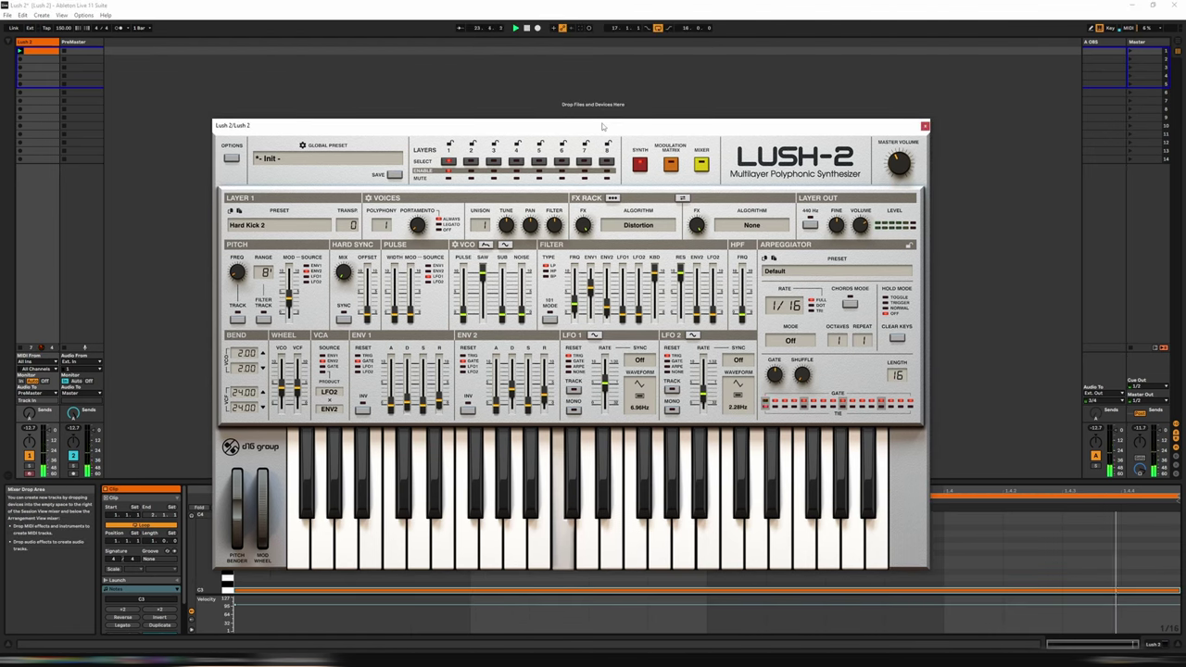
right_click(28, 43)
left_click(106, 122)
key("ctrl+shift+t")
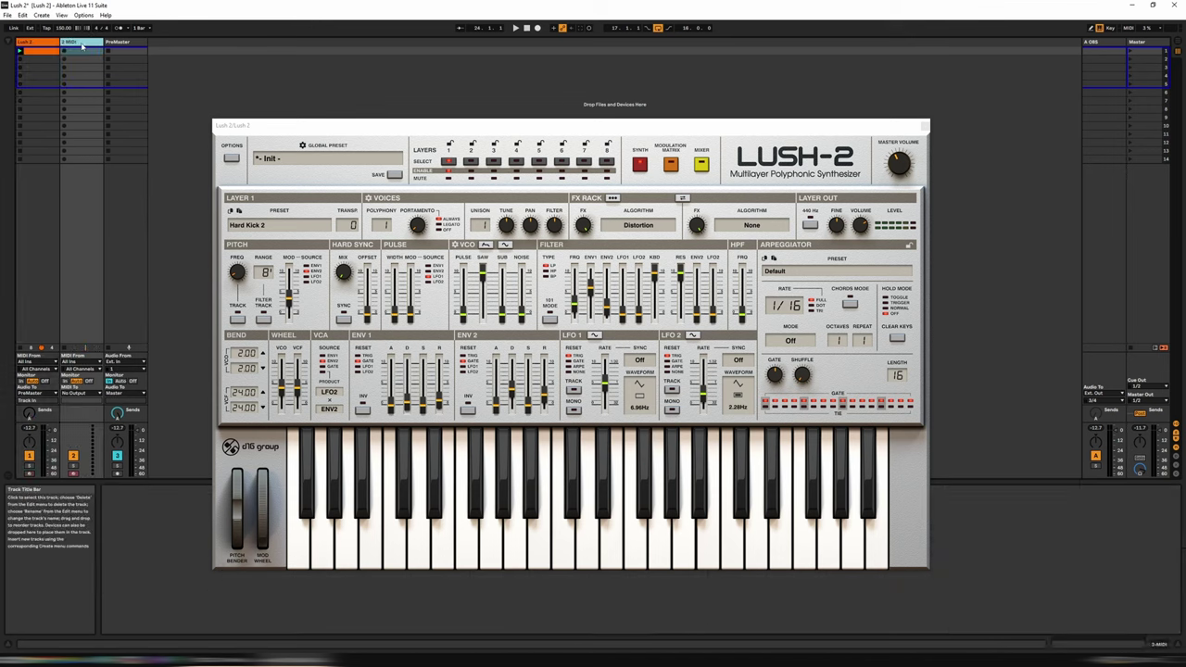
- Open the synth's MIDI Channels Setup and assign layer 1 to channel 1
left_click(230, 157)
mouse_move(313, 185)
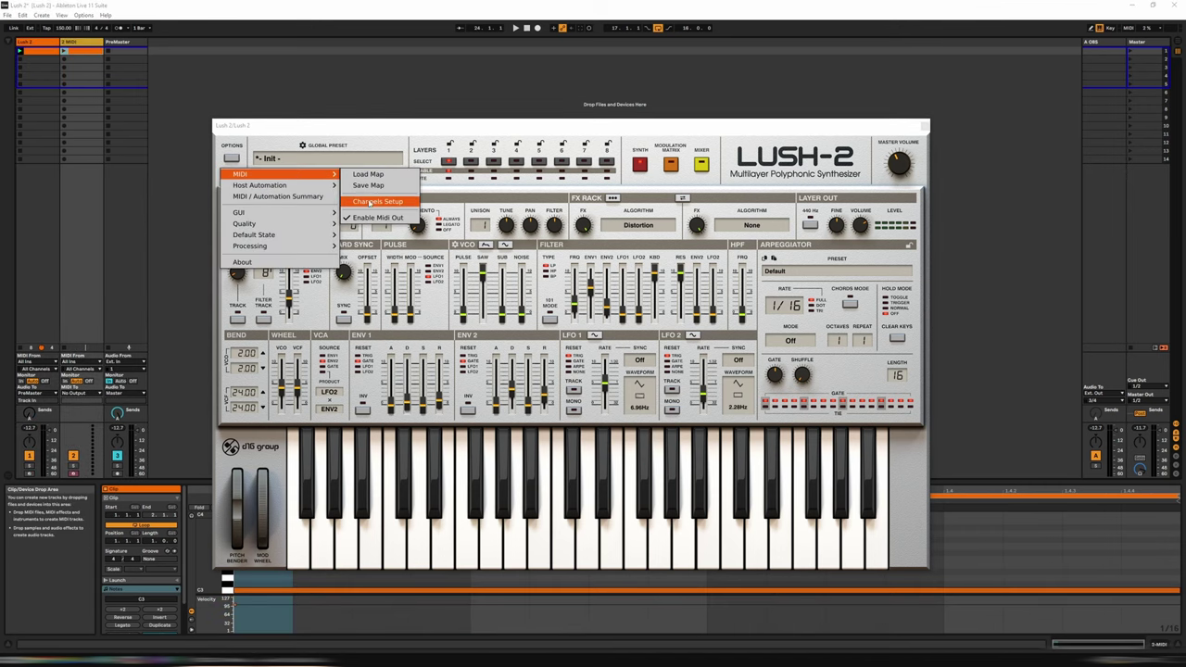
left_click(370, 202)
left_click(287, 190)
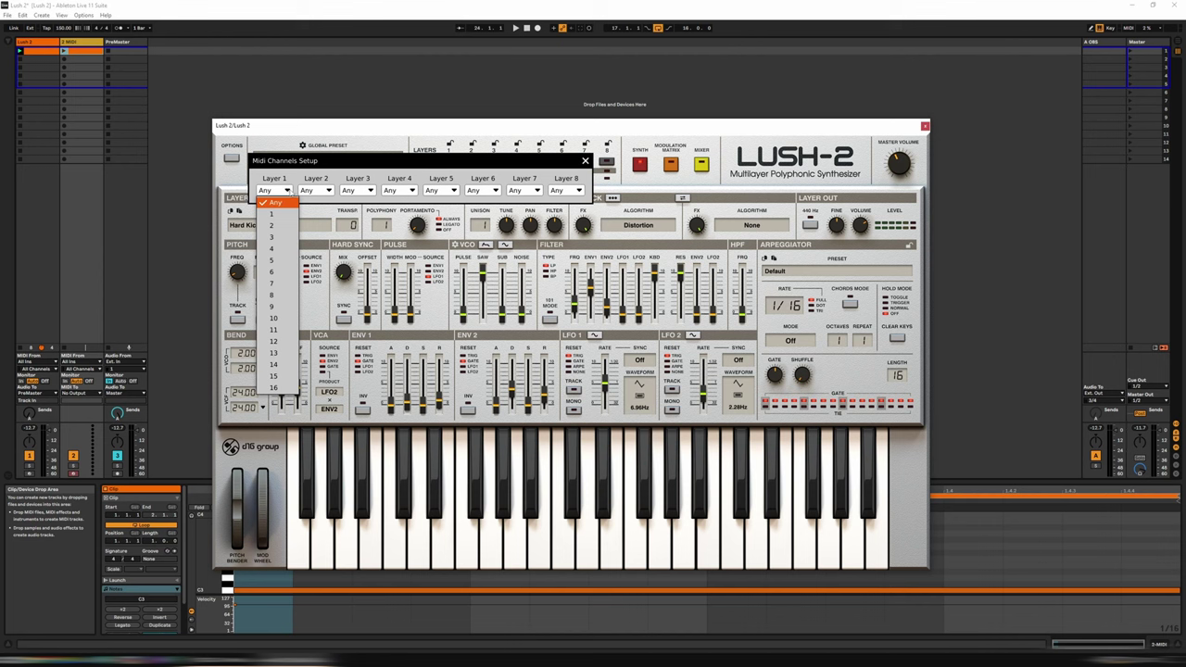
left_click(287, 190)
left_click(288, 190)
left_click(269, 213)
- Assign layers 2, 3 and 4 to MIDI channels 2, 3 and 4 respectively
scroll(315, 190, "down", 2)
left_click(370, 190)
left_click(357, 236)
left_click(413, 190)
left_click(399, 236)
left_click(413, 190)
left_click(398, 249)
- Assign layers 5, 6, 7 and 8 to MIDI channels 5, 6, 7 and 8, and close the channel setup
left_click_drag(454, 190, 440, 259)
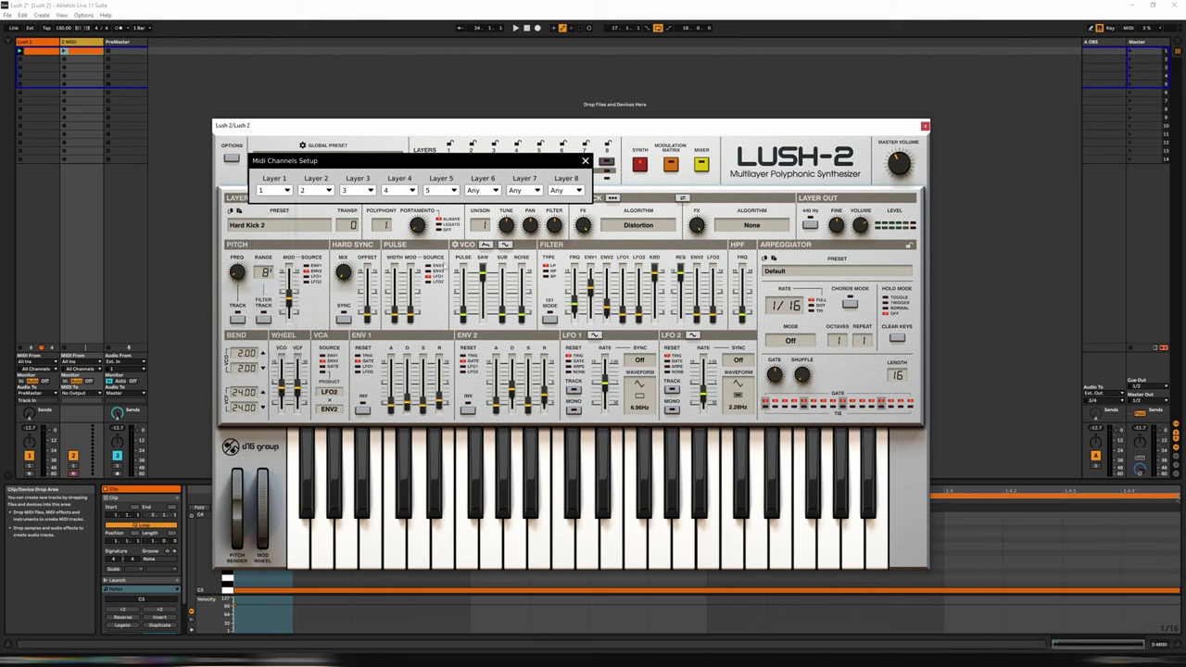
left_click_drag(496, 189, 482, 272)
left_click_drag(537, 189, 523, 282)
left_click_drag(579, 190, 565, 295)
key("Escape")
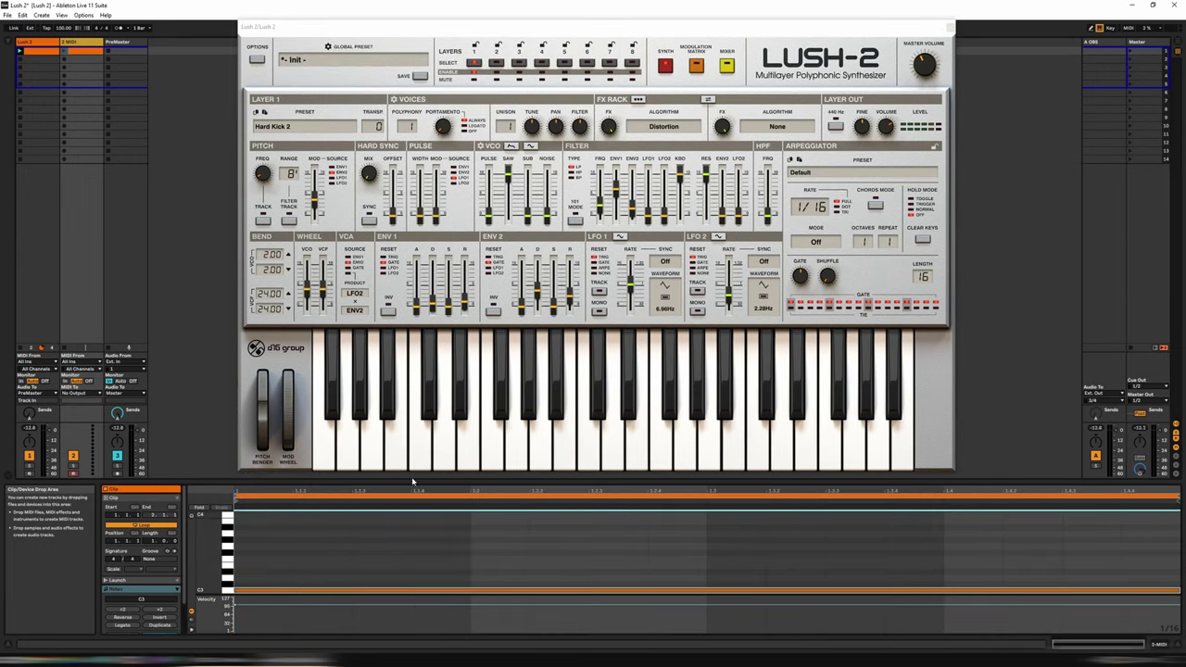
- Shorten the C3 note in the new track's clip to two sixteenths from the start of the bar
left_click(411, 590)
key("shift+Left")
key("shift+Left")
key("shift+Left")
key("shift+Left")
key("shift+Left")
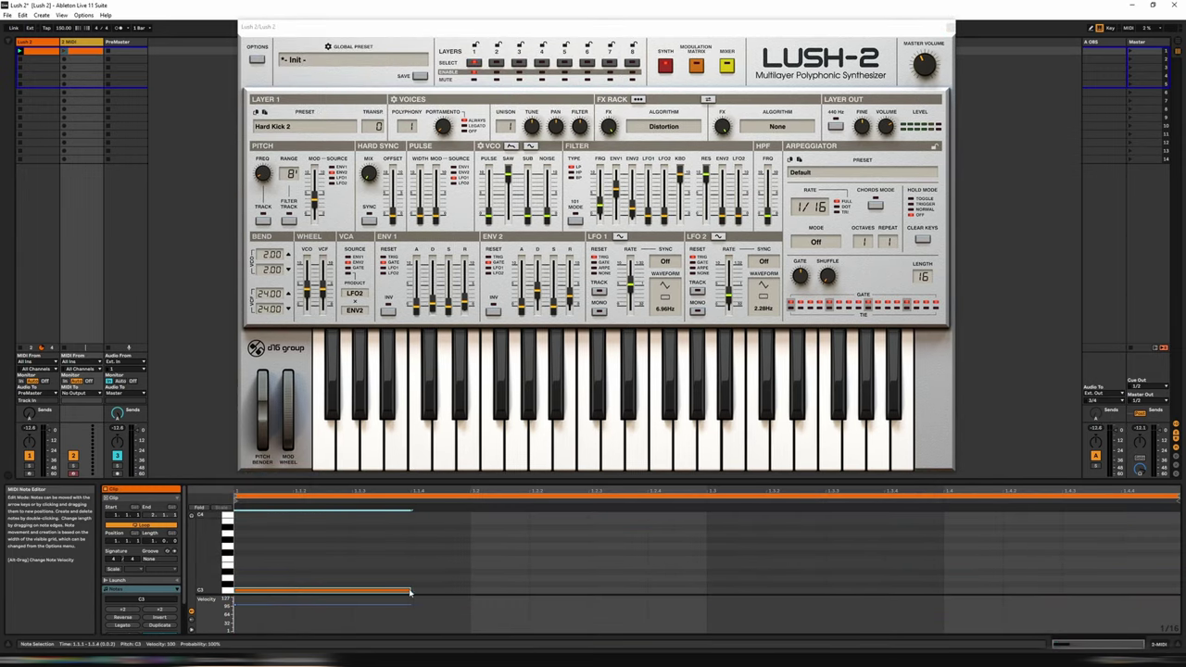
key("shift+Right")
- Duplicate the short C3 note so that one note starts on each of the bar's four beats
key("ctrl+d")
key("Right")
key("Right")
key("ctrl+d")
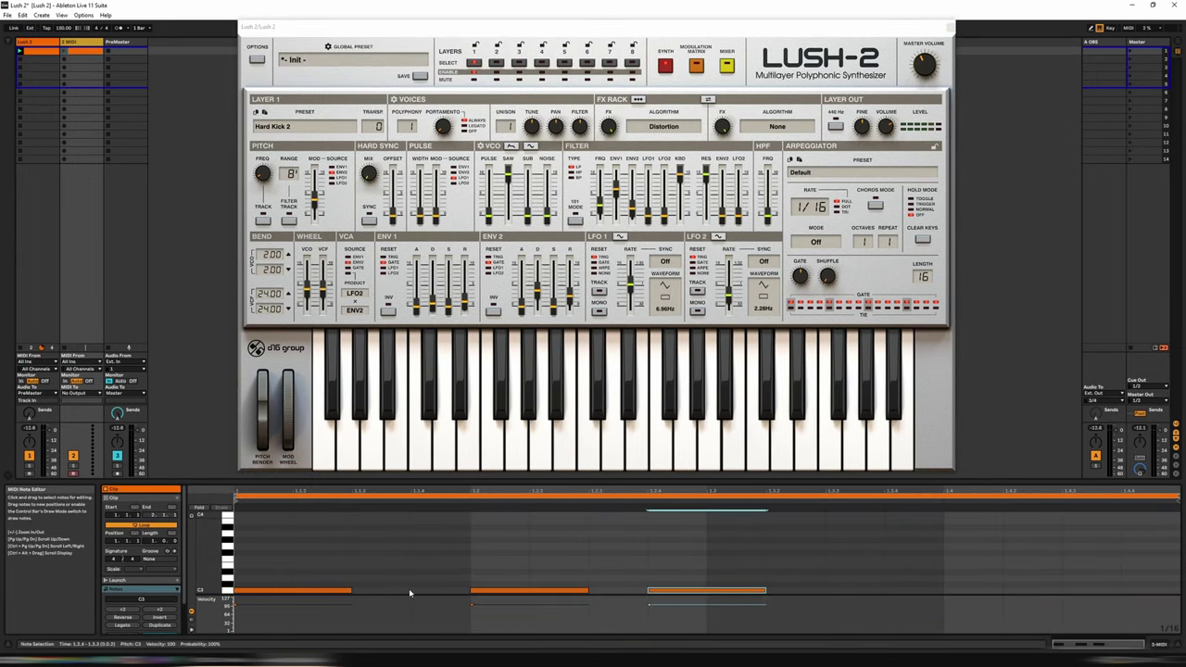
key("Right")
key("ctrl+d")
key("Right")
key("Left")
key("Right")
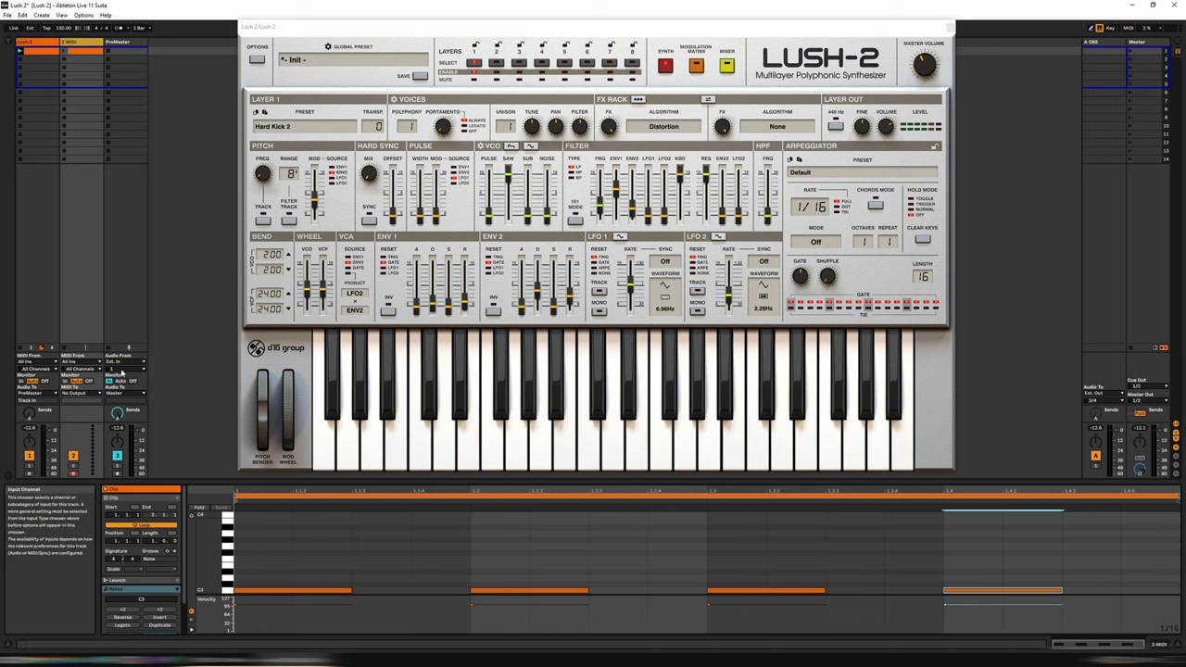
- Route the second track's MIDI output to Lush 2 on channel 1-Lush 2 and start playback
left_click(81, 393)
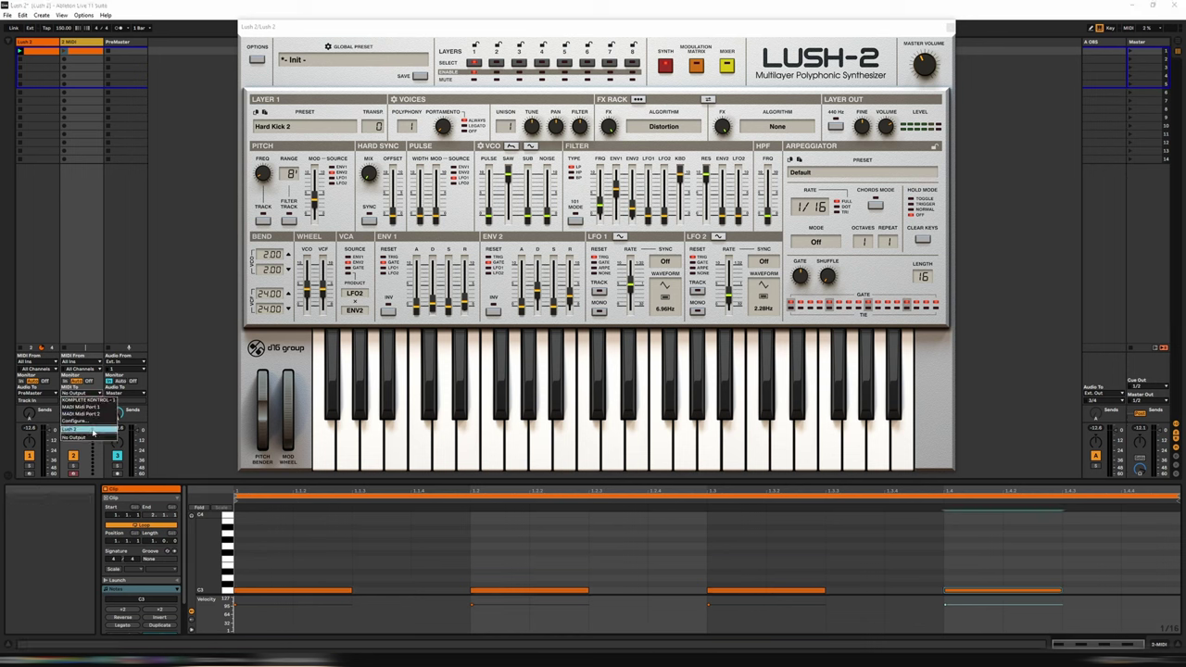
left_click(93, 429)
left_click(87, 400)
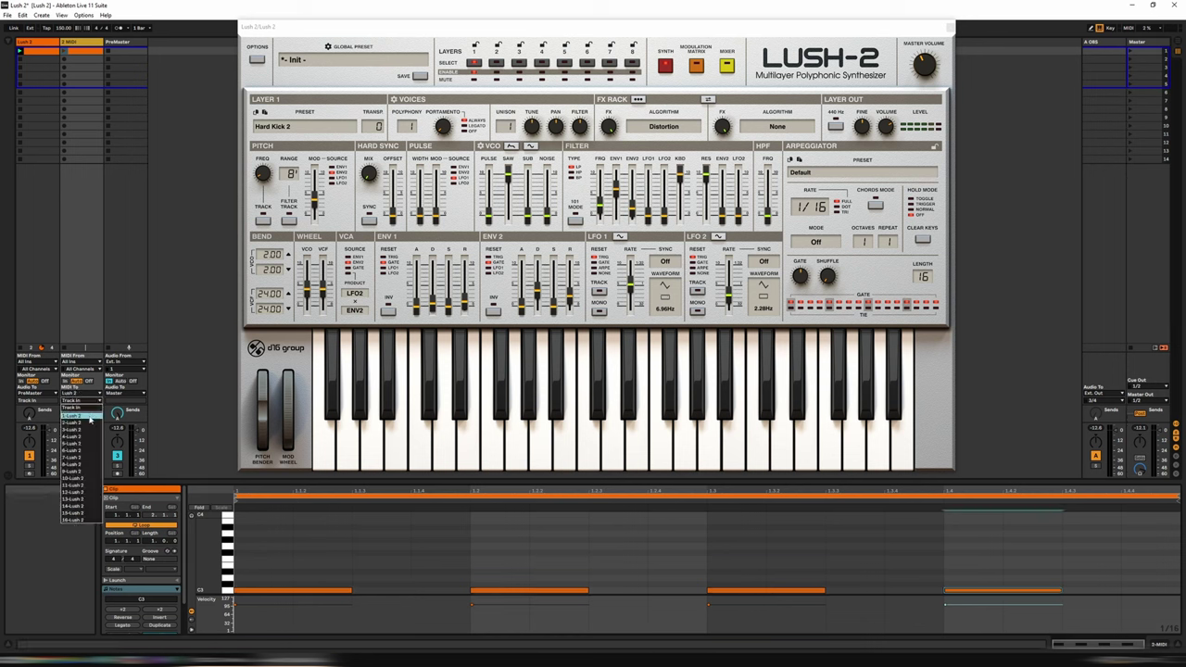
left_click(90, 417)
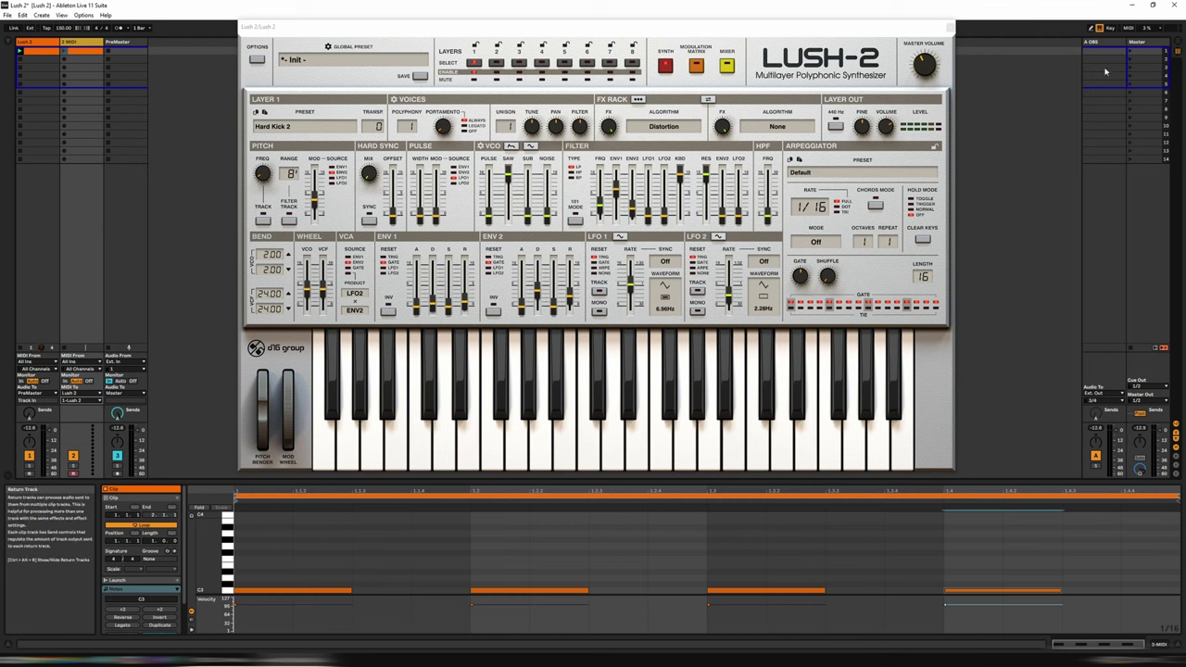
key("space")
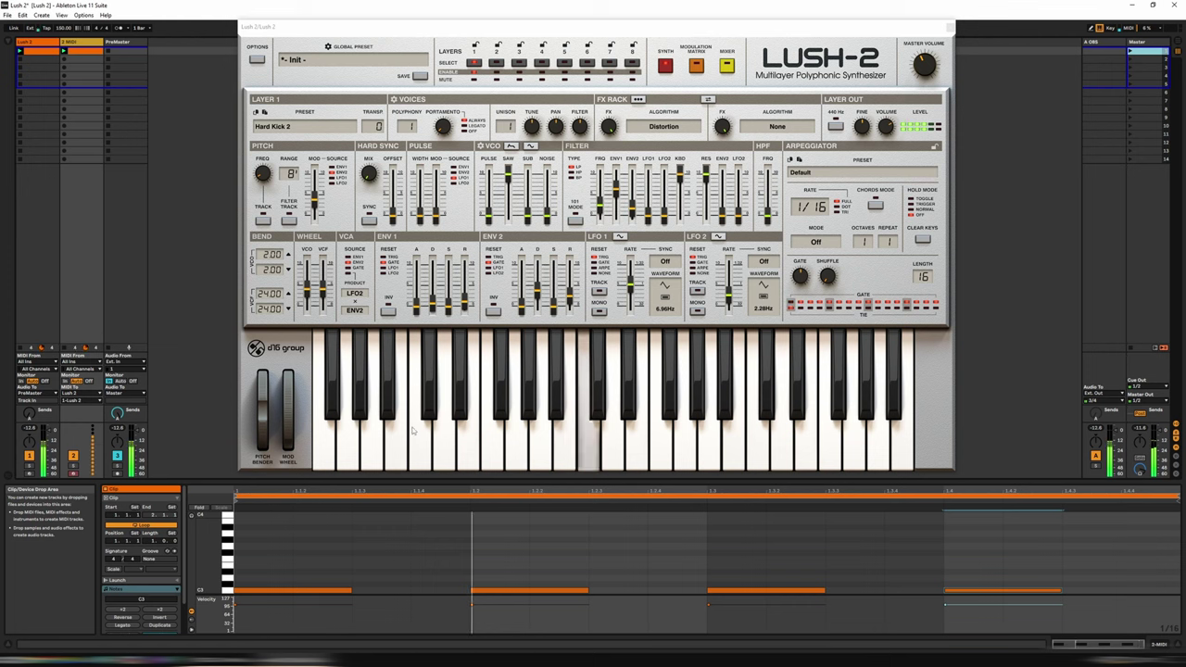
- Select layer 2, filter its presets by Drums and choose HH 1
left_click(495, 63)
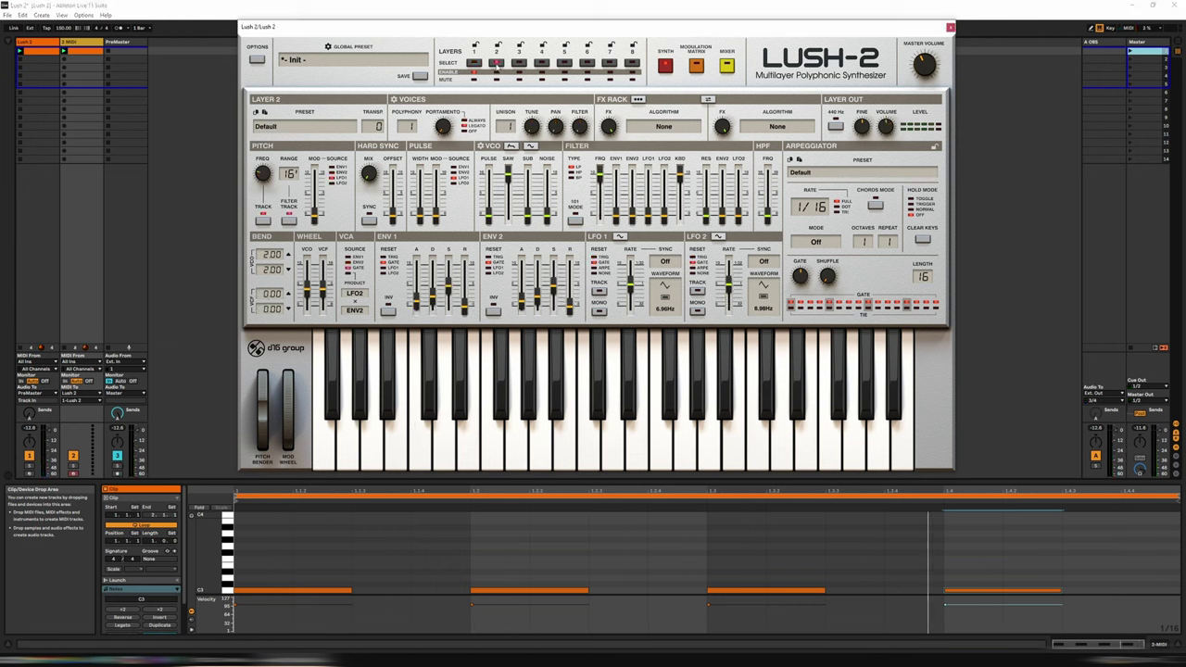
left_click(292, 128)
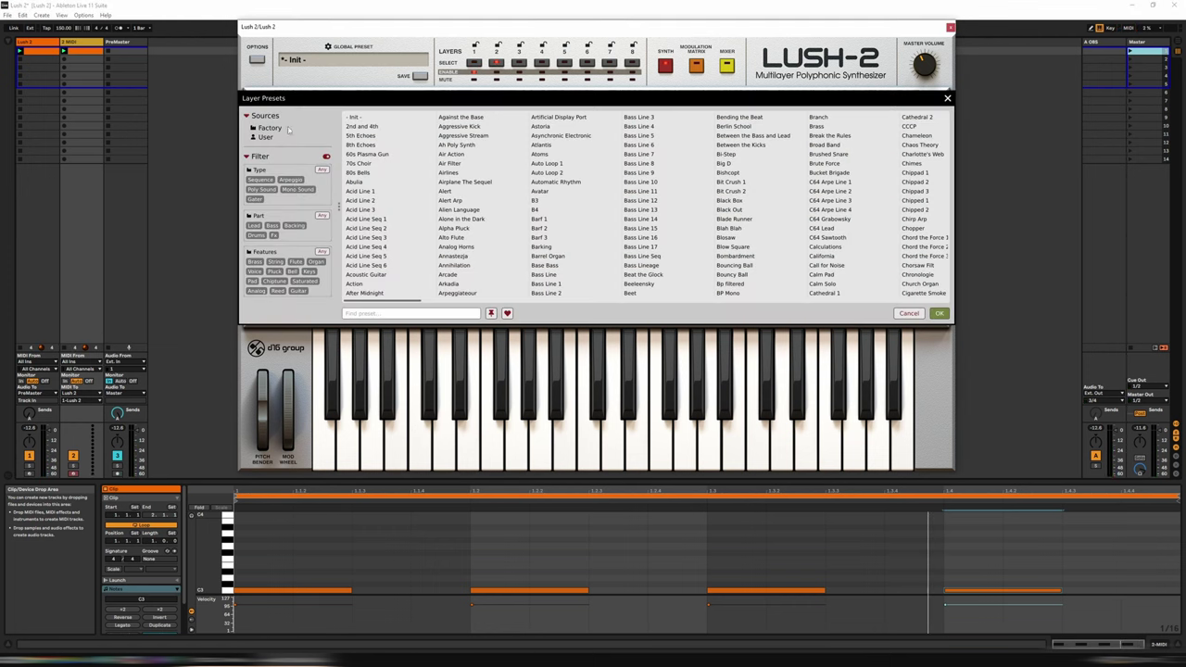
left_click(256, 235)
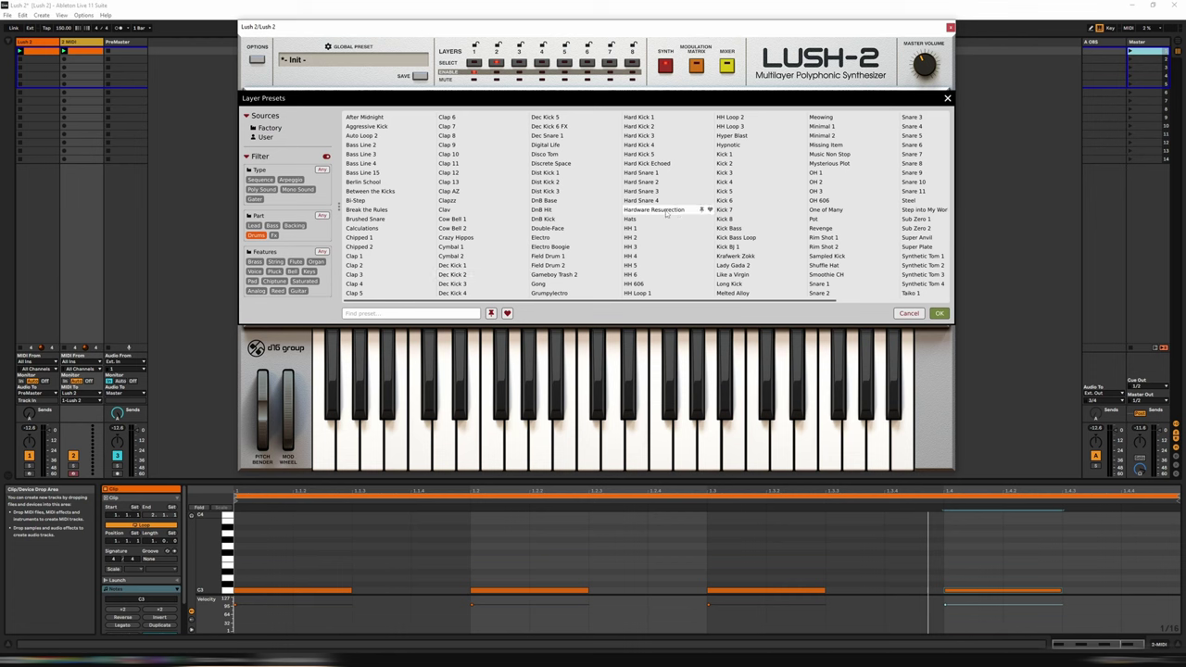
left_click(652, 230)
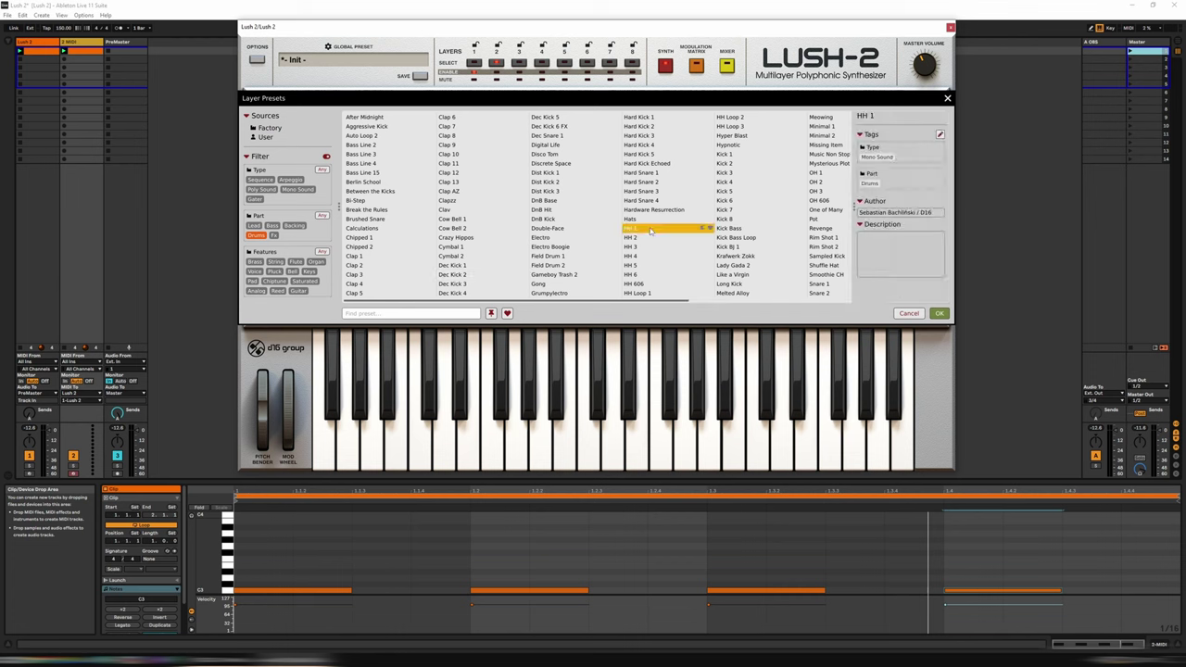
- Audition the layer 2 hi-hat presets from HH 1 through HH 6
left_click(596, 454)
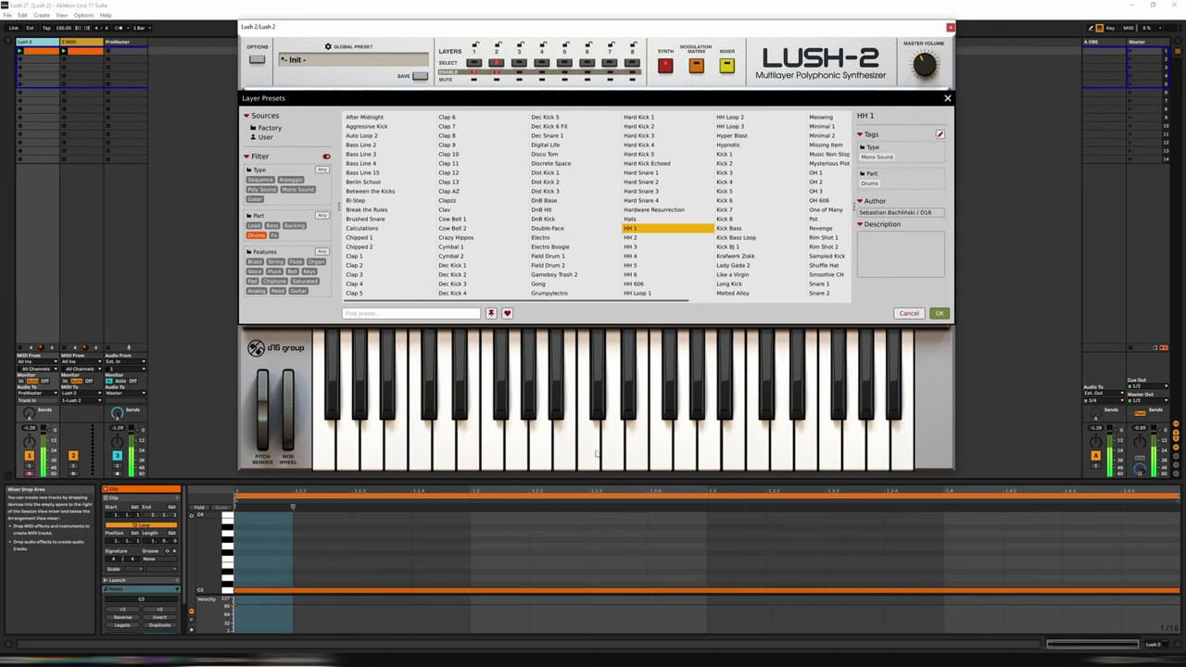
left_click(516, 452)
left_click(492, 452)
key("Down")
key("Down")
key("Down")
key("Down")
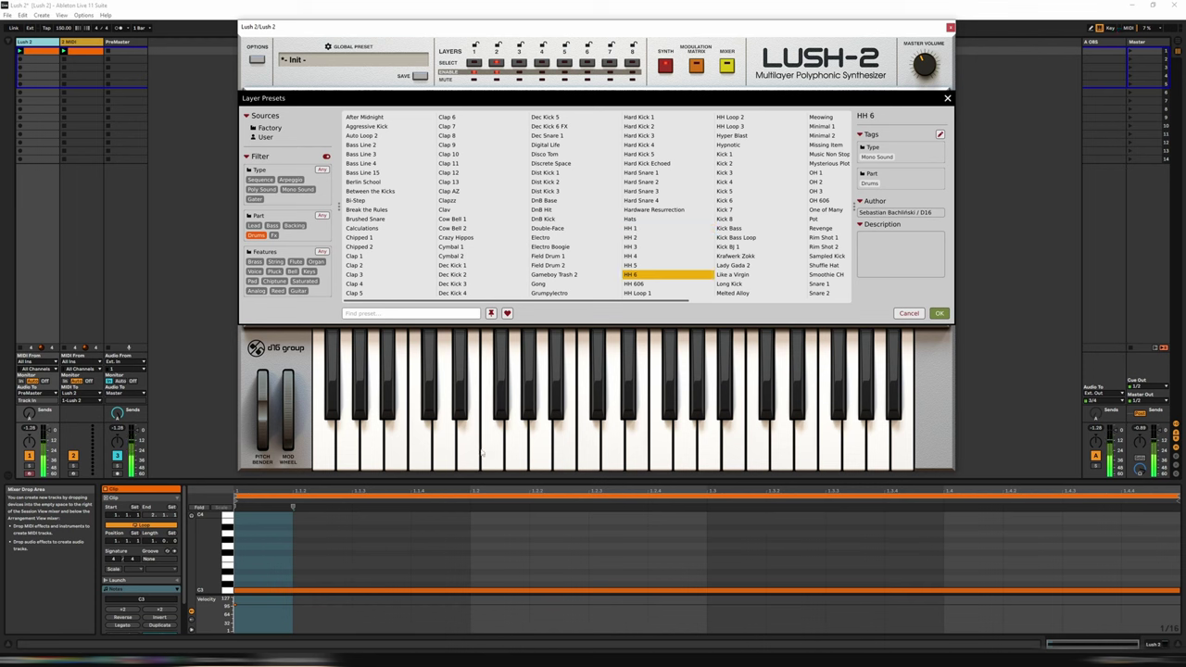
- Go back to preset HH 4 for layer 2, play a few test notes and close the preset browser
left_click(468, 454)
left_click(516, 458)
key("Up")
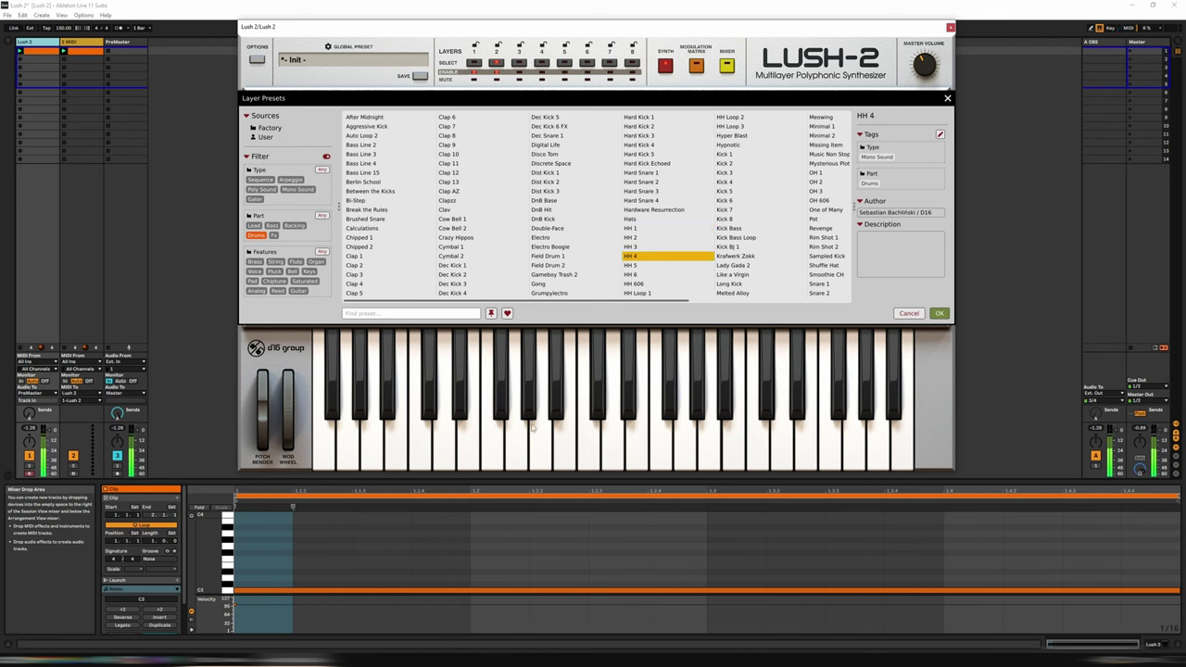
left_click(588, 454)
left_click(590, 453)
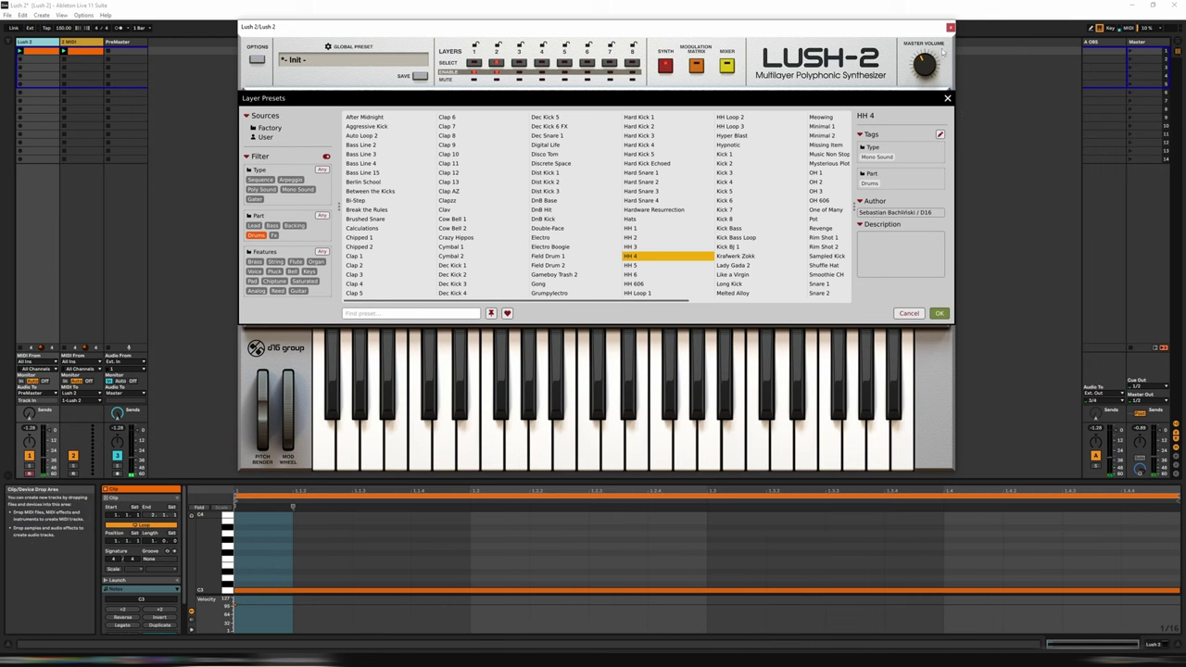
left_click(947, 98)
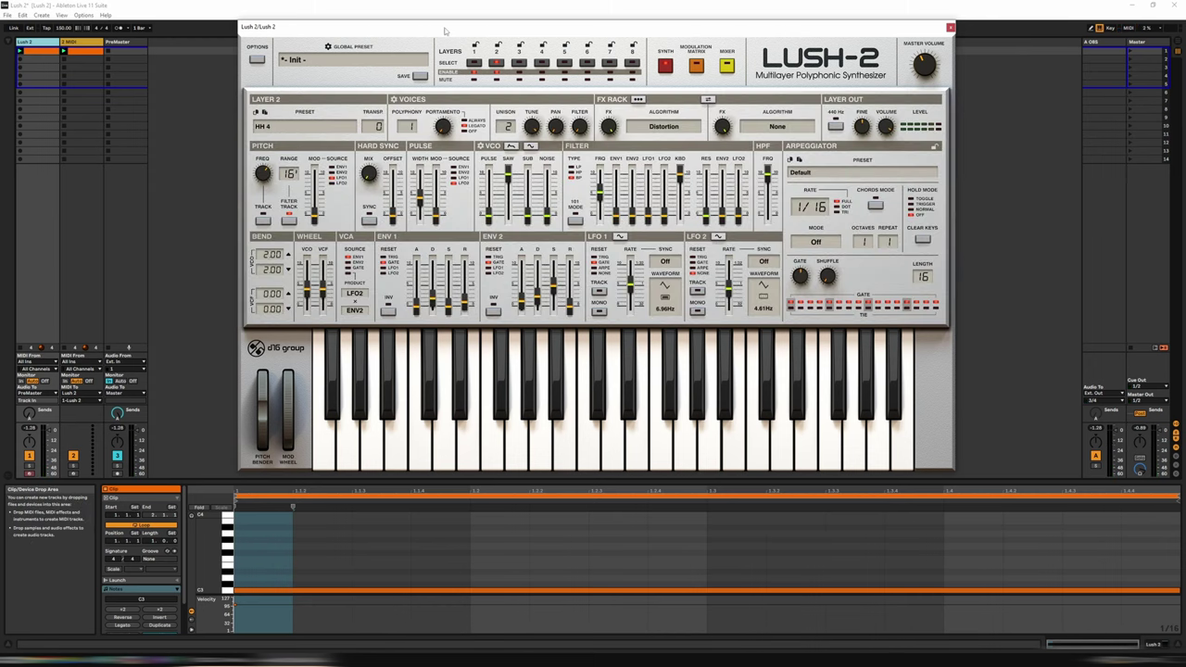
- Move the Lush-2 window clear of the tracks and duplicate the second MIDI track for the hi-hat part
left_click_drag(449, 18, 517, 19)
left_click(86, 41)
right_click(93, 43)
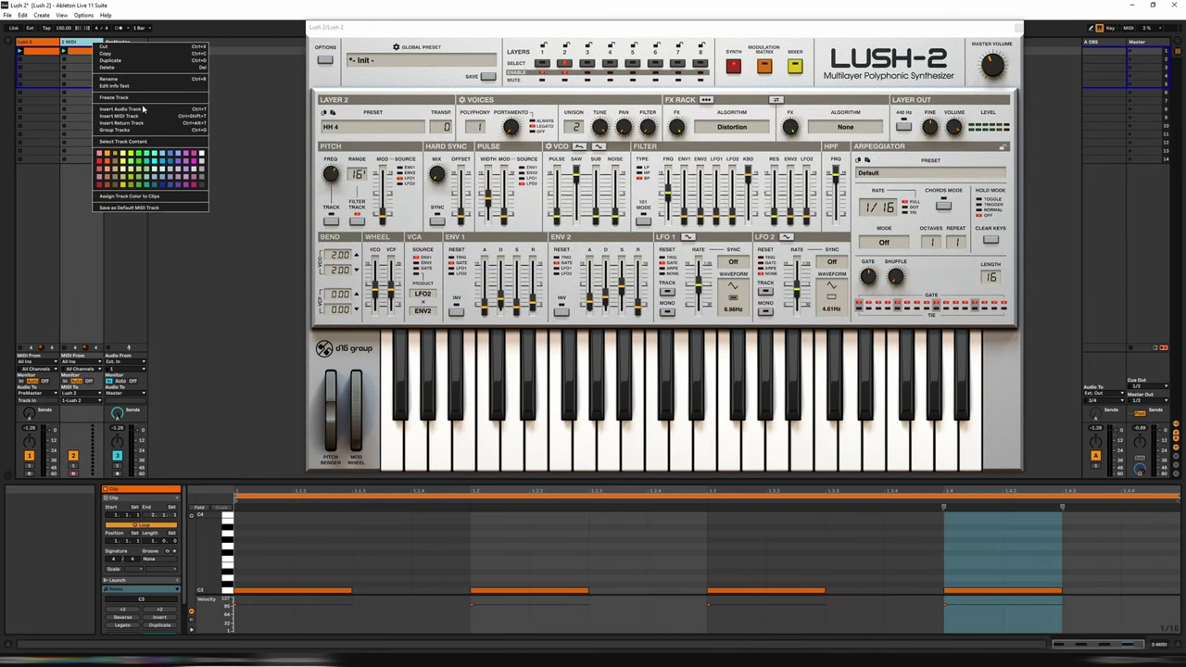
left_click(139, 61)
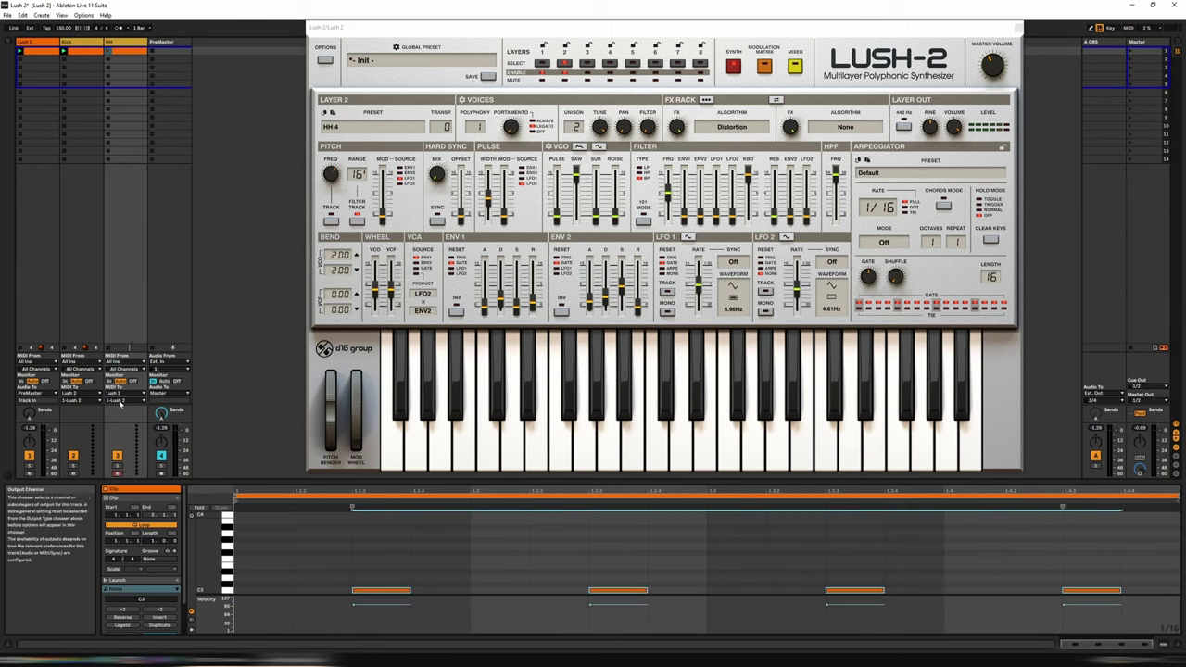
- Route the hi-hat track's MIDI output to channel 2-Lush 2 and launch the first scene
left_click(120, 404)
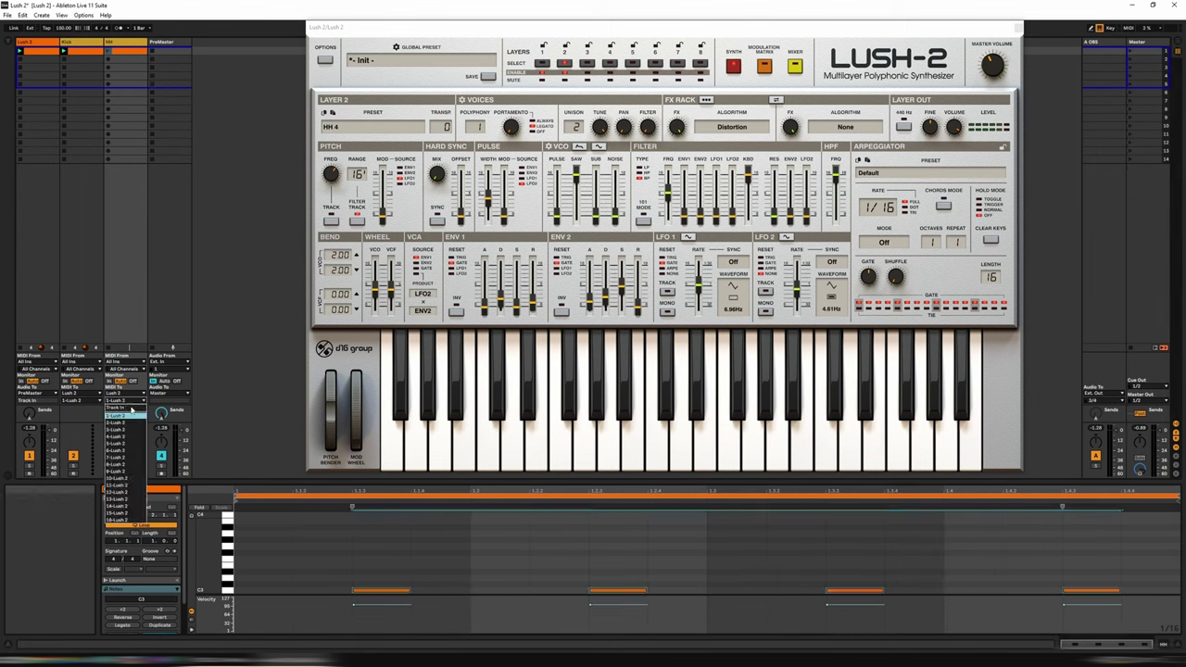
left_click(125, 418)
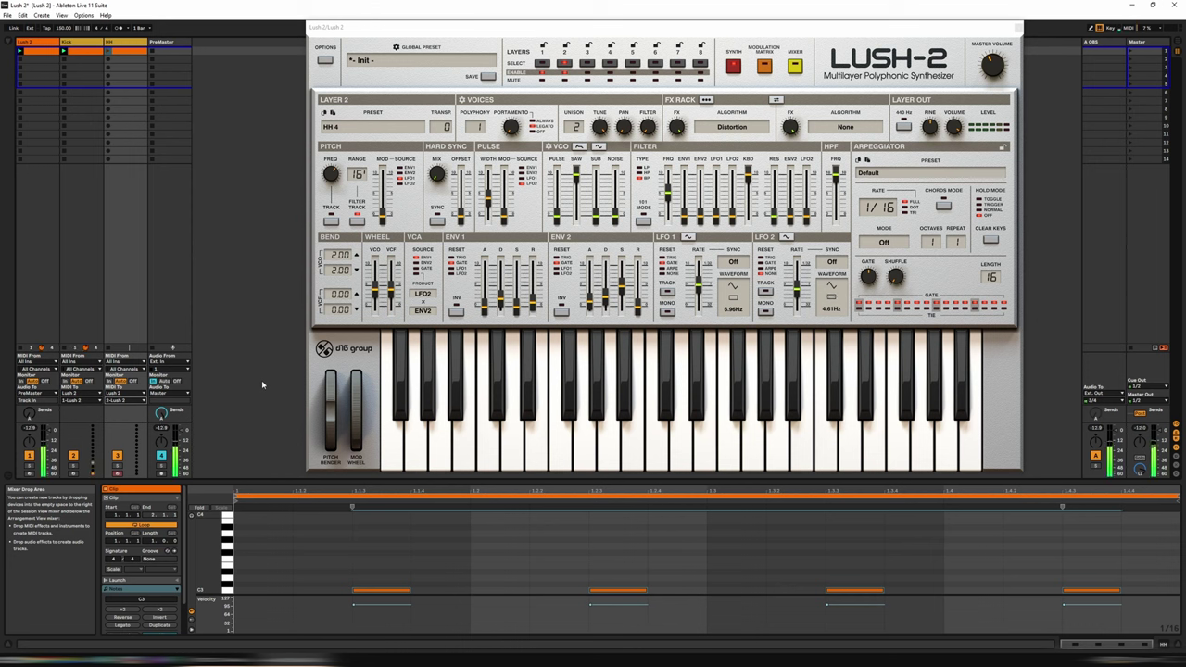
left_click(1132, 51)
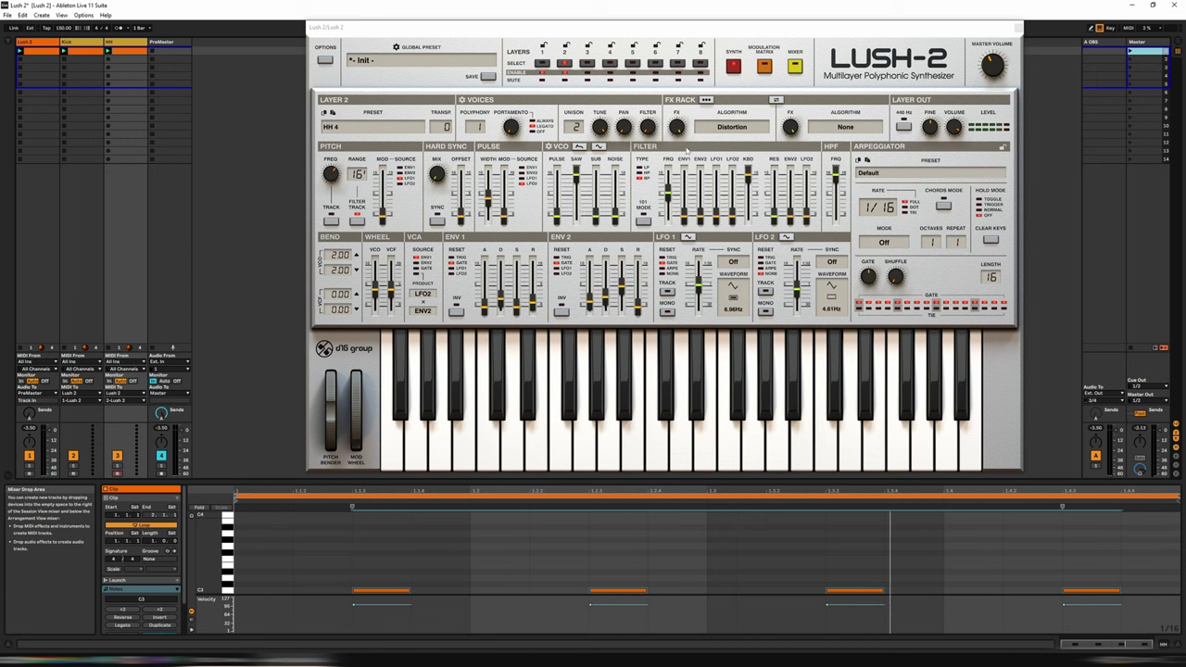
- Show the Lush-2 mixer and lower the level of layer 2 slightly
left_click(795, 71)
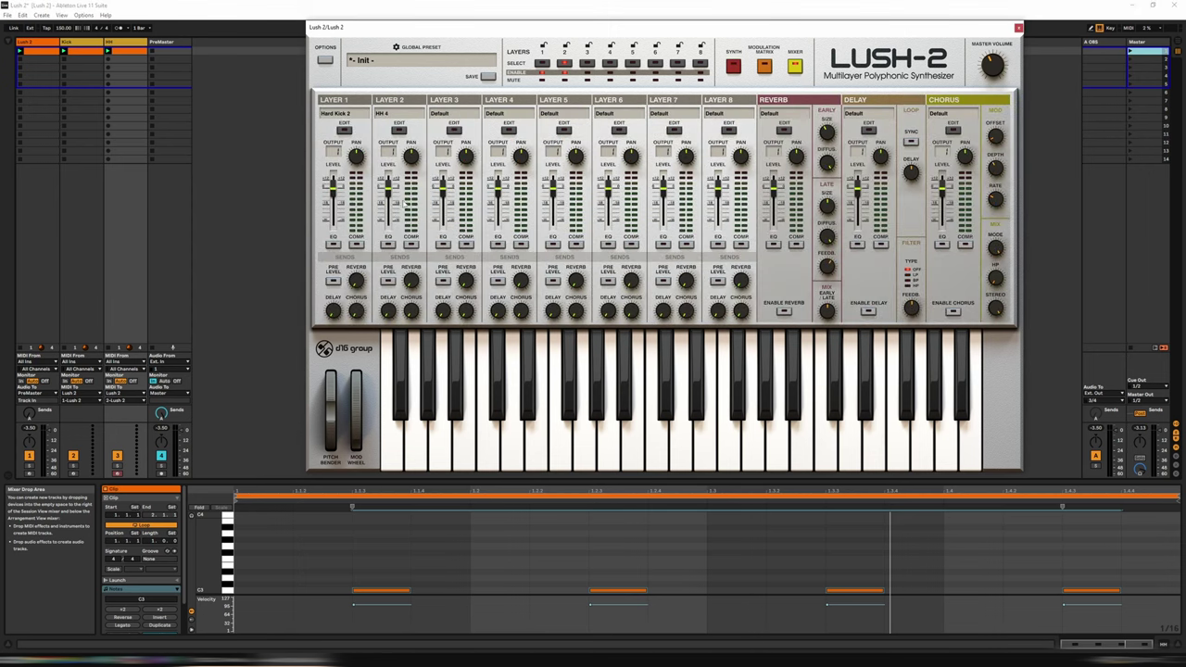
left_click_drag(388, 190, 389, 198)
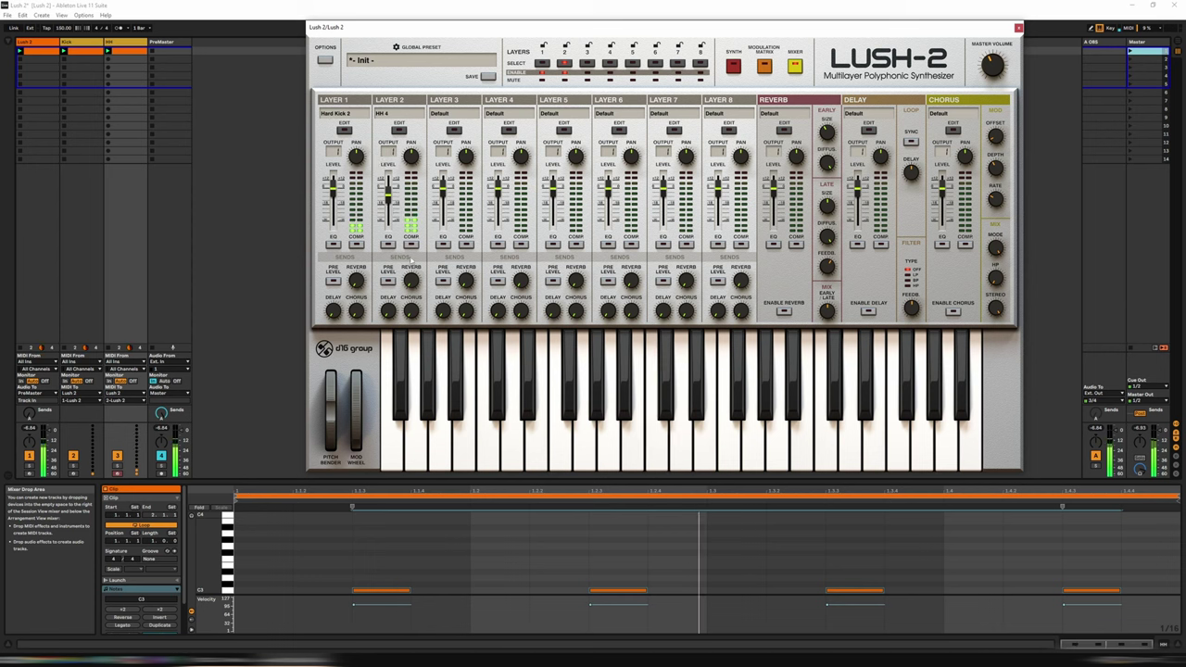
- Enable the reverb and set layer 2's reverb send to about -3.1 dB
mouse_move(410, 278)
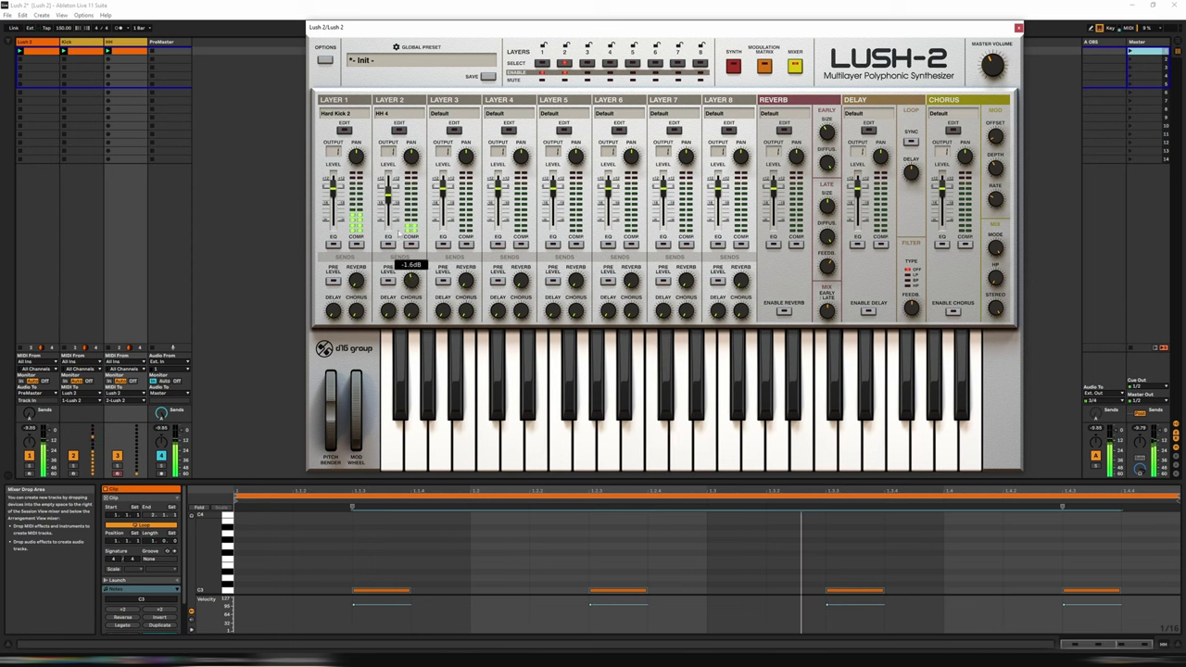
left_click(783, 311)
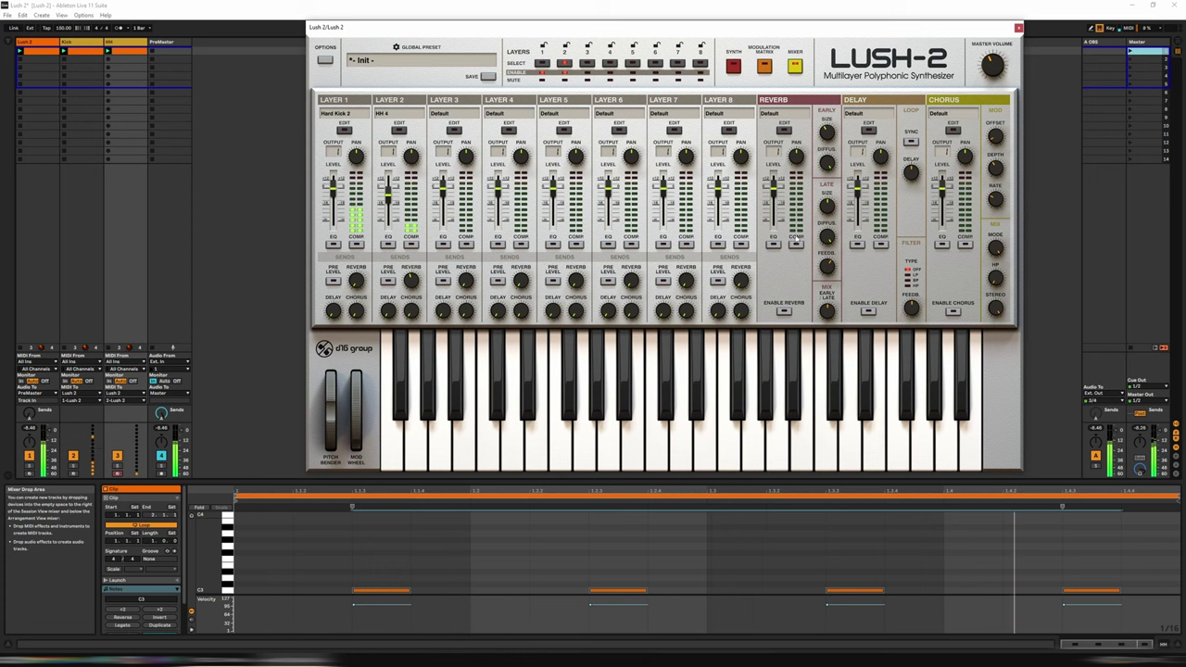
mouse_move(413, 313)
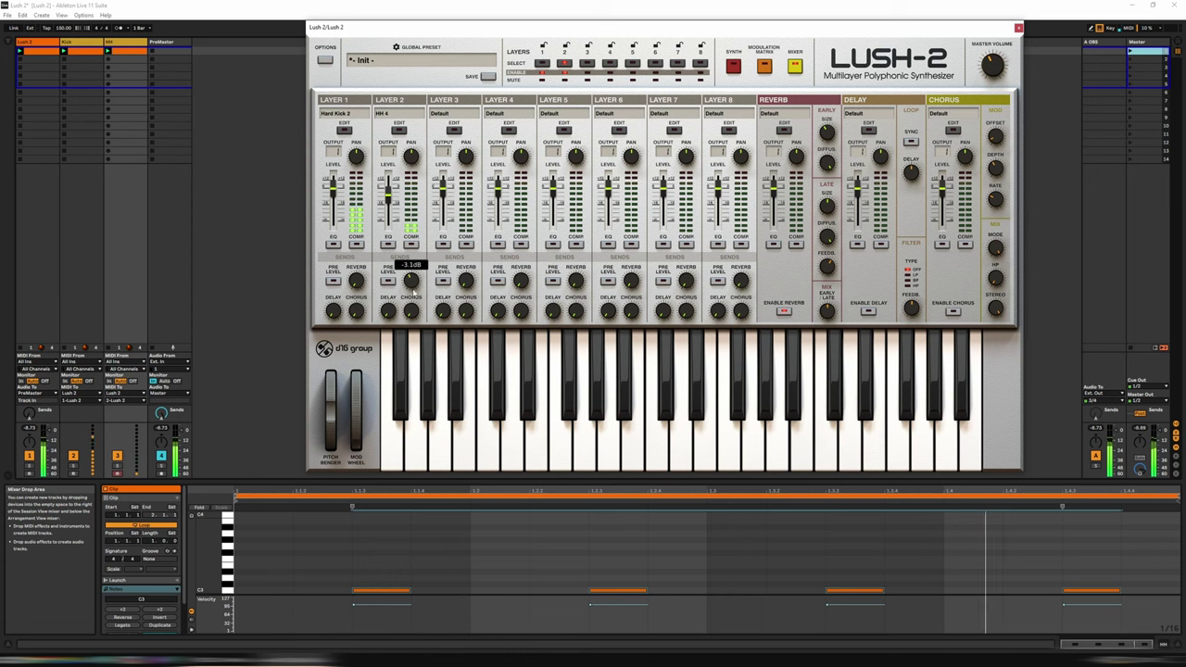
left_click_drag(413, 315, 421, 315)
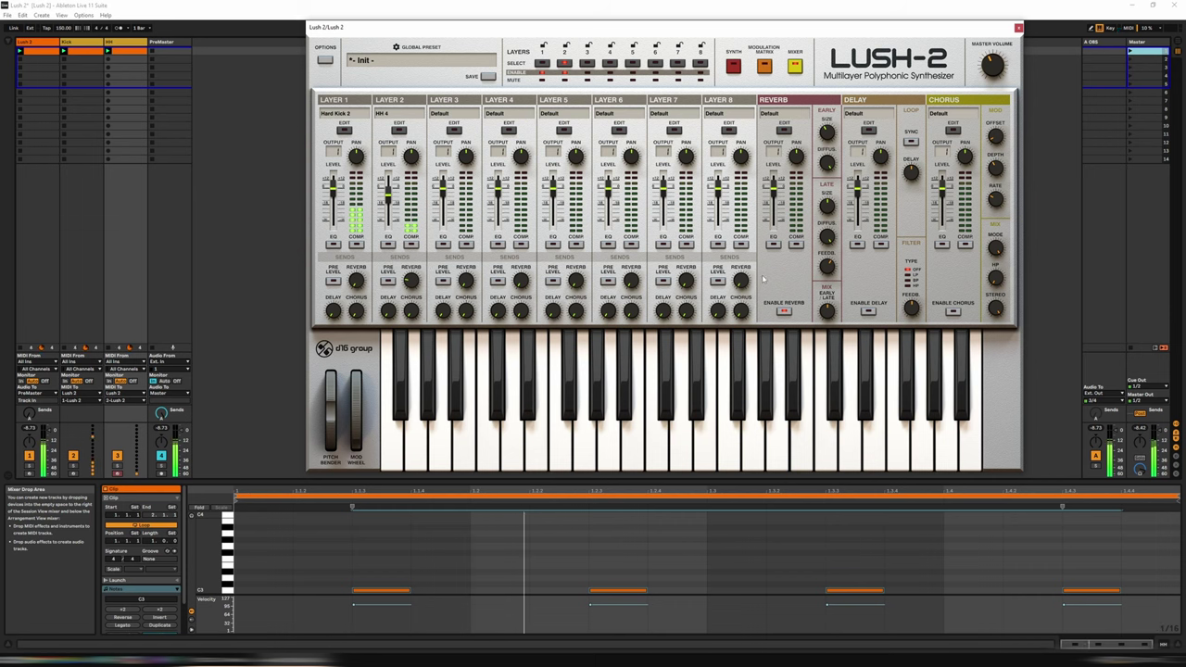
- Load the Room 1 preset for the reverb
left_click(790, 114)
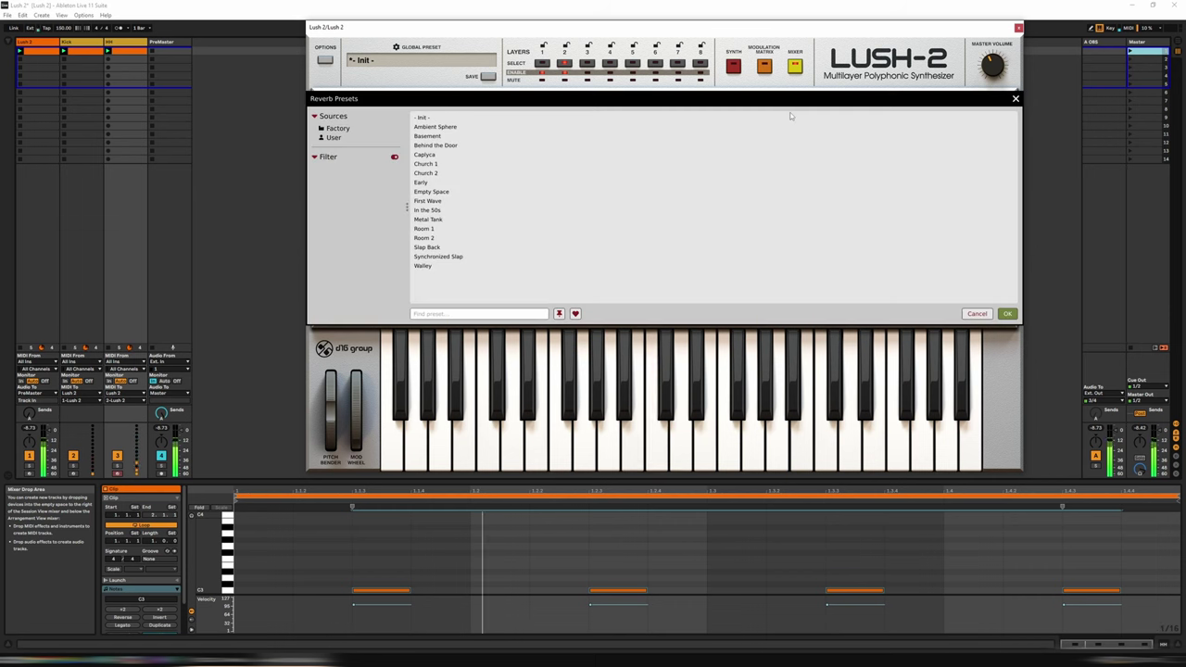
left_click(452, 229)
left_click(1007, 314)
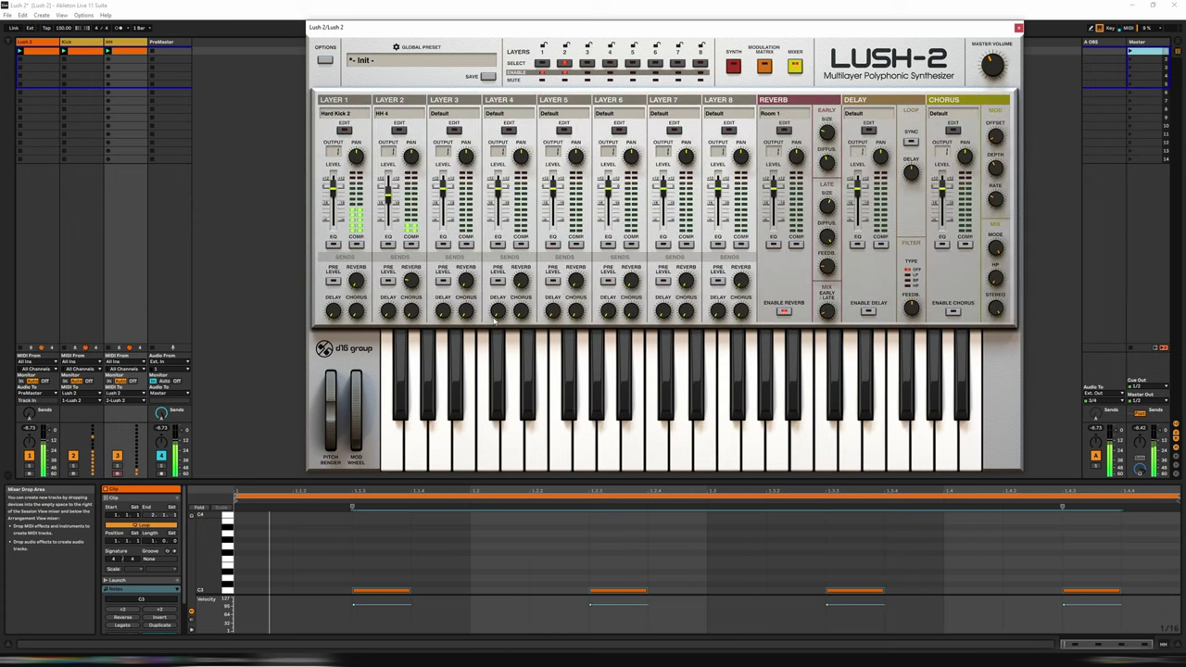
mouse_move(410, 280)
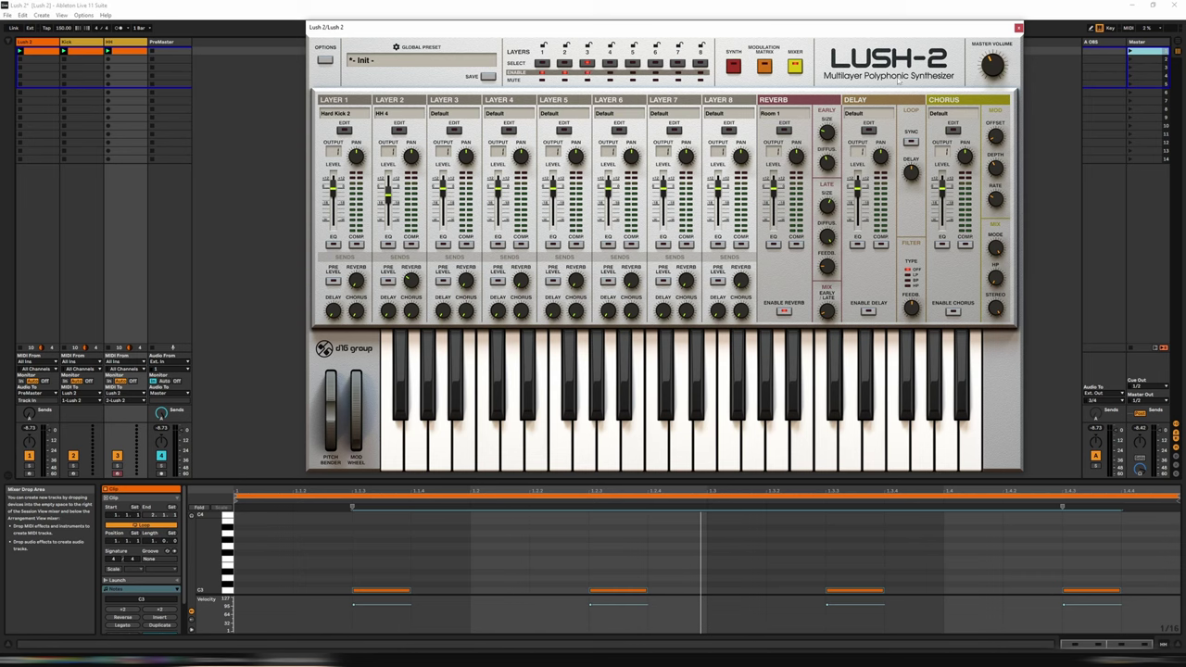
- Browse the presets for layer 3, filter them by the Arpeggio type and audition Bass Line 3
left_click(659, 124)
left_click(471, 125)
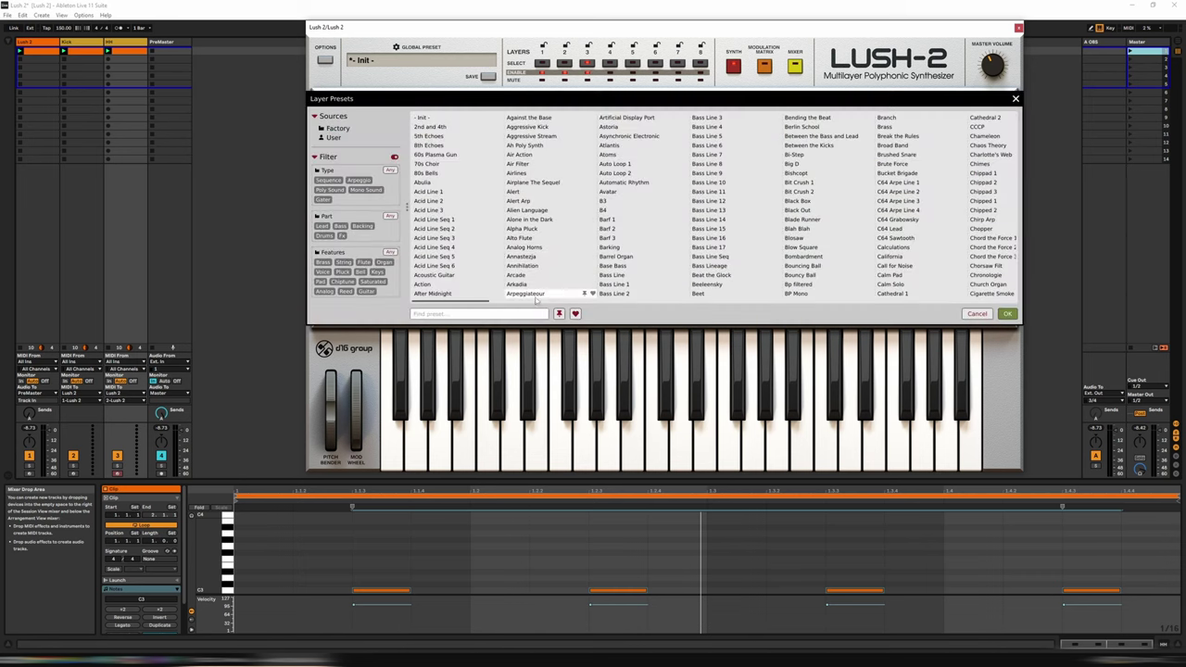
left_click(360, 181)
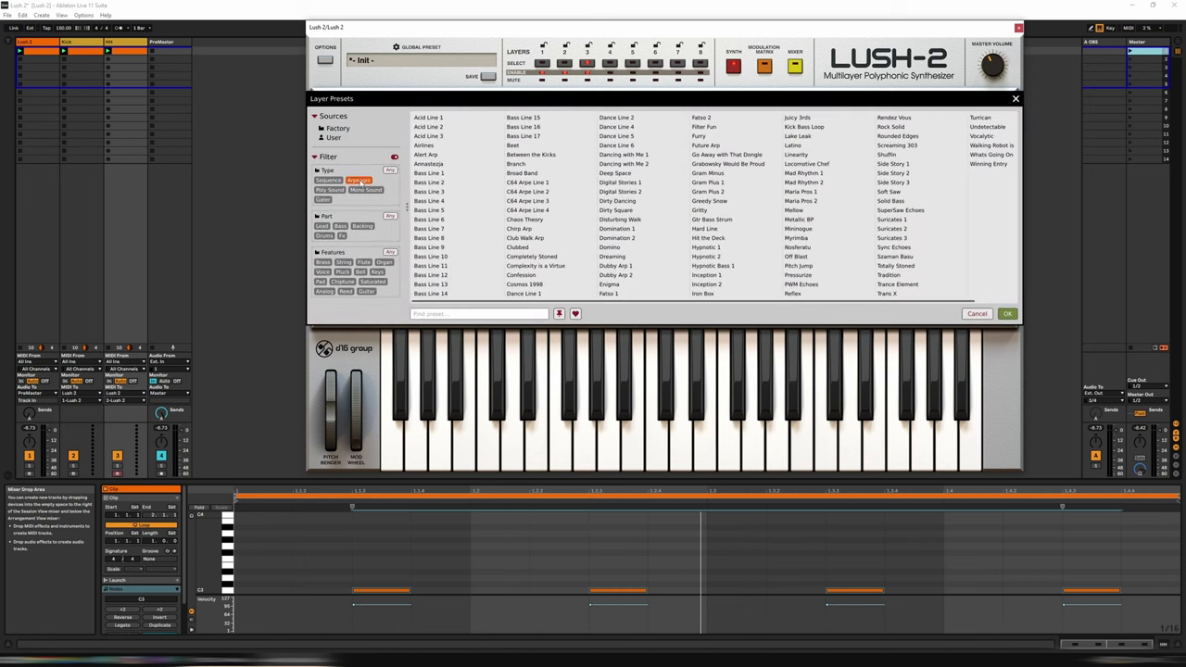
left_click(433, 192)
left_click(574, 438)
left_click(703, 456)
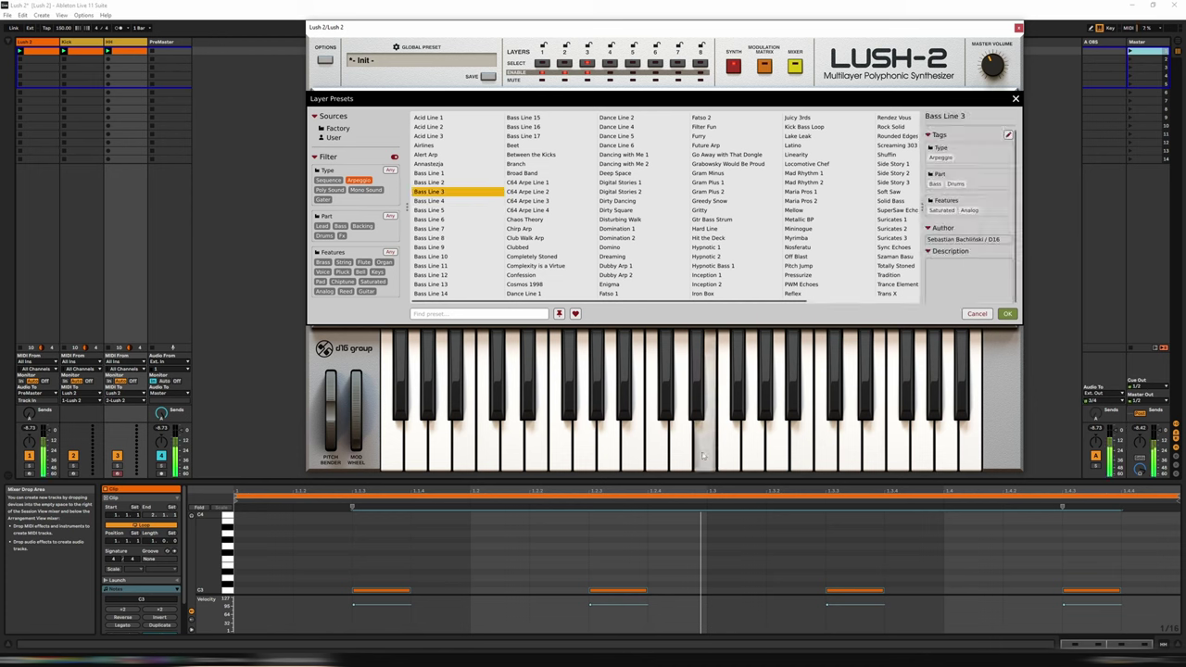
- Audition Bass Line 13 on layer 3 and move back through the presets to Bass Line 9
left_click(431, 285)
left_click(629, 432)
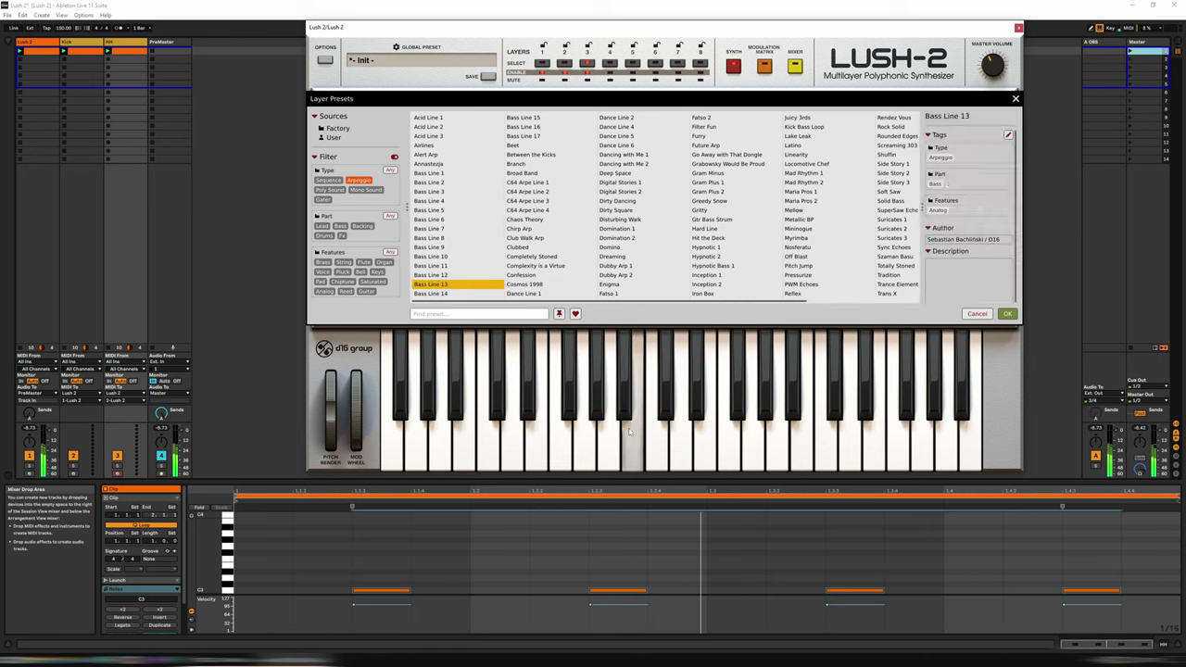
left_click(554, 439)
key("Up")
key("Up")
key("Up")
key("Up")
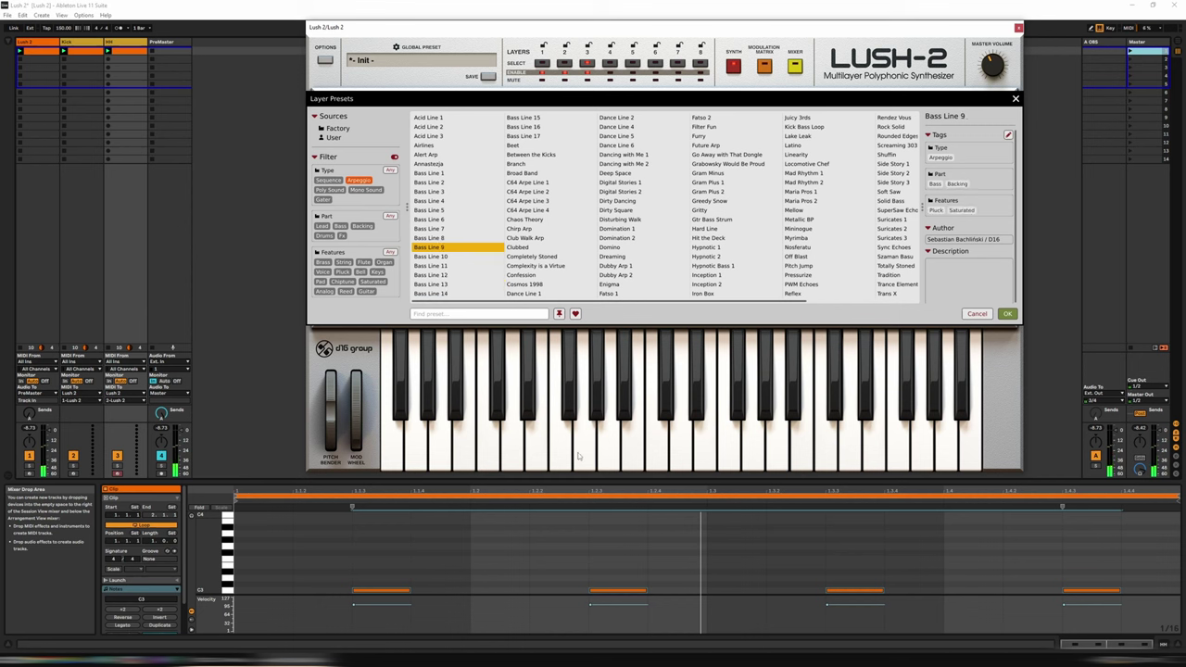
- Play Bass Line 9, move back to Bass Line 5 and audition it
left_click(583, 461)
key("Up")
key("Up")
key("Up")
key("Up")
left_click(726, 461)
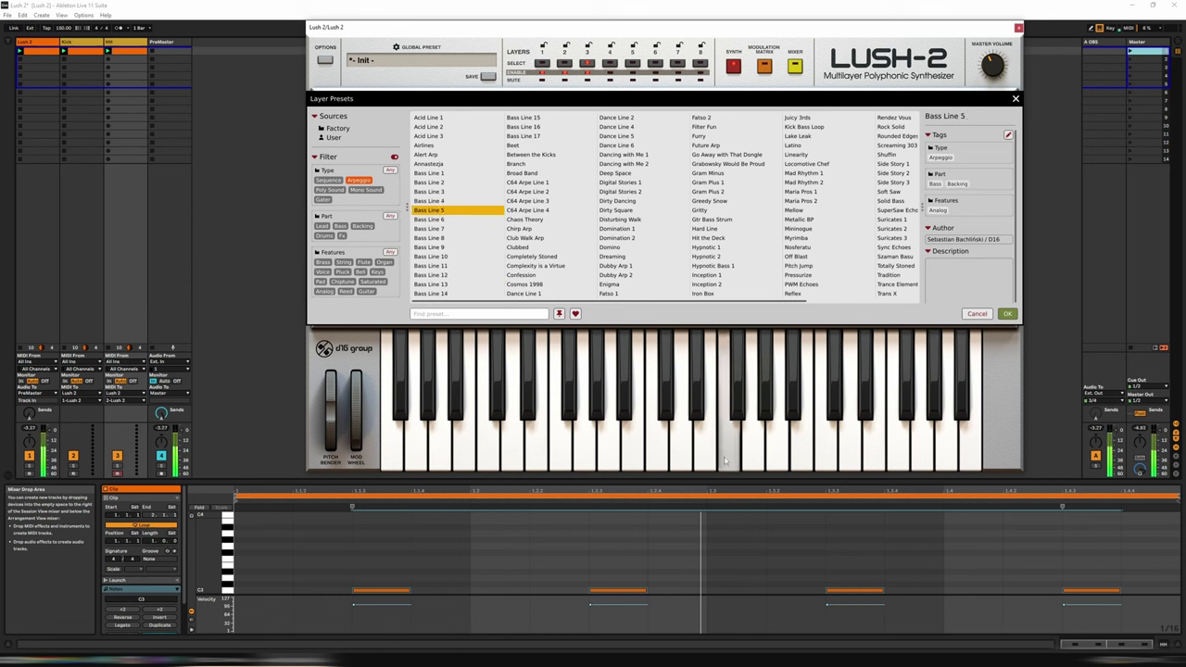
- Move forward through the bass line presets to Bass Line 13 and try it on several low notes
key("Down")
key("Down")
key("Down")
key("Down")
key("Down")
key("Down")
key("Down")
key("Down")
left_click(468, 446)
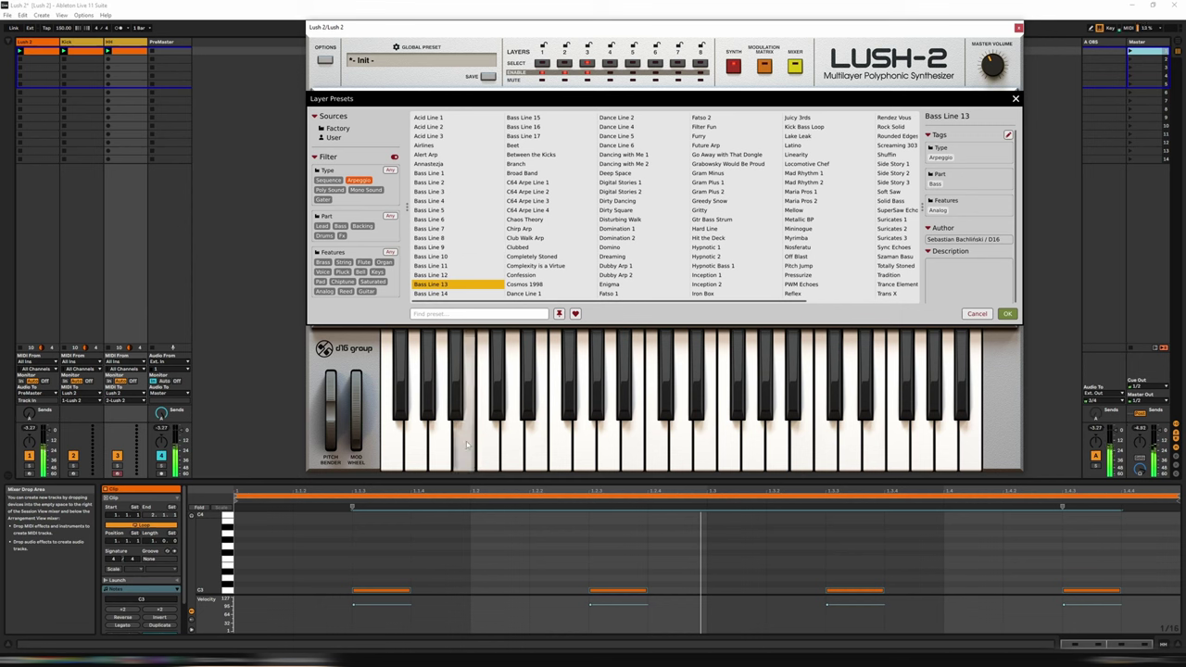
left_click(430, 451)
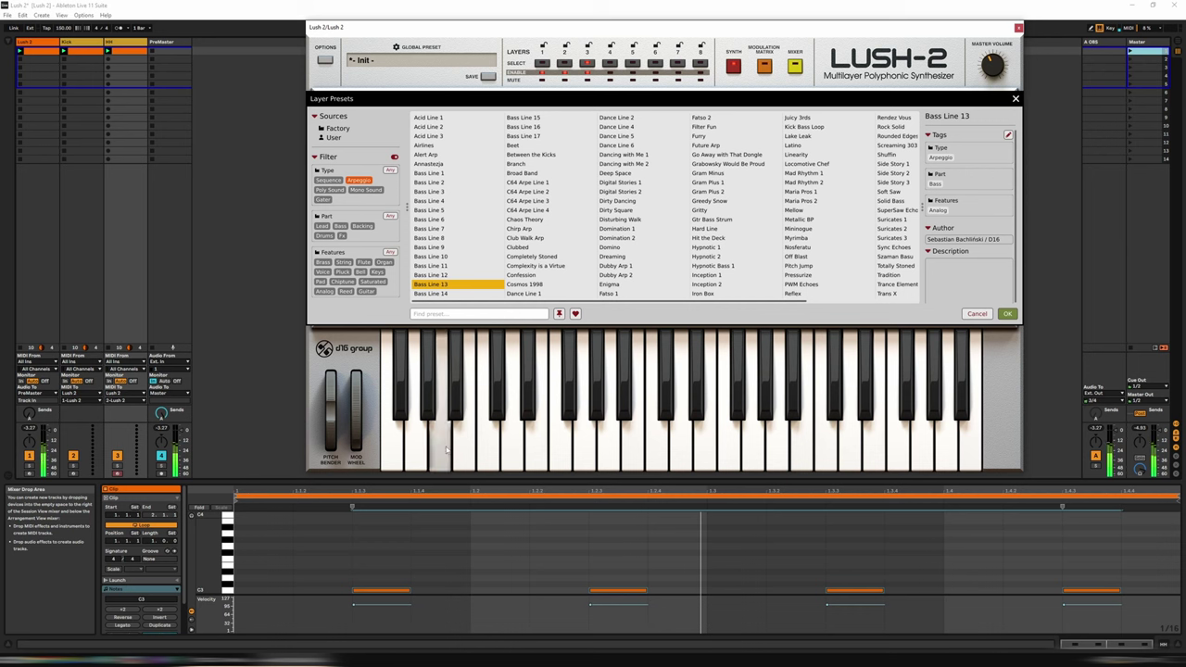
- Audition Hypnotic Bass 1 and the Acid Line 3, 2 and 1 presets on layer 3
left_click(496, 461)
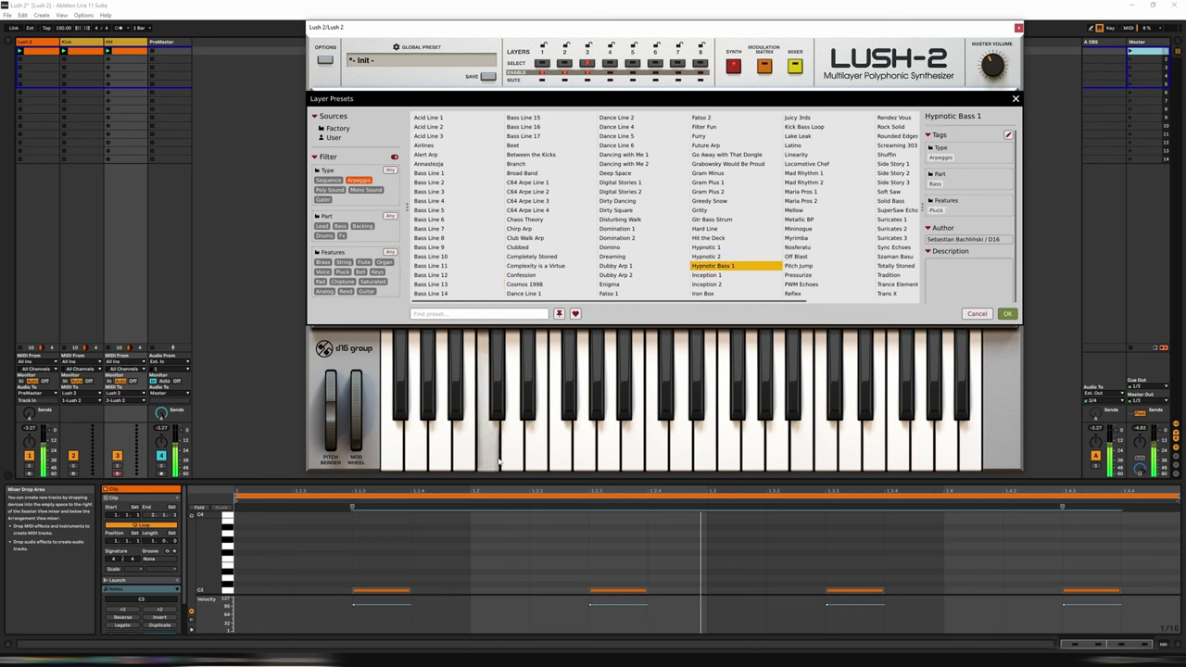
left_click(491, 449)
left_click(609, 455)
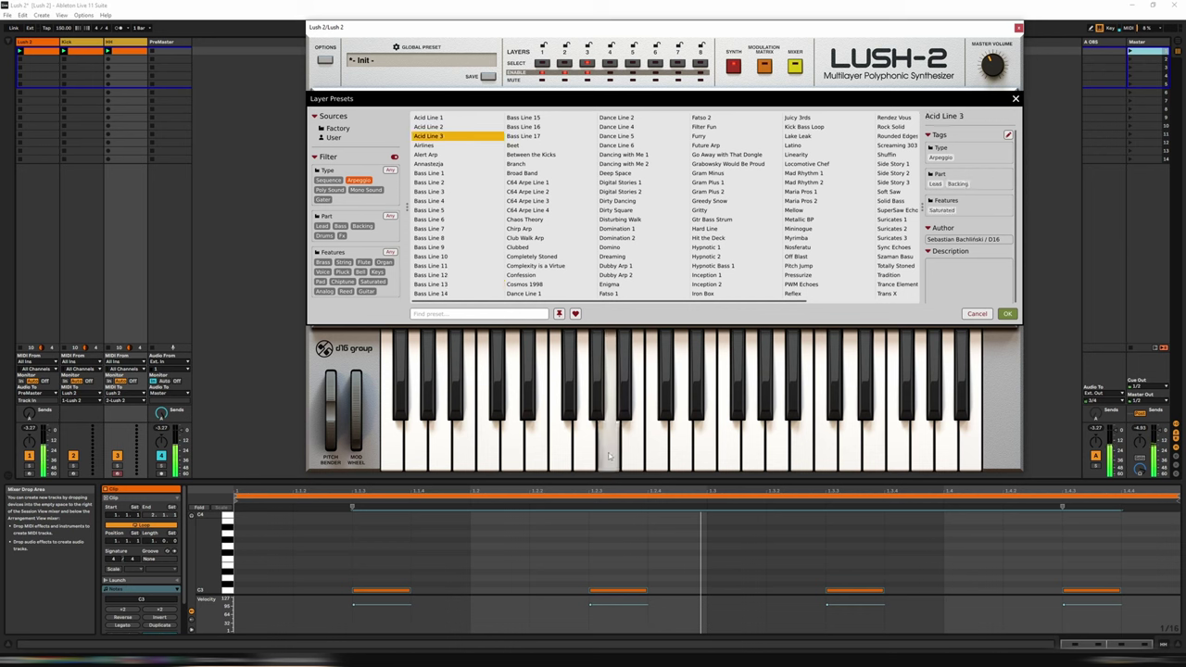
left_click(464, 445)
left_click(506, 440)
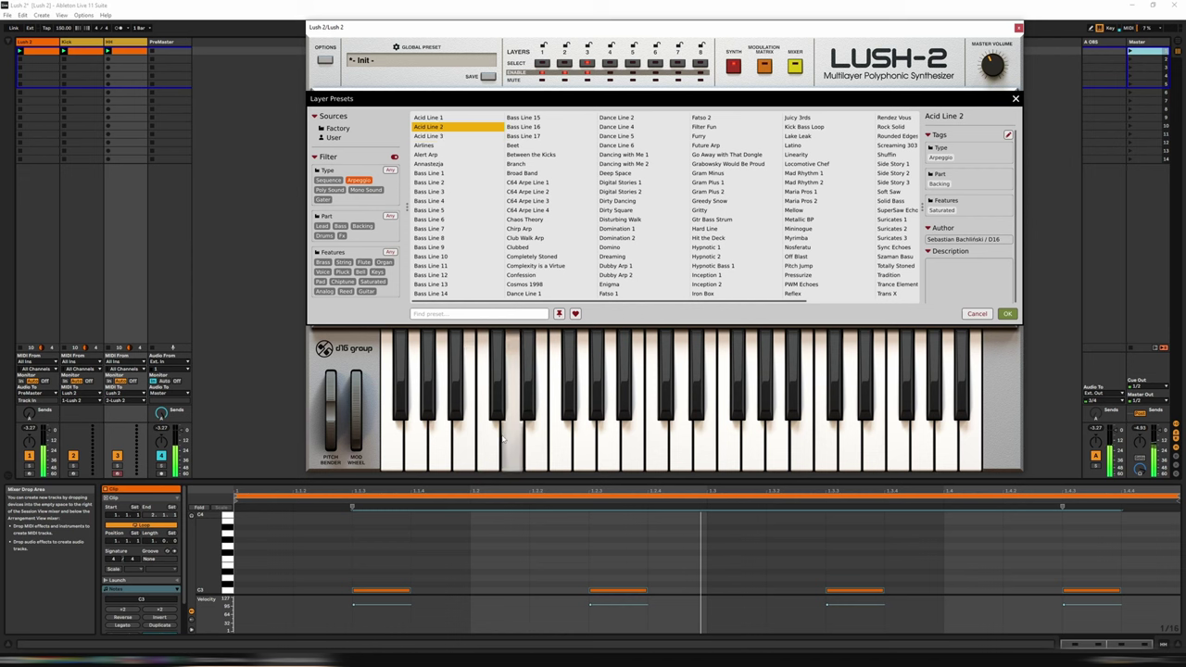
left_click(791, 452)
left_click(417, 455)
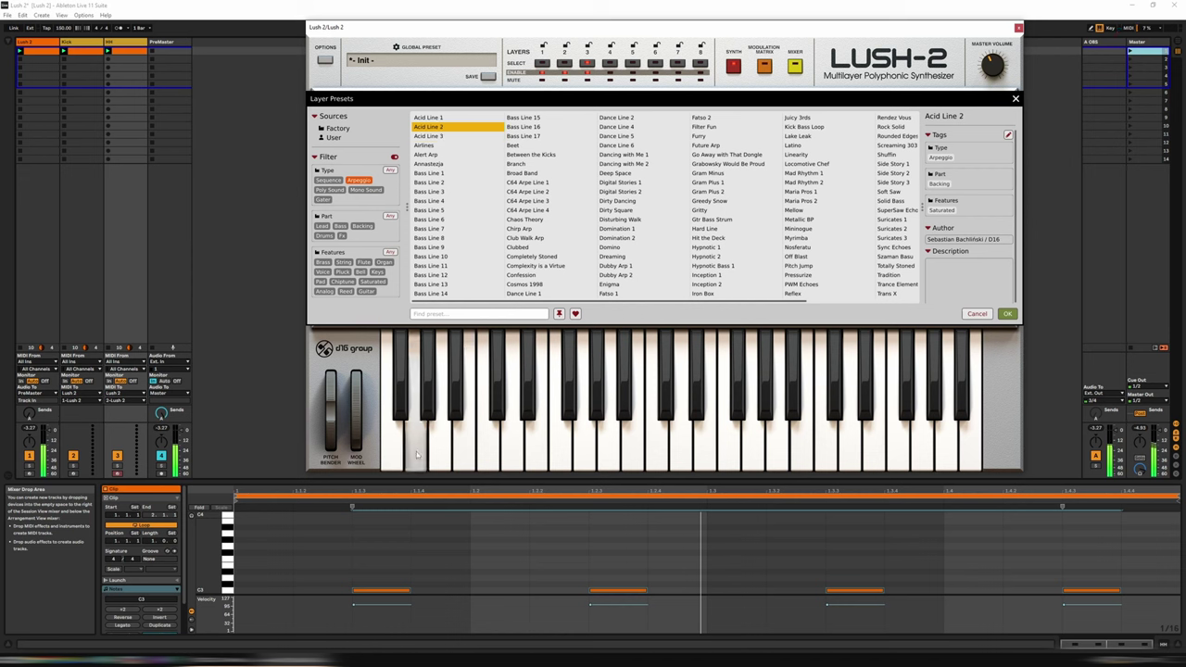
left_click(455, 446)
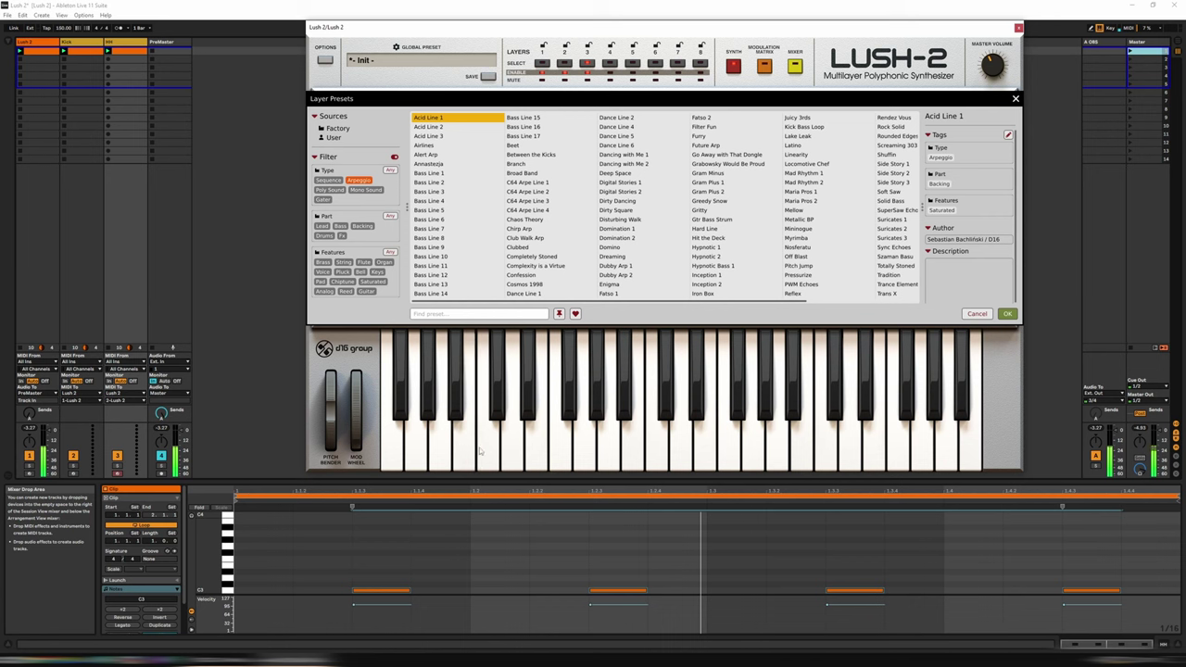
left_click(580, 463)
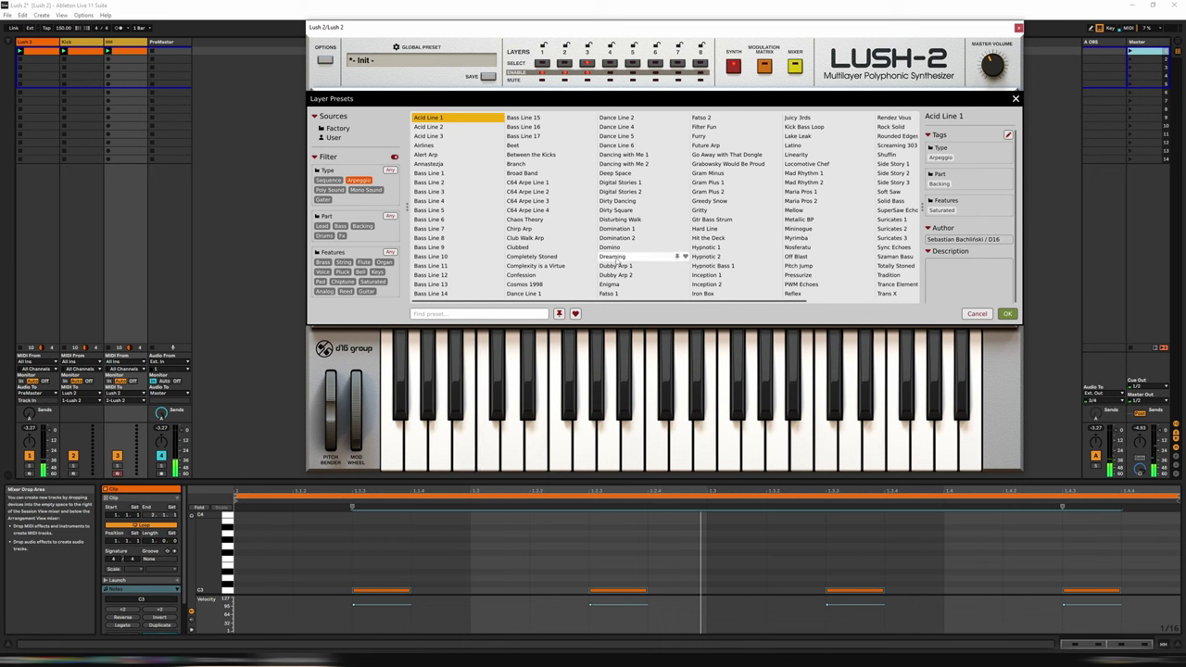
- Audition Bass Line 17 and load it on layer 3
left_click(523, 137)
left_click(465, 448)
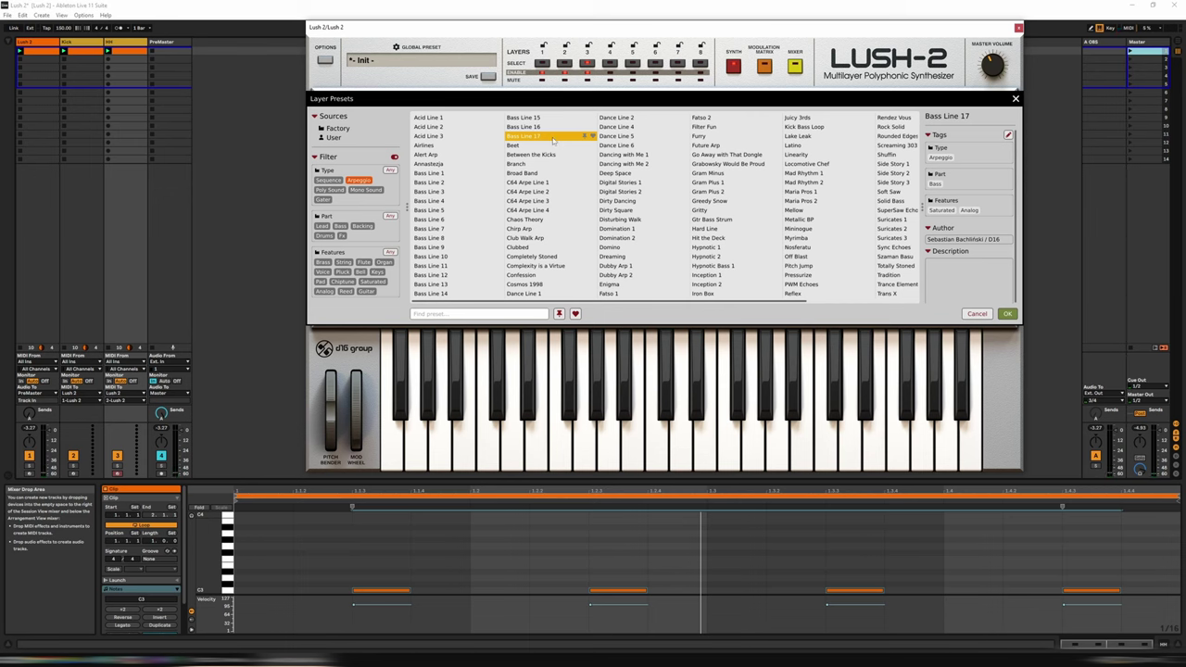
double_click(524, 136)
- Duplicate the hi-hat MIDI track to create a track for the layer 3 bass line
right_click(130, 42)
left_click(167, 68)
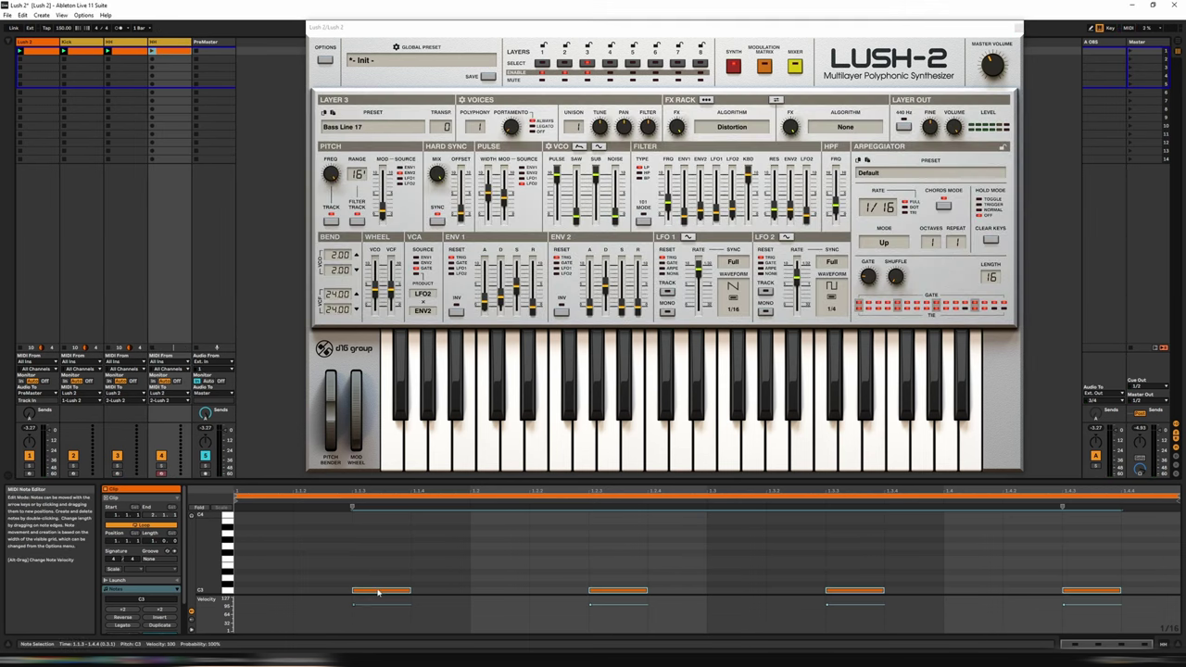
- Shift the duplicated clip's notes to the bar start and leave only one note, held for the full bar
left_click_drag(370, 593, 251, 593)
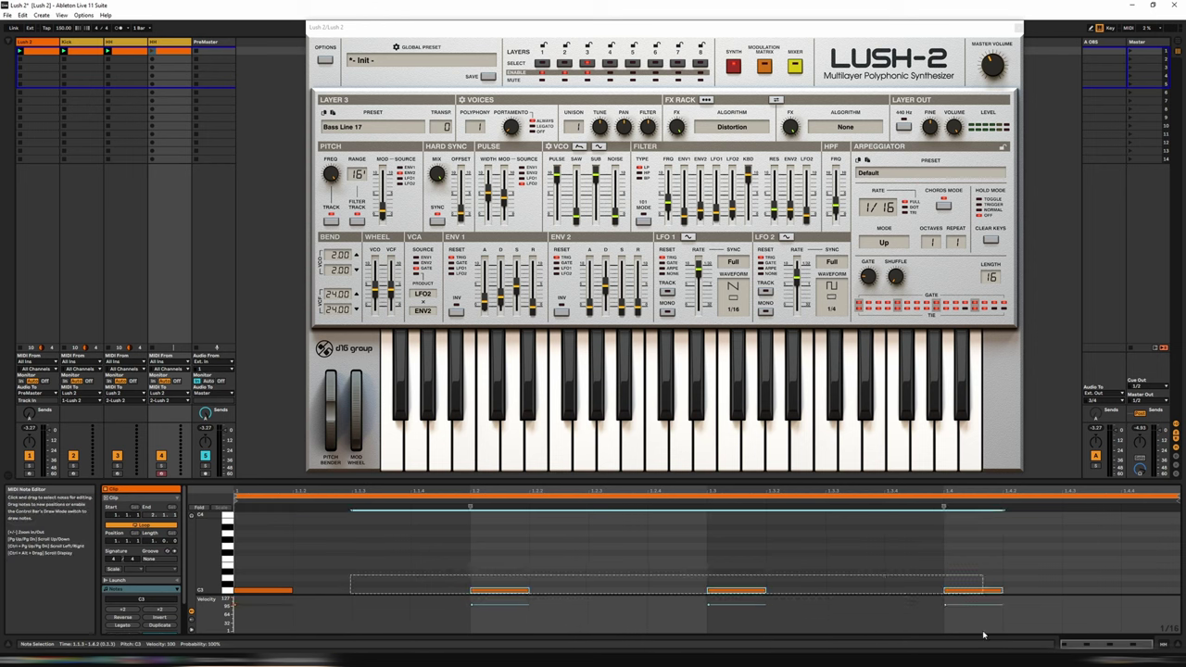
key("Delete")
- Route the bass track's MIDI output to 3-Lush 2 and play the clips together
left_click(168, 393)
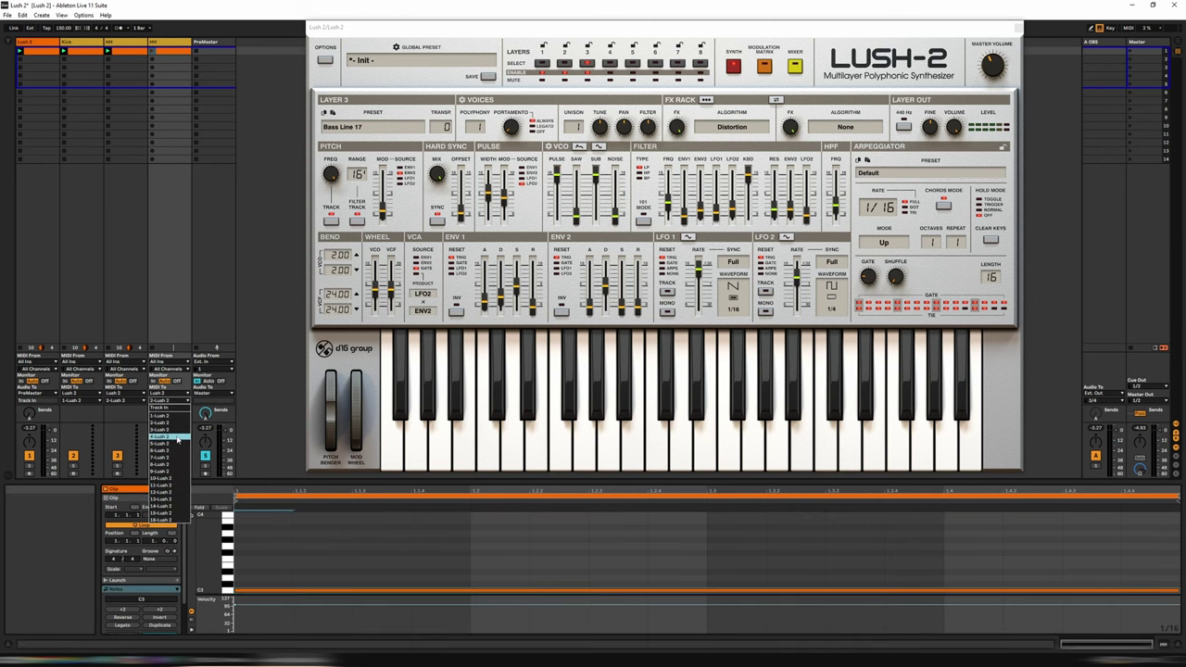
left_click(174, 433)
key("space")
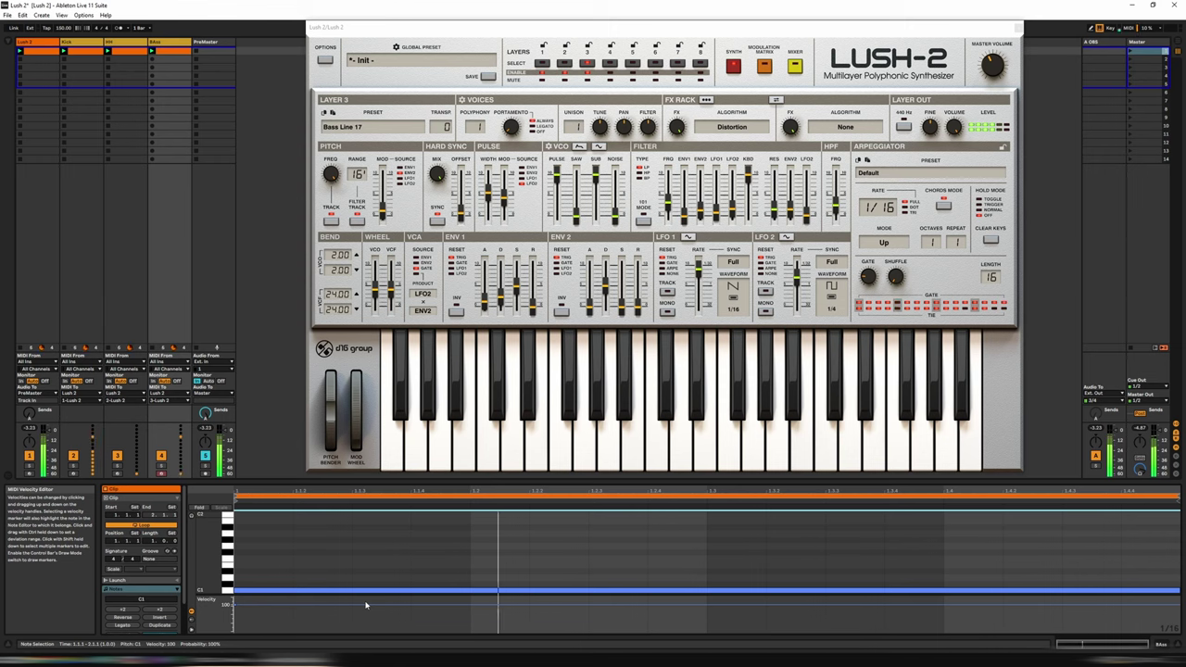
- Audition the arpeggio presets Gtr Bass Strum, C64 Arpe Line 2 and C64 Arpe Line 3 on layer 3 against the beat
left_click(371, 126)
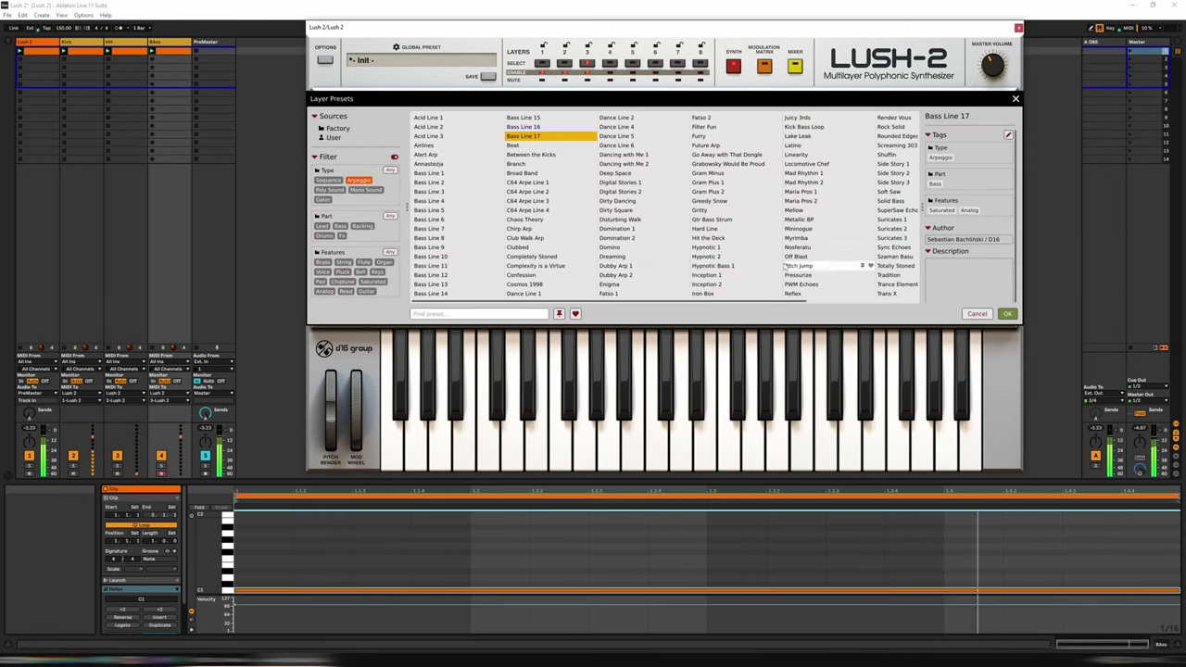
scroll(761, 303, "right", 1)
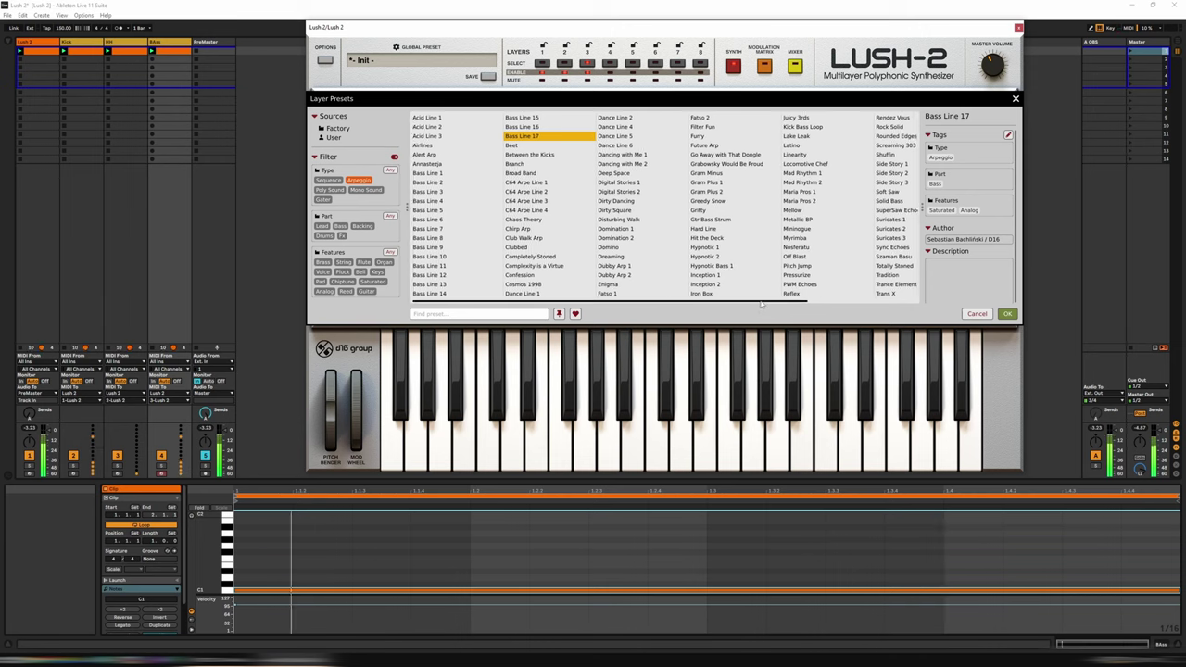
left_click_drag(761, 304, 871, 305)
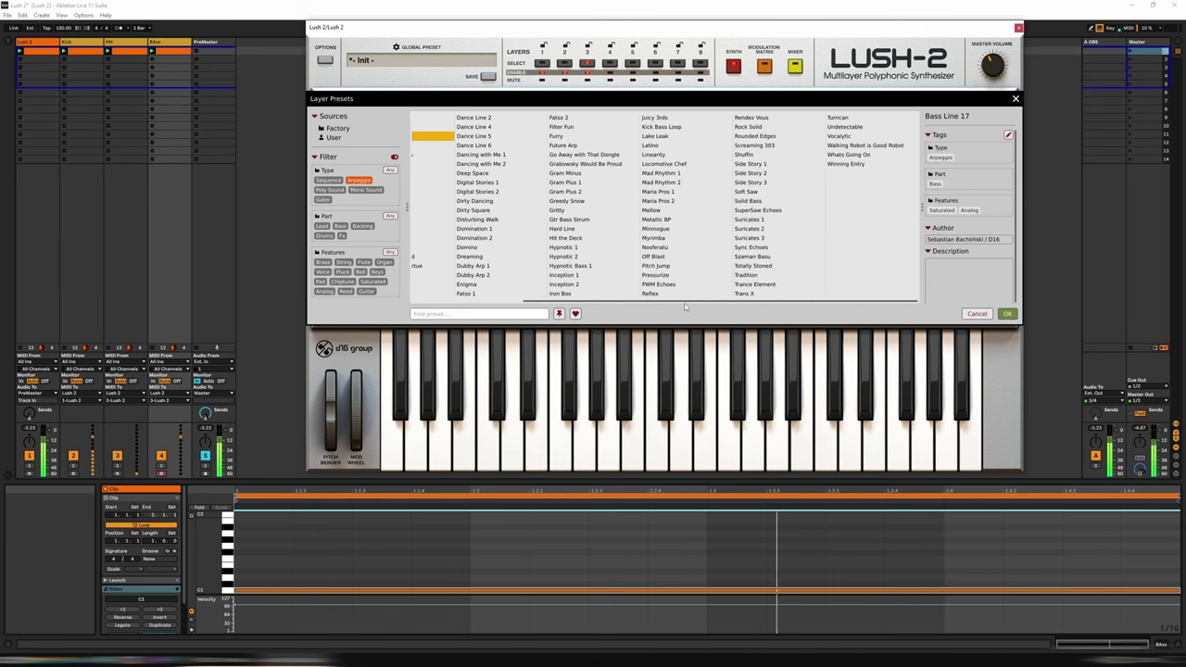
scroll(686, 306, "left", 3)
left_click(684, 221)
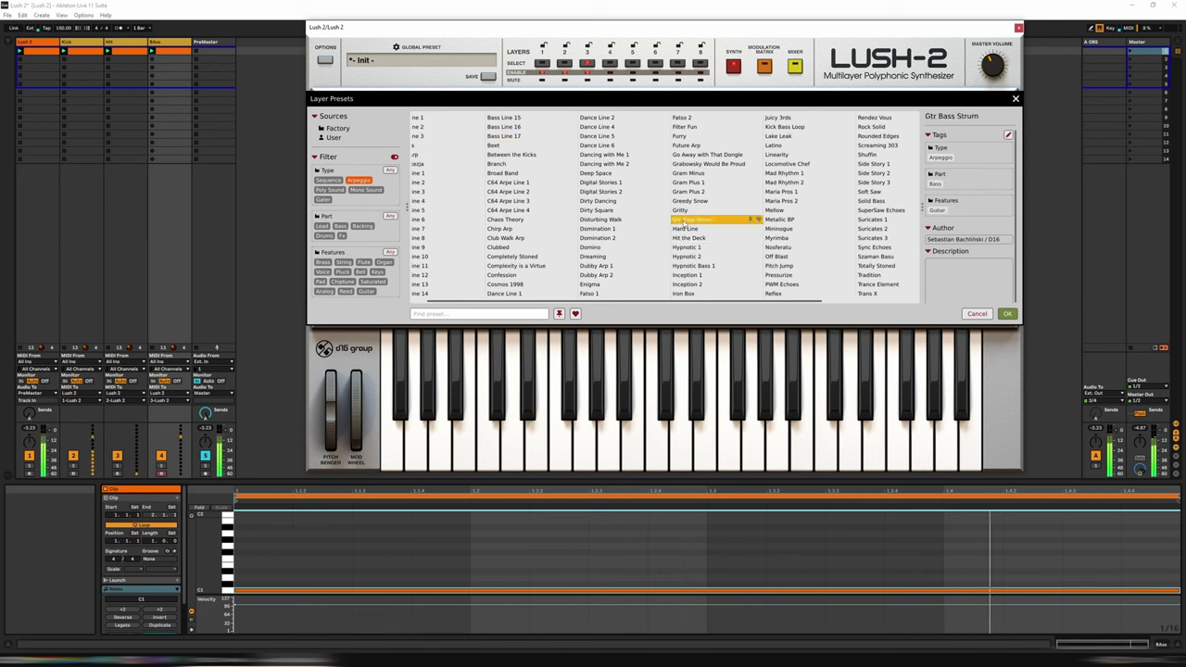
left_click(537, 192)
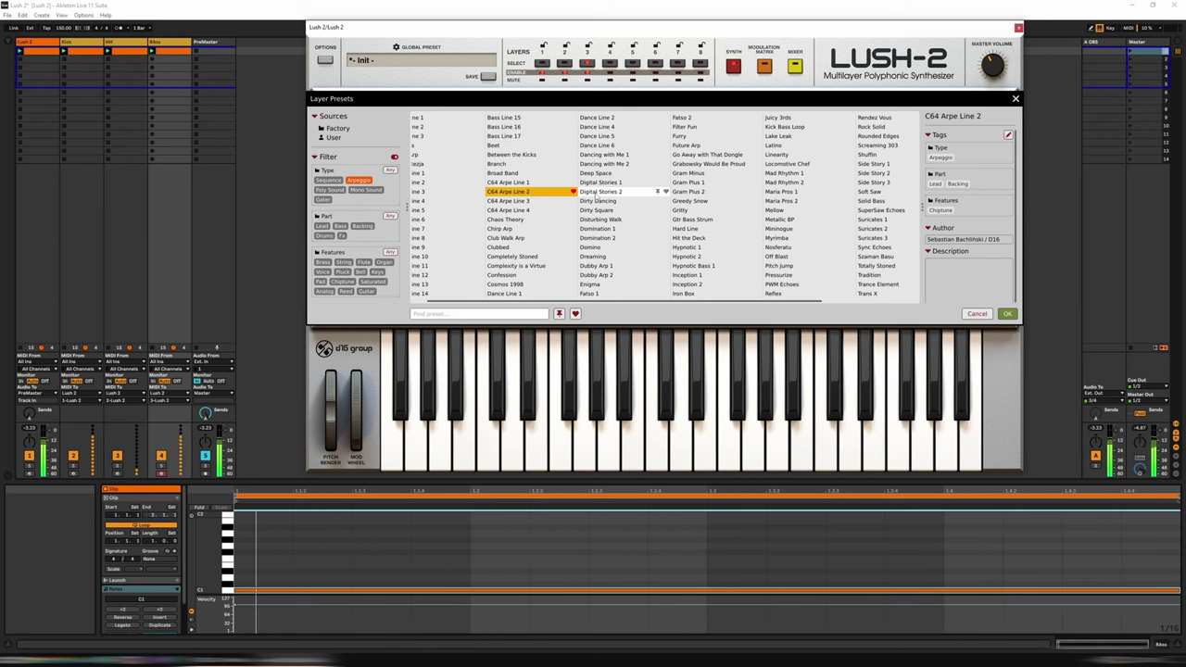
left_click(534, 201)
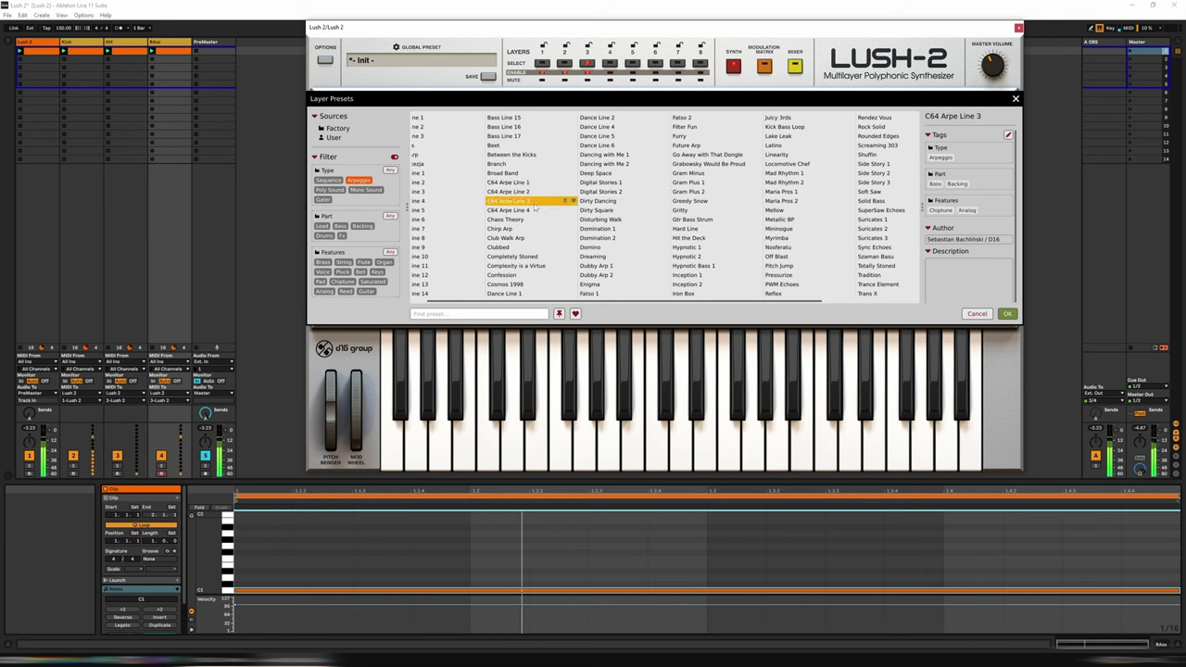
- Raise the held bass note to C2 and load the Bass Line 10 preset on layer 3
left_click(515, 607)
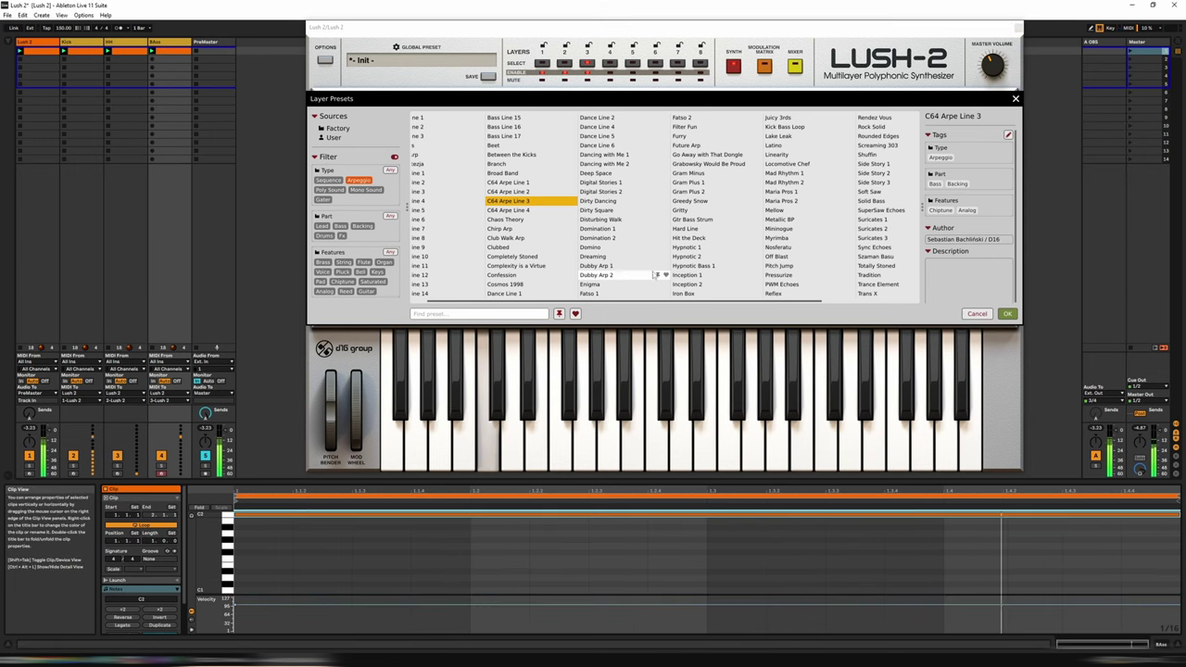
left_click(603, 286)
scroll(603, 291, "up", 2)
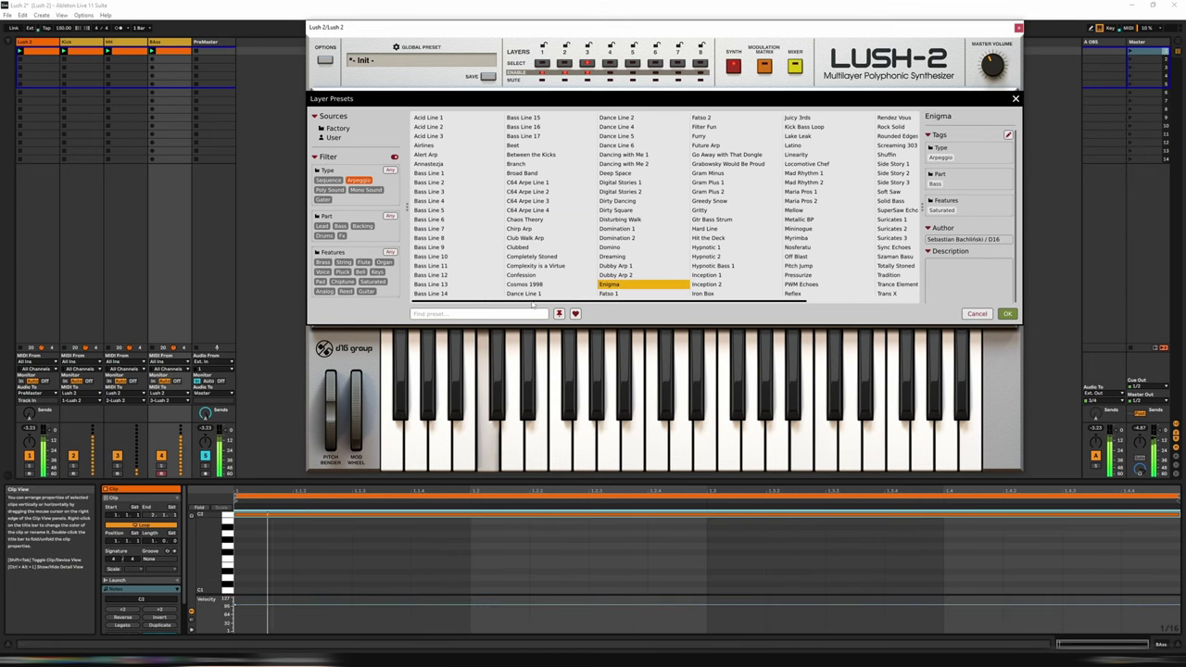
left_click(436, 267)
left_click(446, 257)
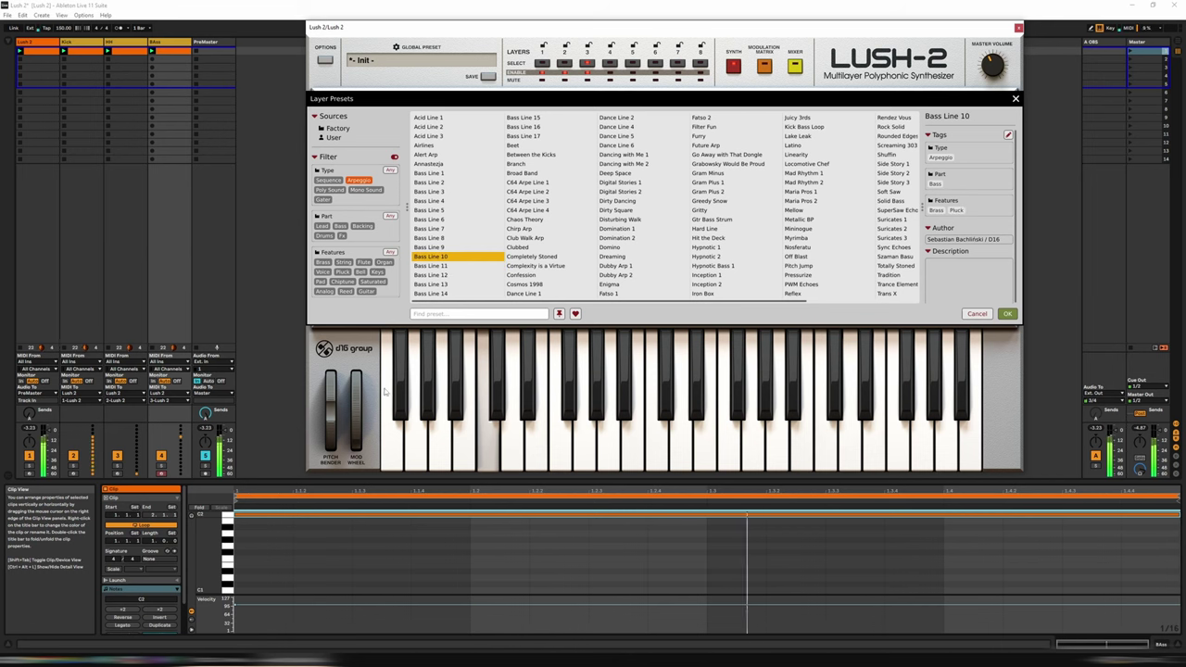
left_click(1007, 313)
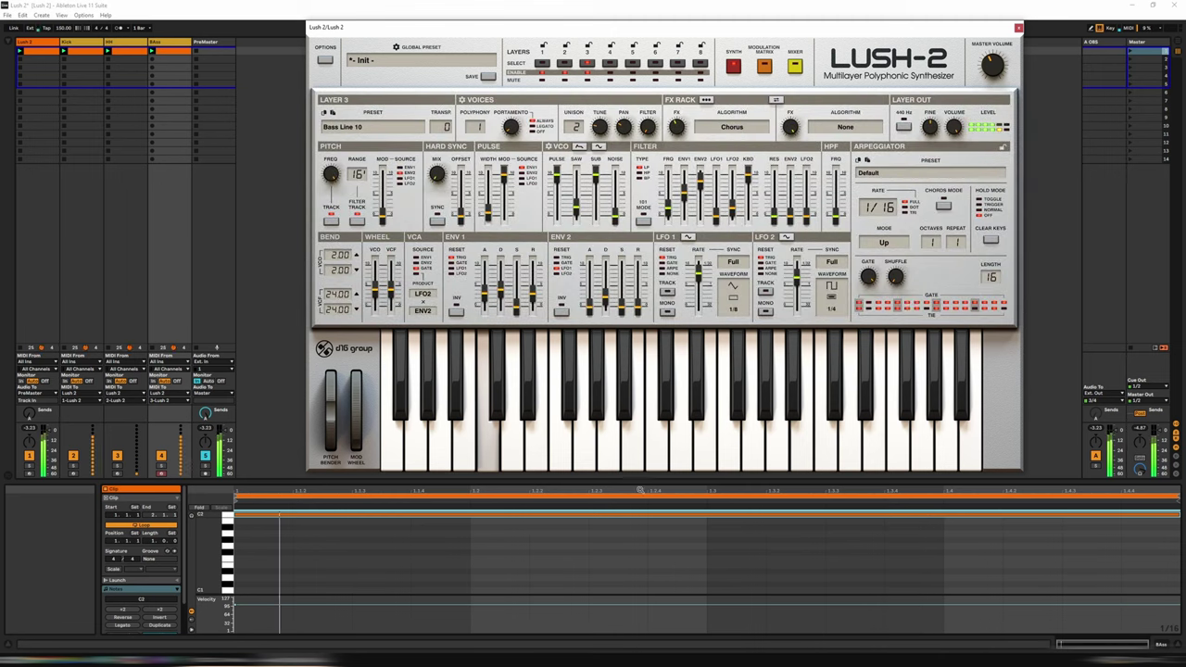
- Lower the held note in the bass clip to A1
left_click(476, 517)
left_click(468, 510)
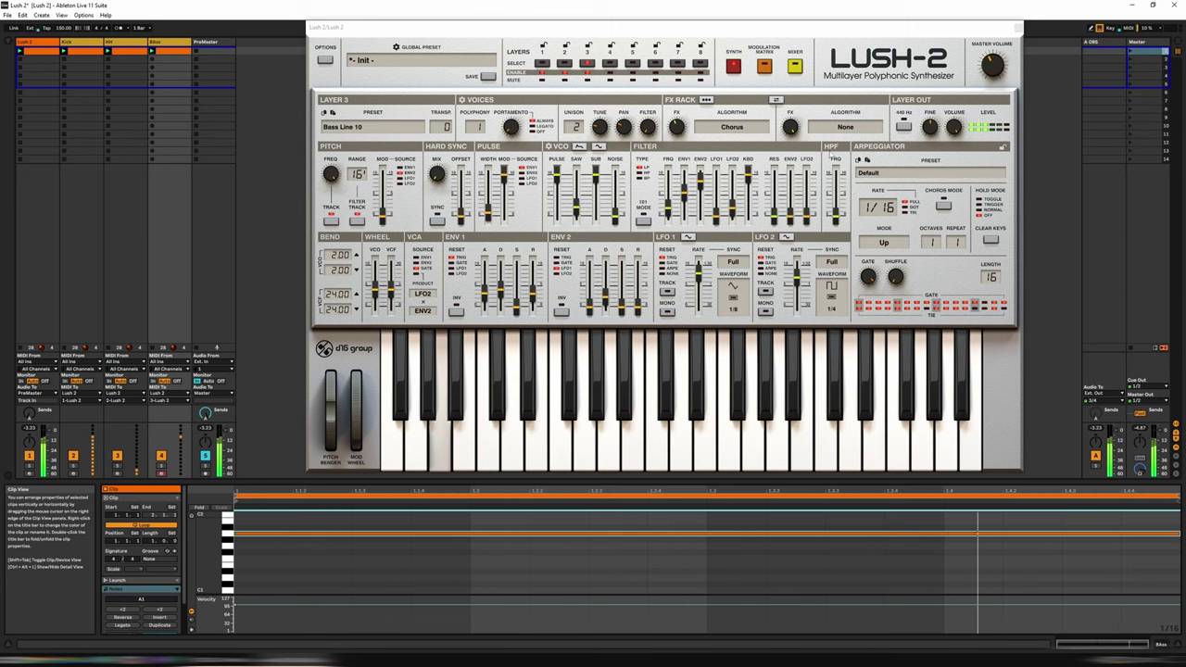
- Raise layer 3's delay and chorus sends in the mixer and enable both effects
left_click(795, 67)
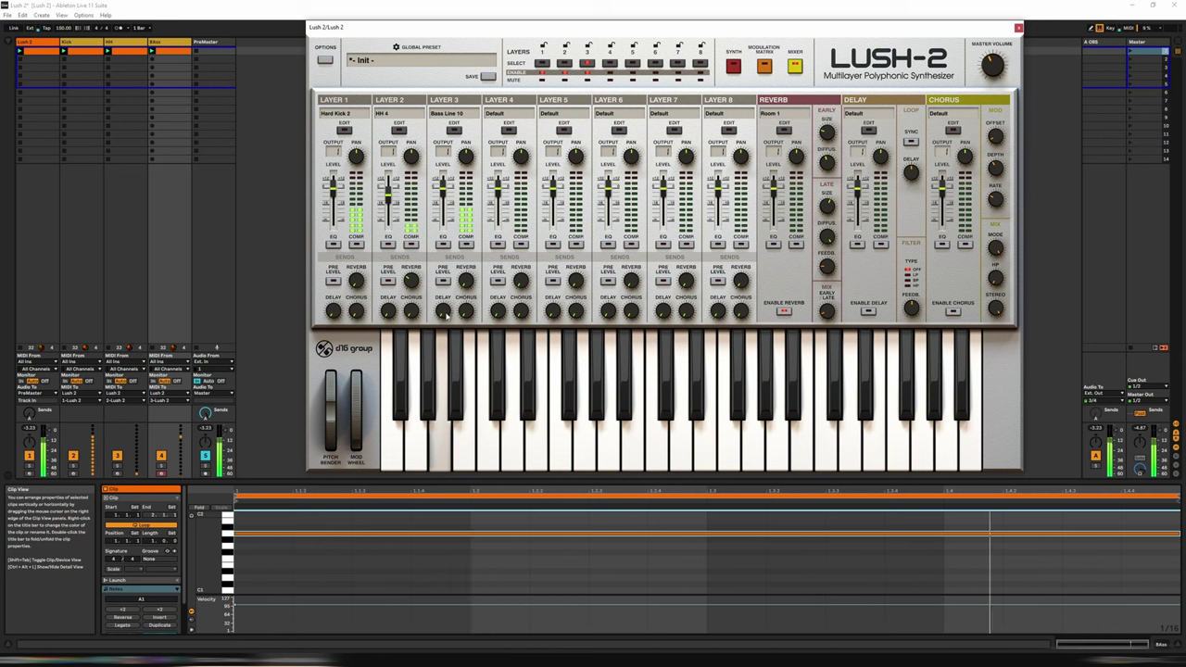
mouse_move(468, 312)
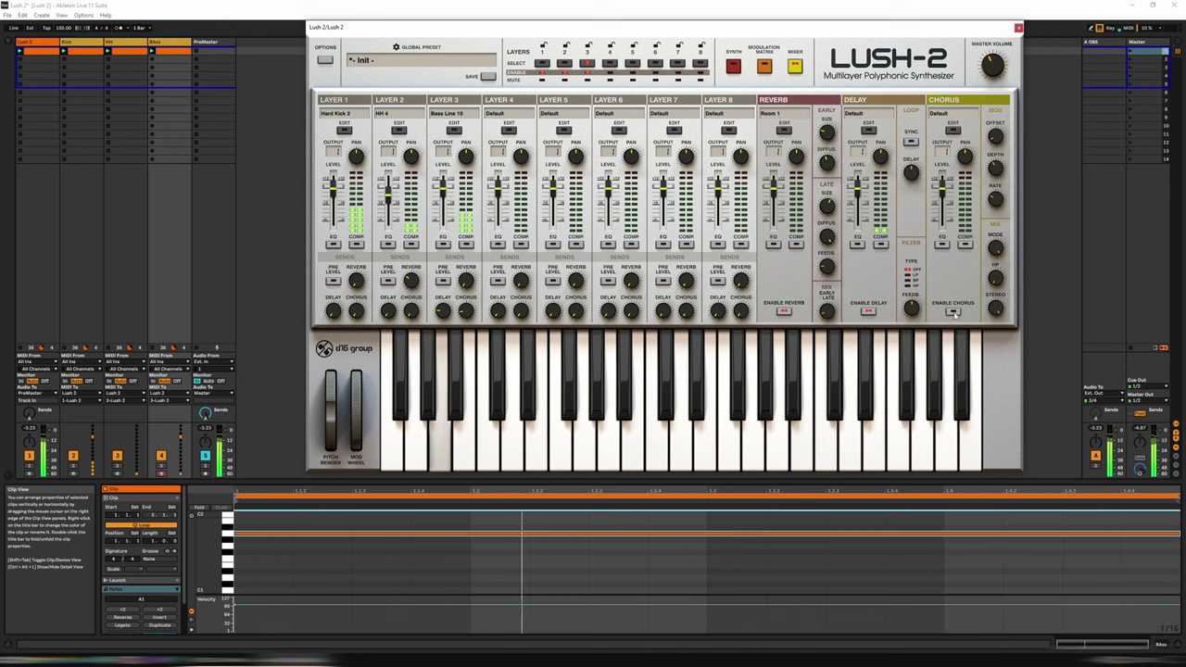
- Load the Clubby preset for the mixer's delay effect
left_click(859, 112)
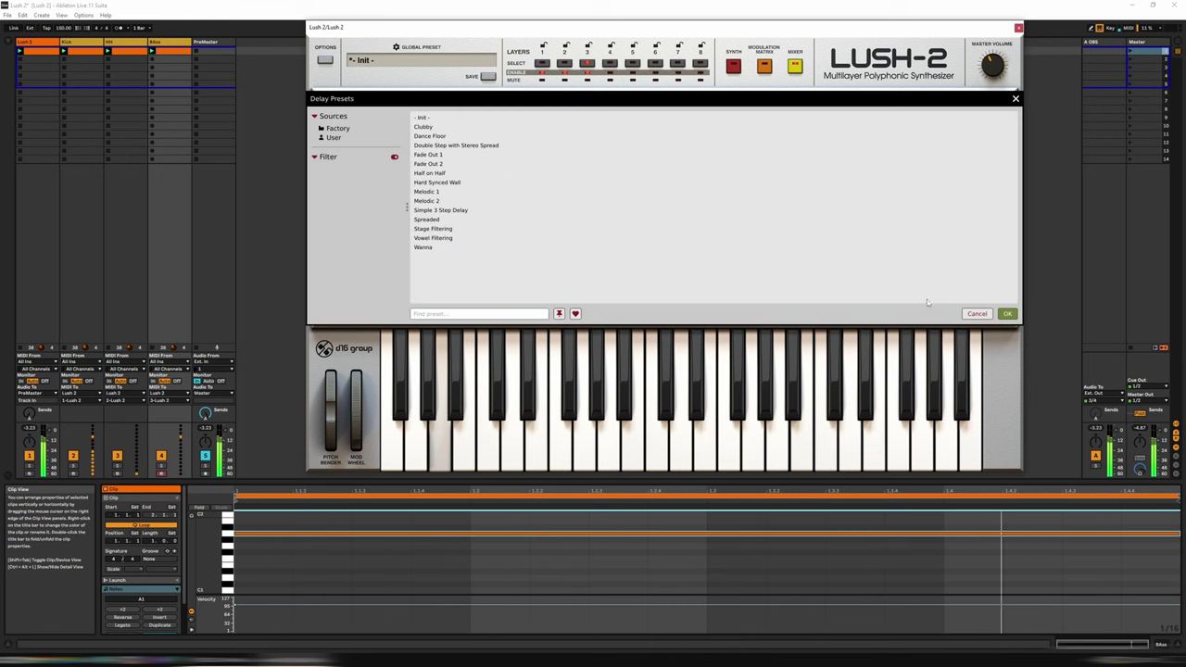
left_click(1009, 315)
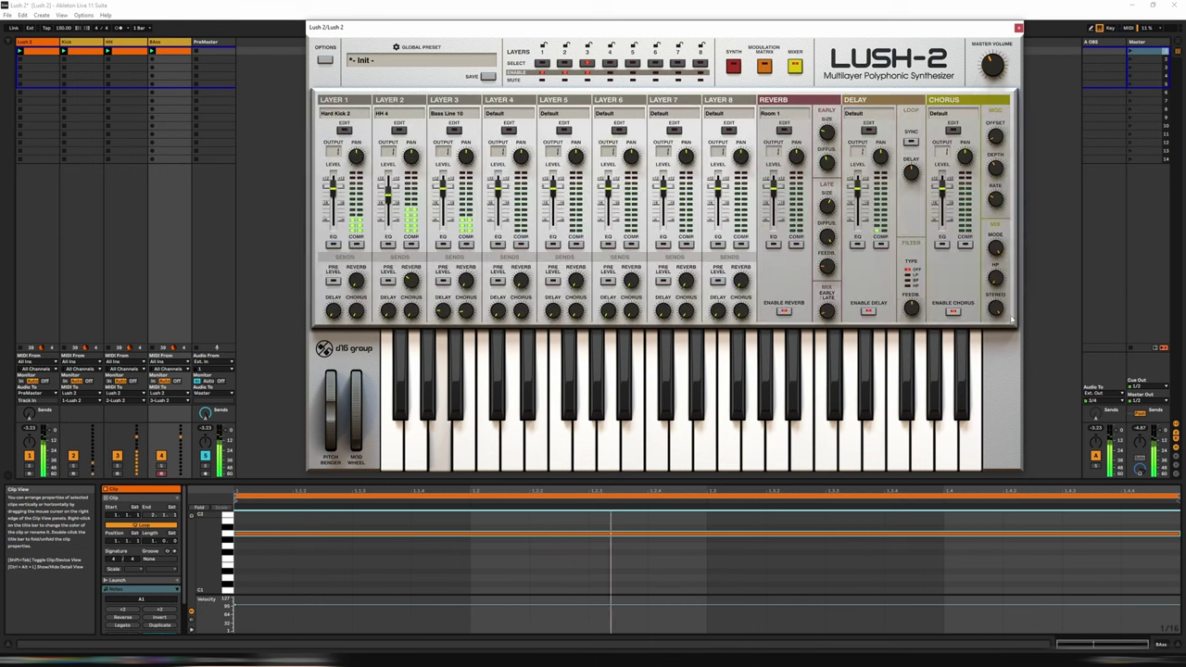
left_click(864, 112)
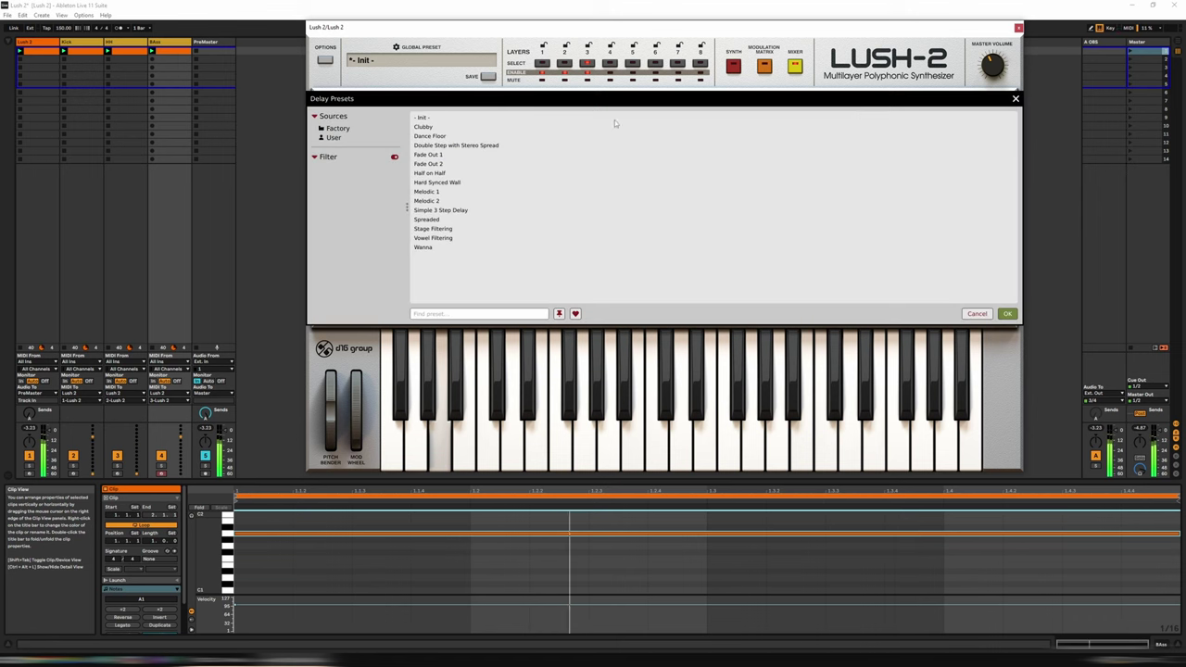
left_click(433, 130)
left_click(1007, 314)
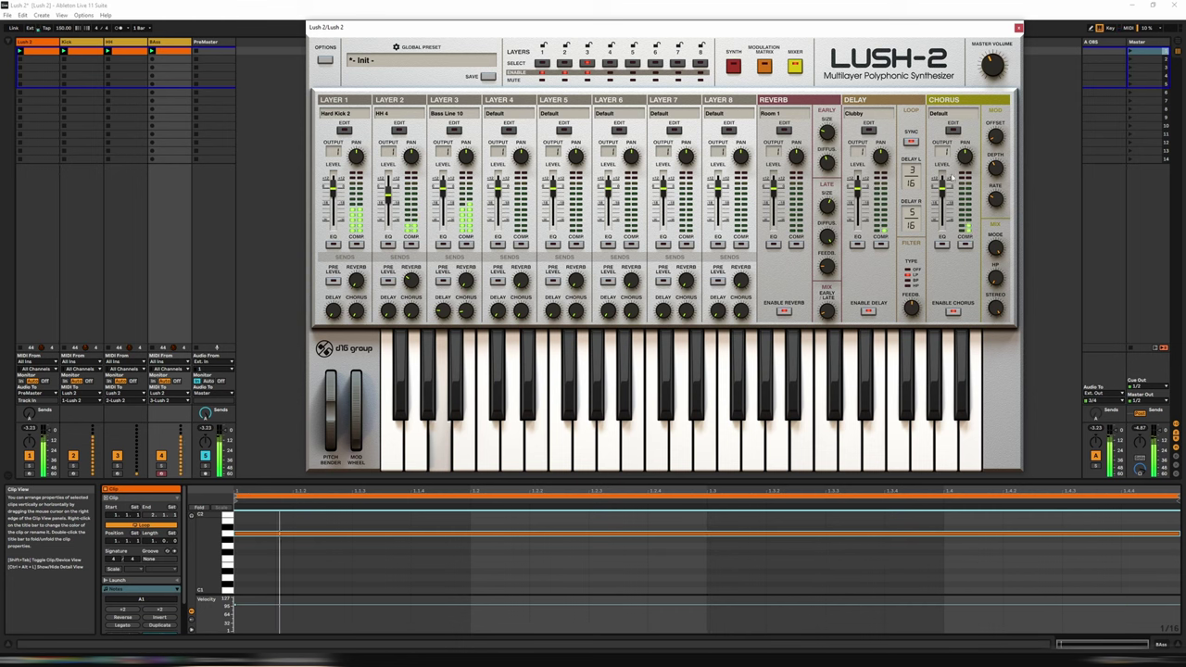
- Load the Phat Sound chorus preset and adjust layer 3's delay and chorus sends
left_click(939, 113)
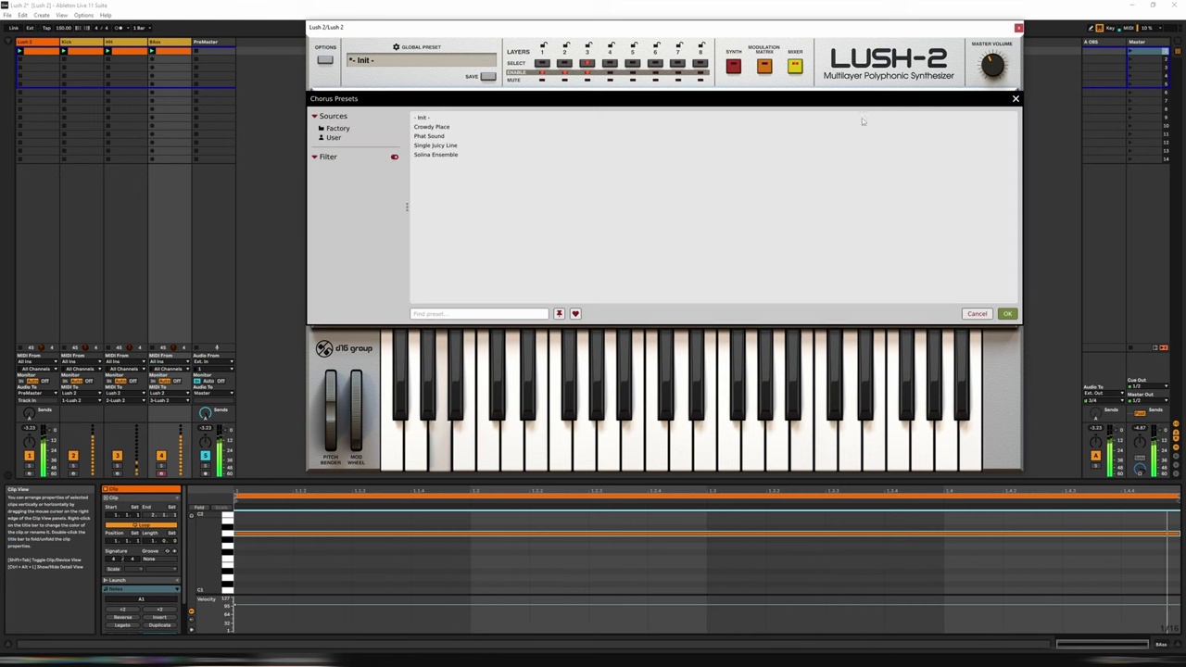
left_click(445, 136)
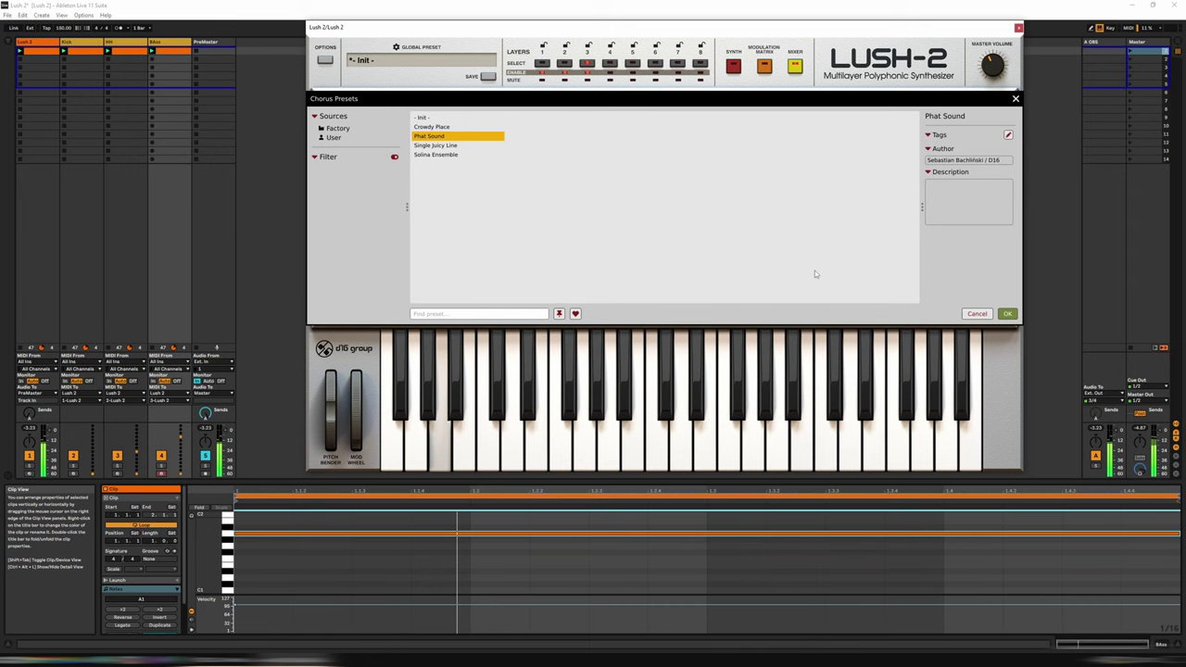
left_click(1005, 315)
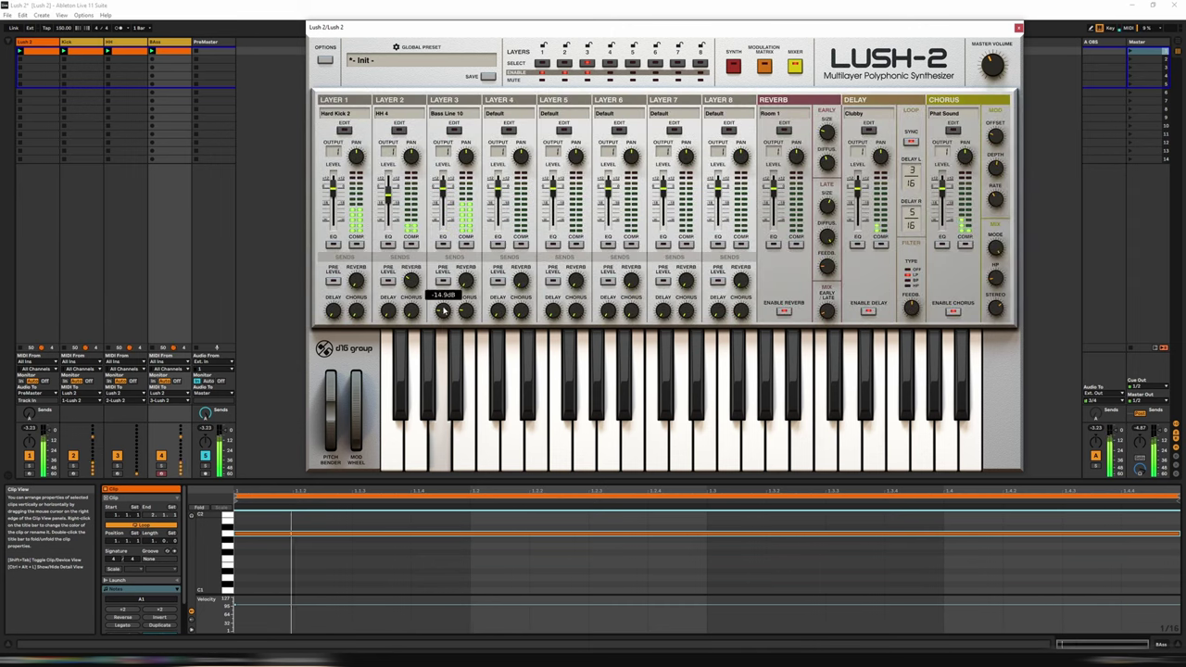
mouse_move(469, 313)
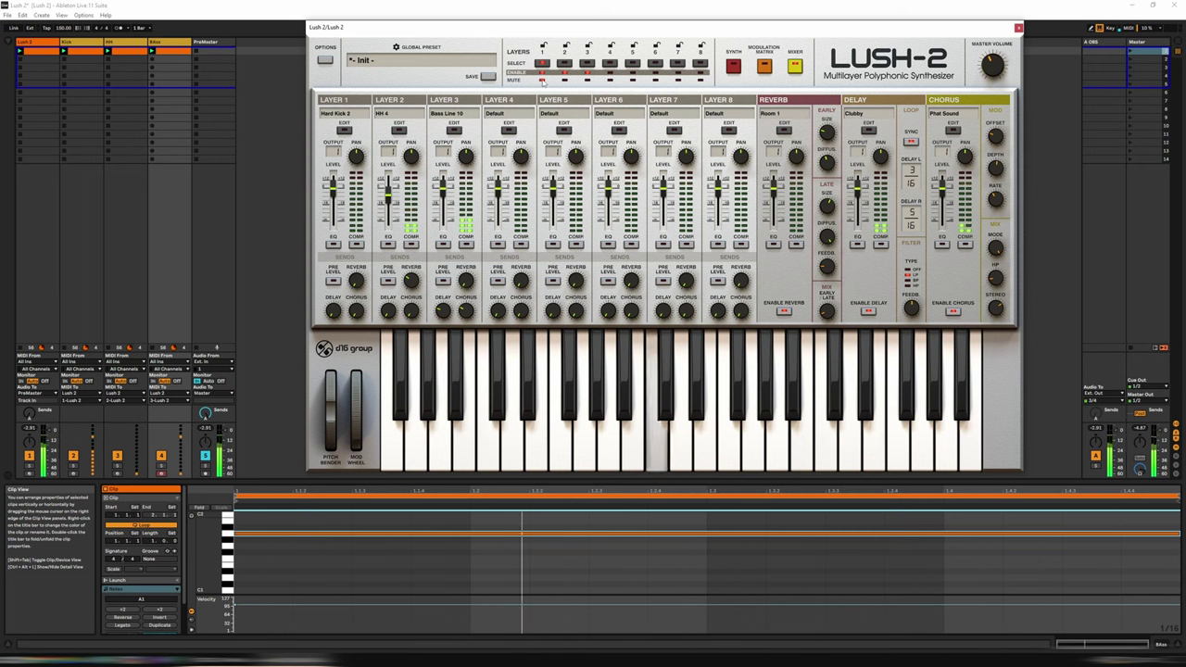
- Show layer 1's synth controls and move the plugin window clear of the transport bar
left_click(542, 63)
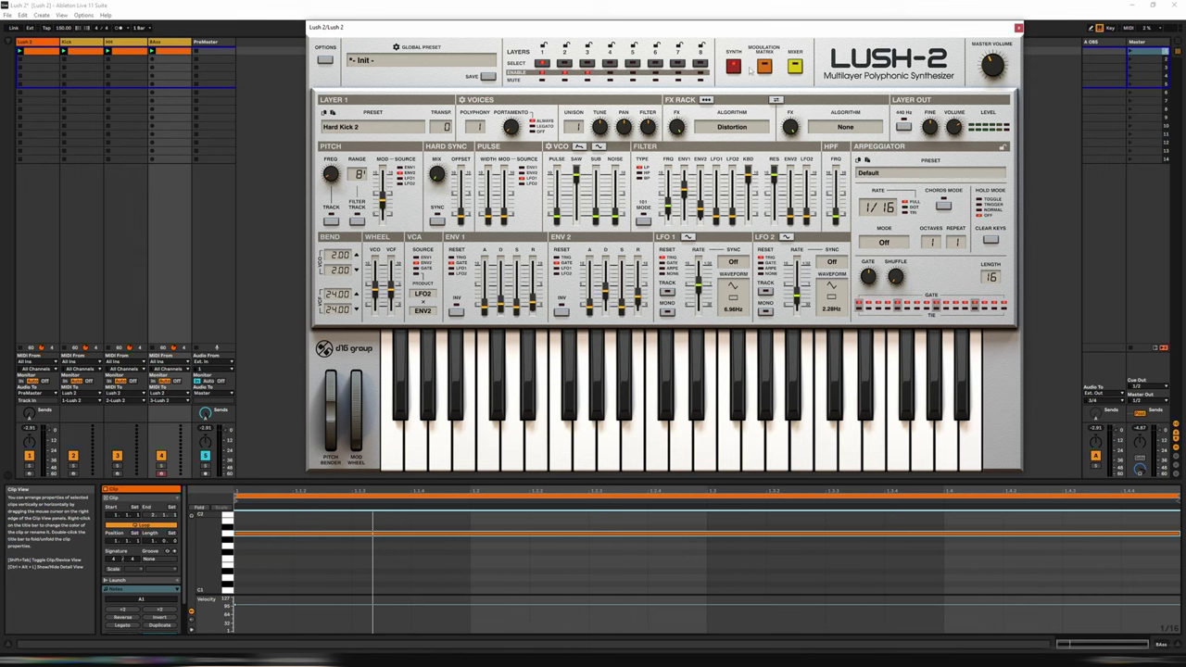
left_click_drag(663, 37, 623, 72)
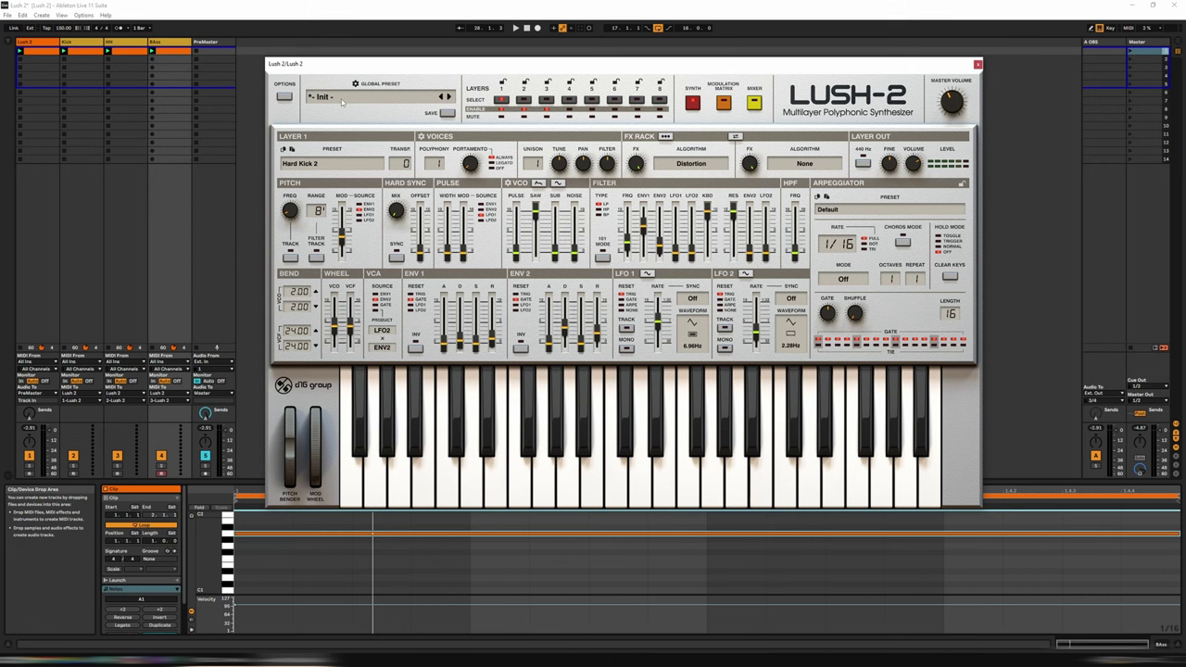
- Look through the global preset list and close it without choosing a preset
left_click(341, 100)
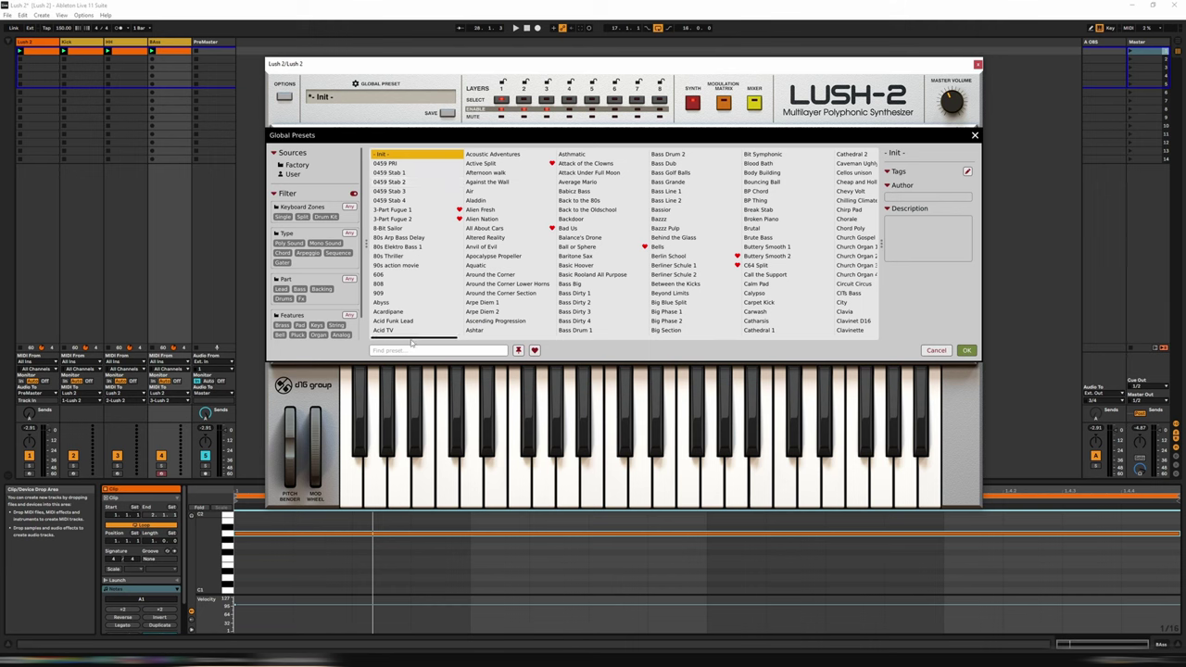
left_click_drag(413, 340, 423, 339)
left_click_drag(488, 339, 415, 341)
left_click(975, 136)
- Remove the Drums filter from layer 1's preset browser and look through the full list of layer presets
left_click(315, 166)
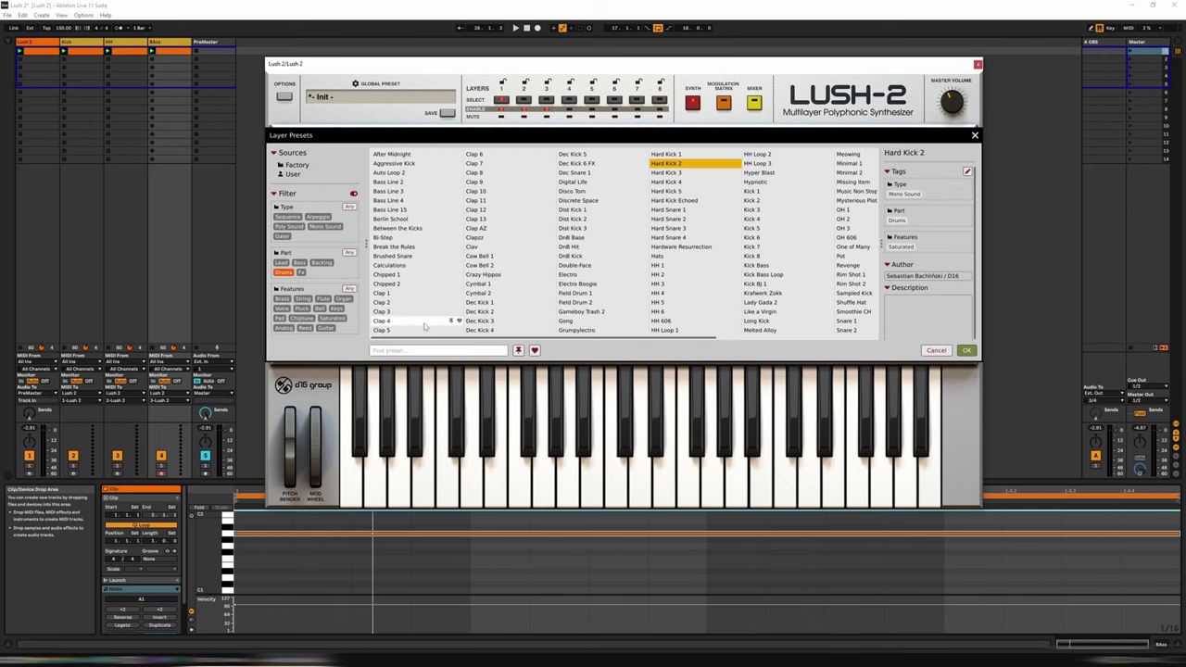
left_click(282, 272)
left_click_drag(548, 339, 385, 351)
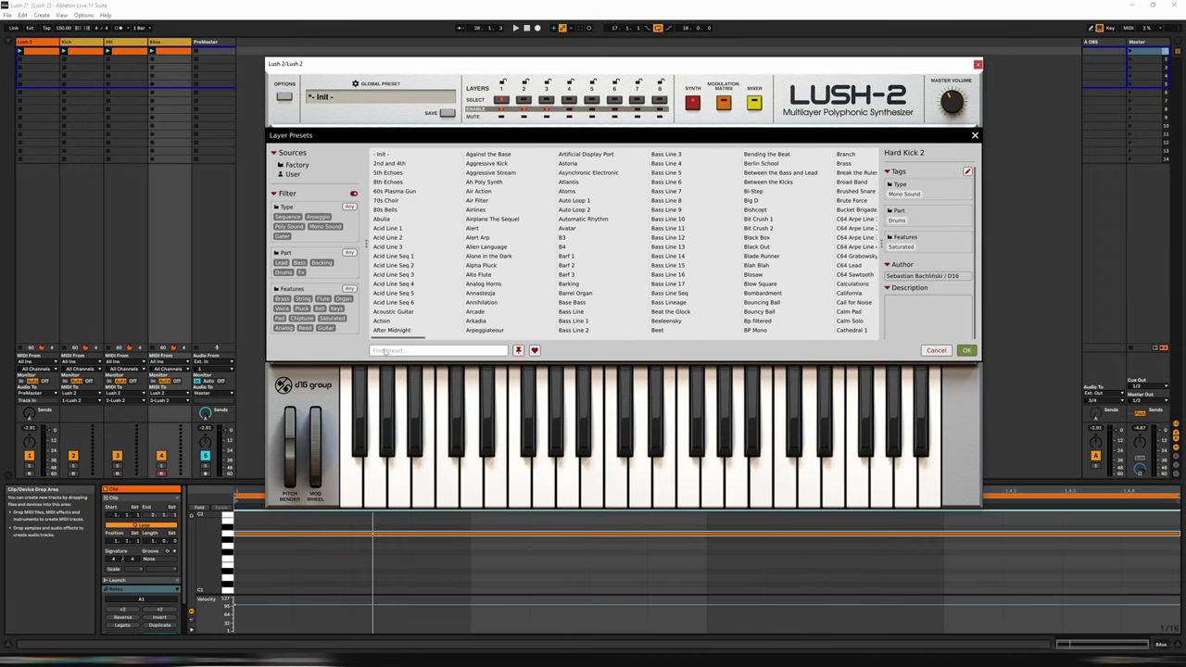
left_click(975, 135)
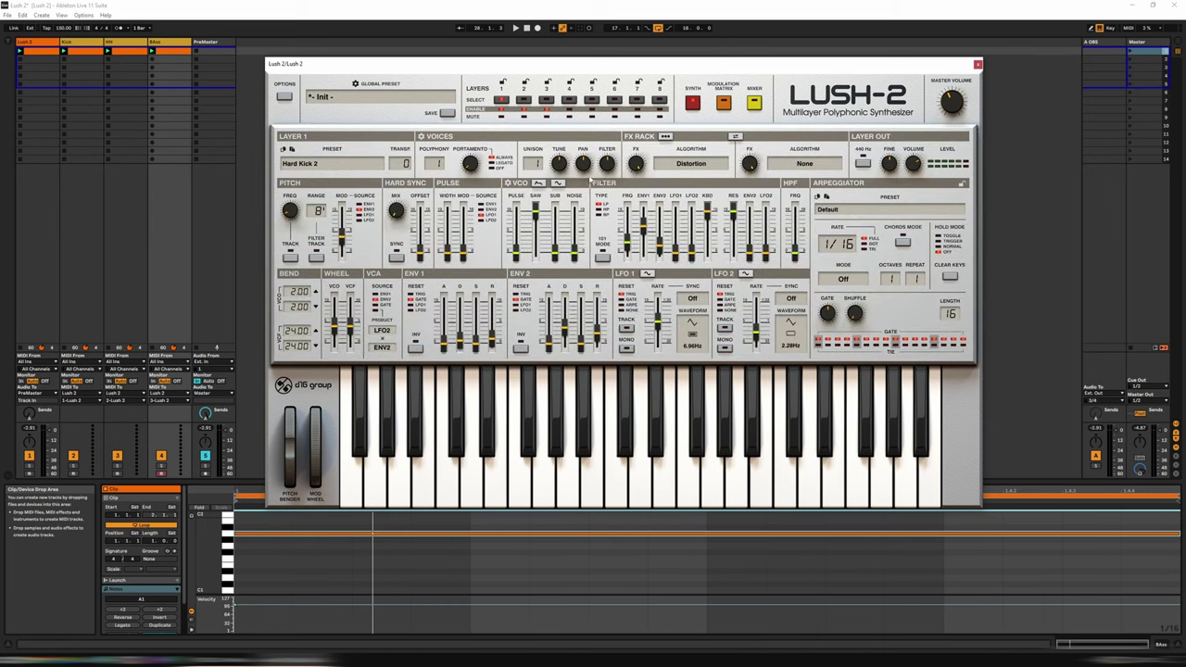
- Load the global preset 3-Part Fugue 1 and toggle layer 3's mute to compare its layers
left_click(347, 99)
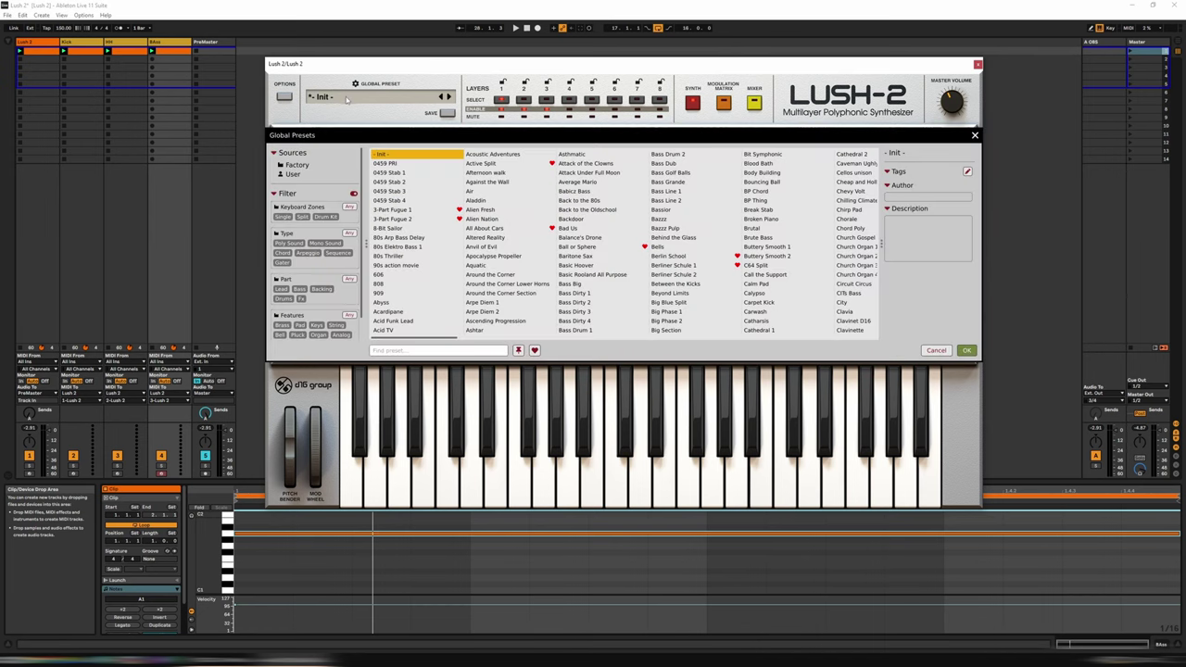
left_click(428, 170)
left_click(408, 211)
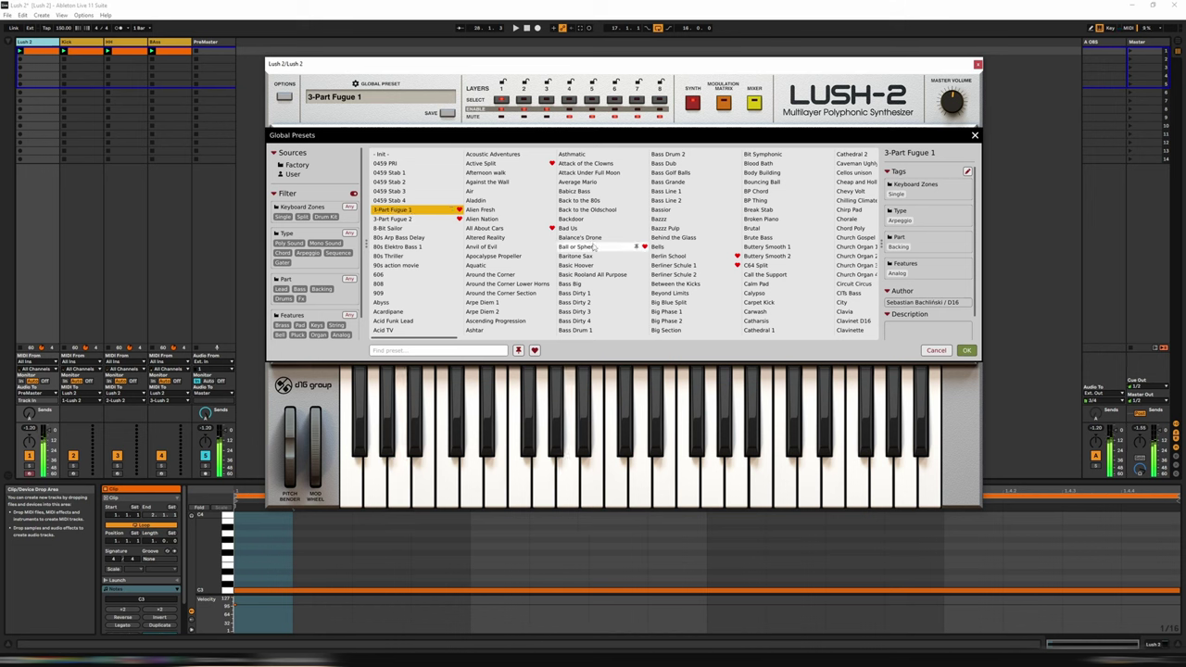
left_click(546, 115)
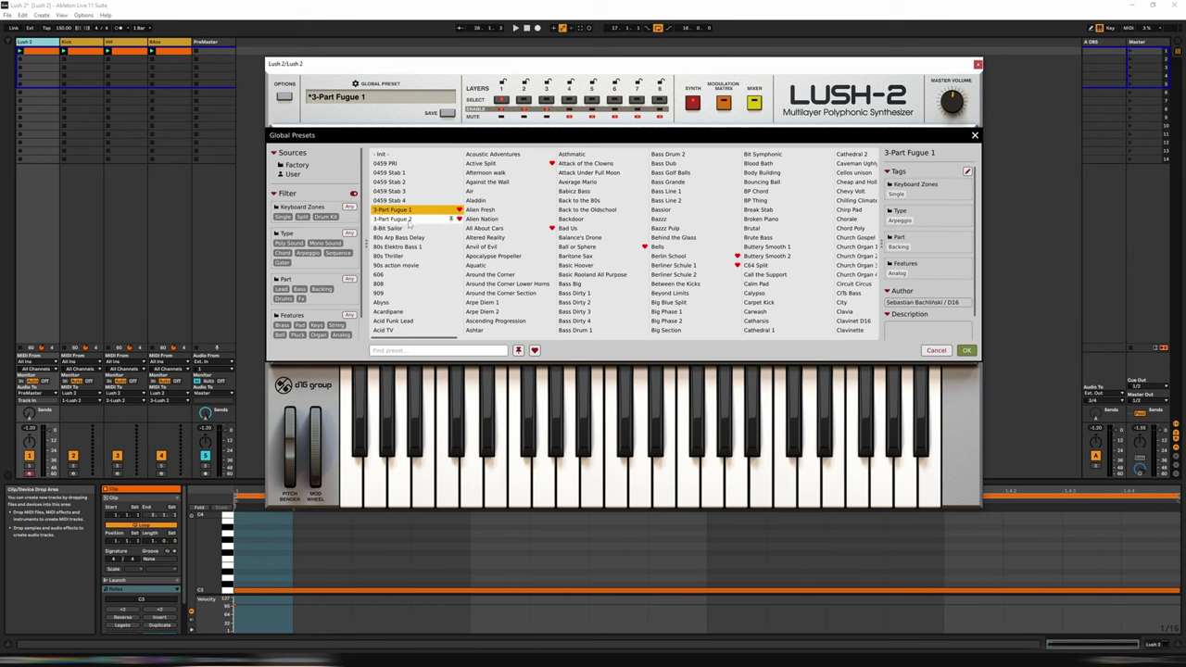
- Audition the global presets 3-Part Fugue 2 and Active Split
left_click(393, 219)
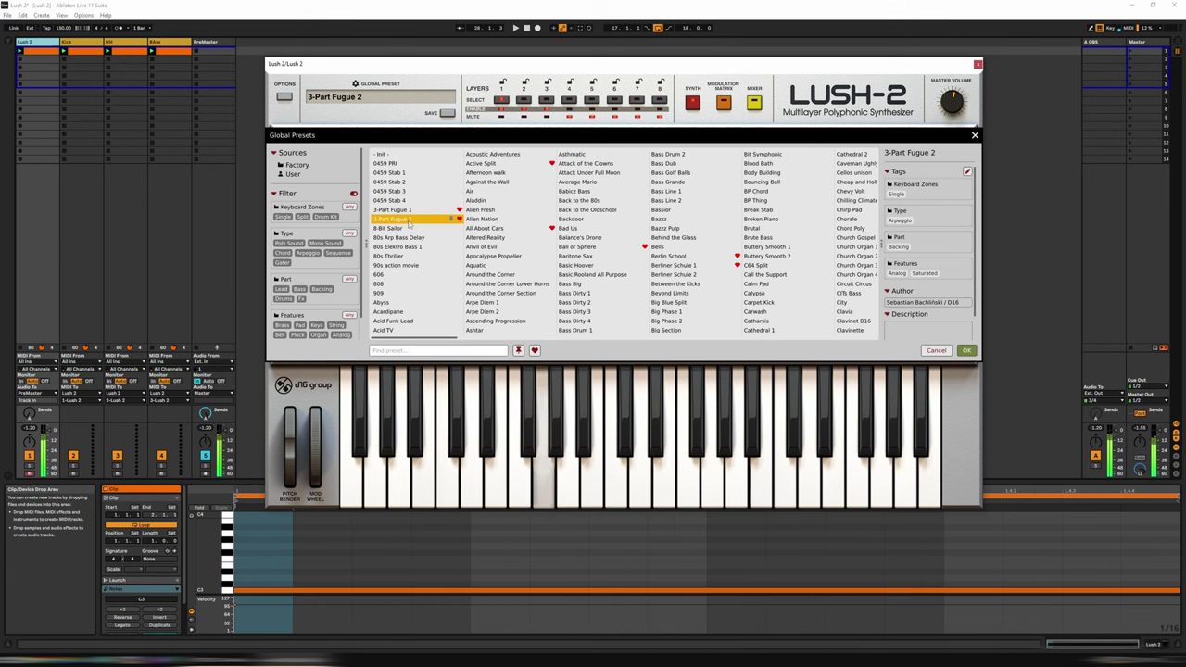
left_click(501, 167)
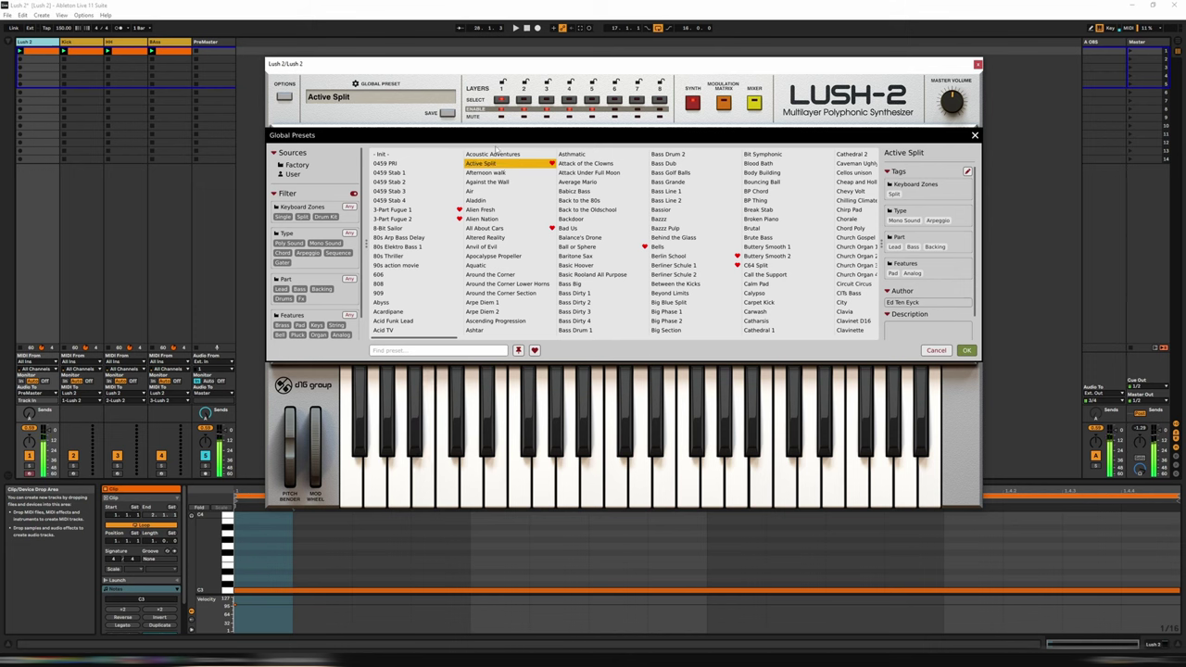
- Audition the global presets All About Cars, Ball or Sphere, Berlin School and Berliner Schule 1
left_click(500, 229)
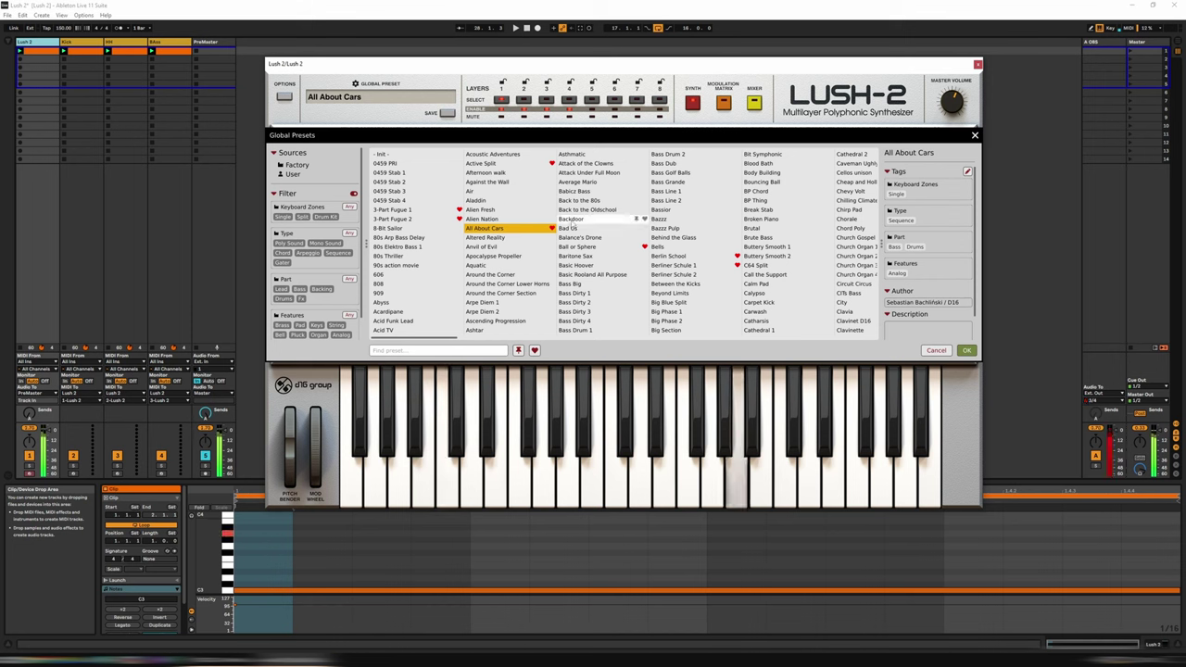
left_click(591, 247)
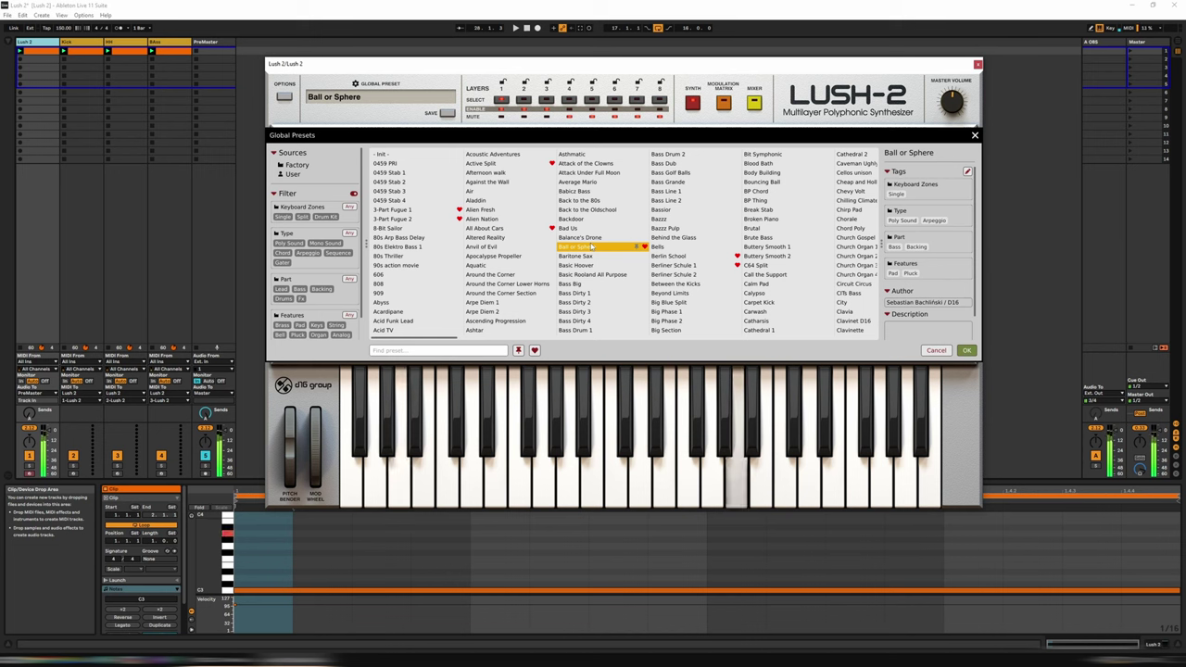
left_click(671, 256)
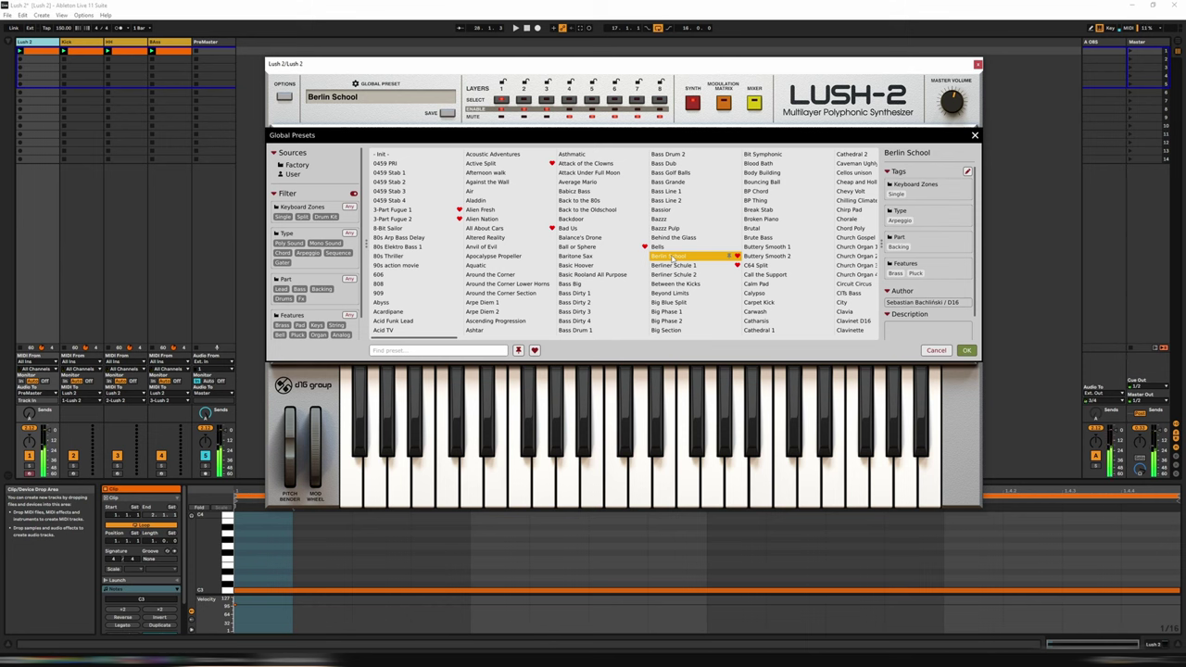
left_click(675, 266)
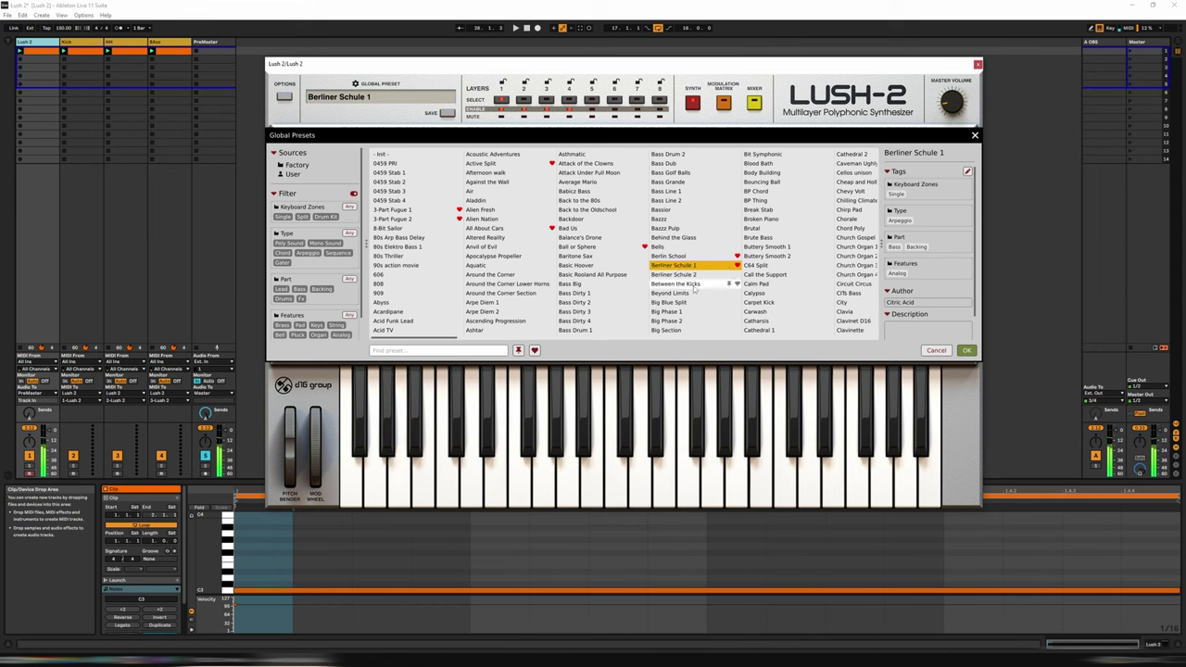
- Audition the global presets Chirp Pad, Conditionnel and Corpses
scroll(470, 314, "down", 4)
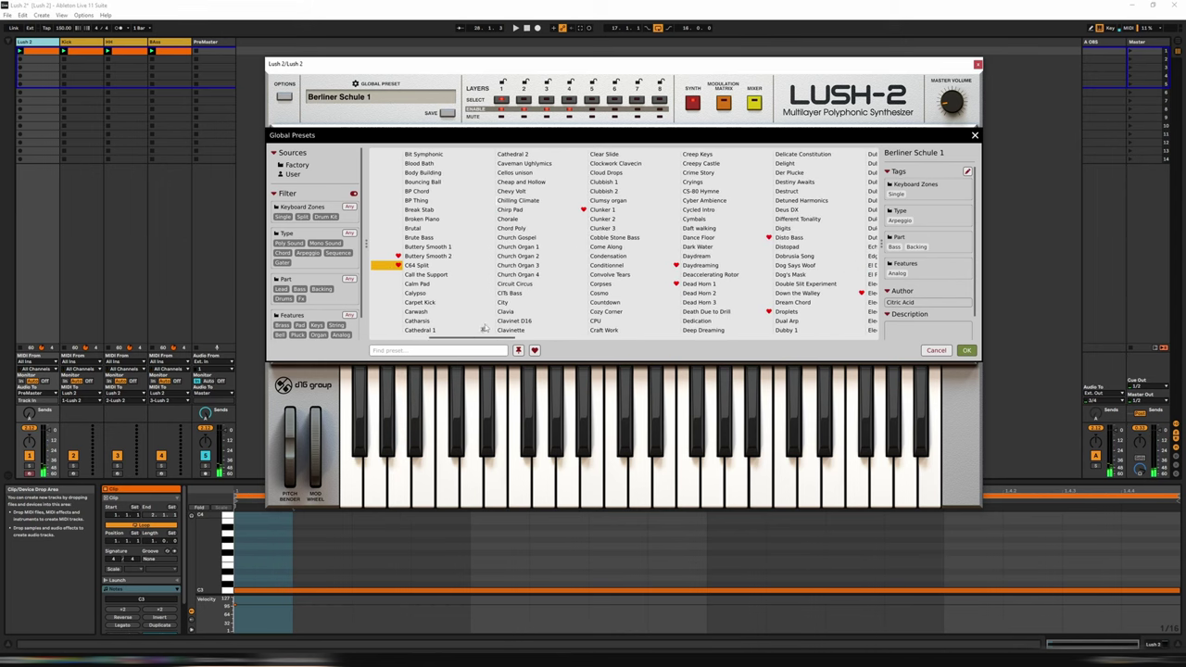
left_click(537, 211)
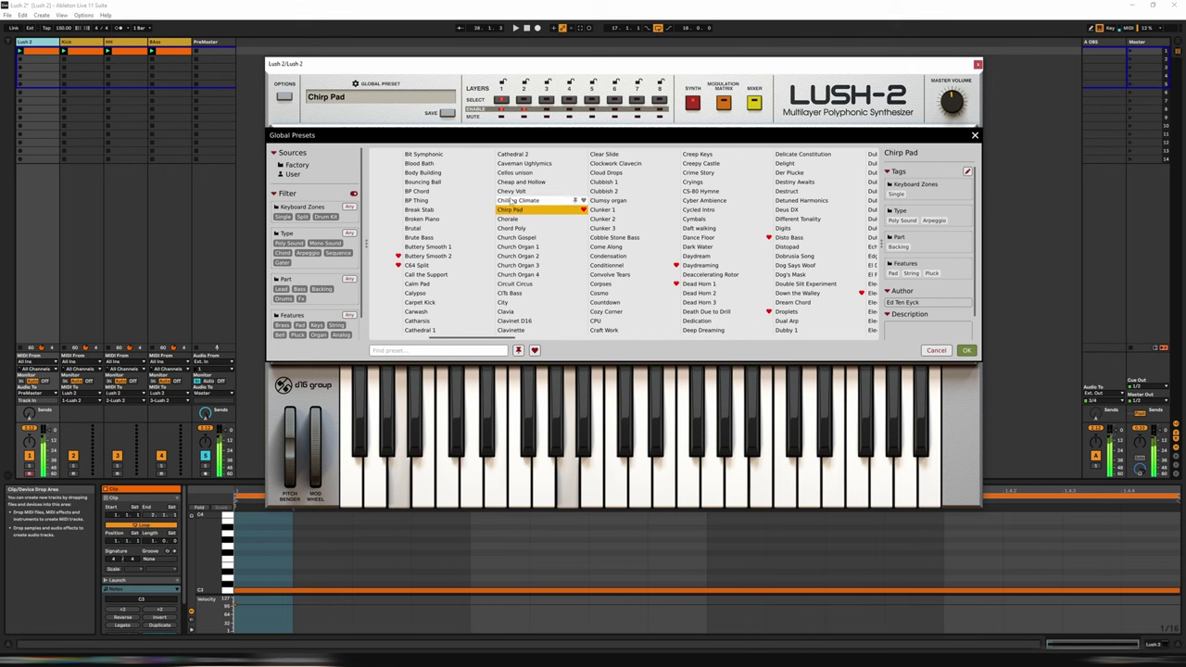
left_click(623, 266)
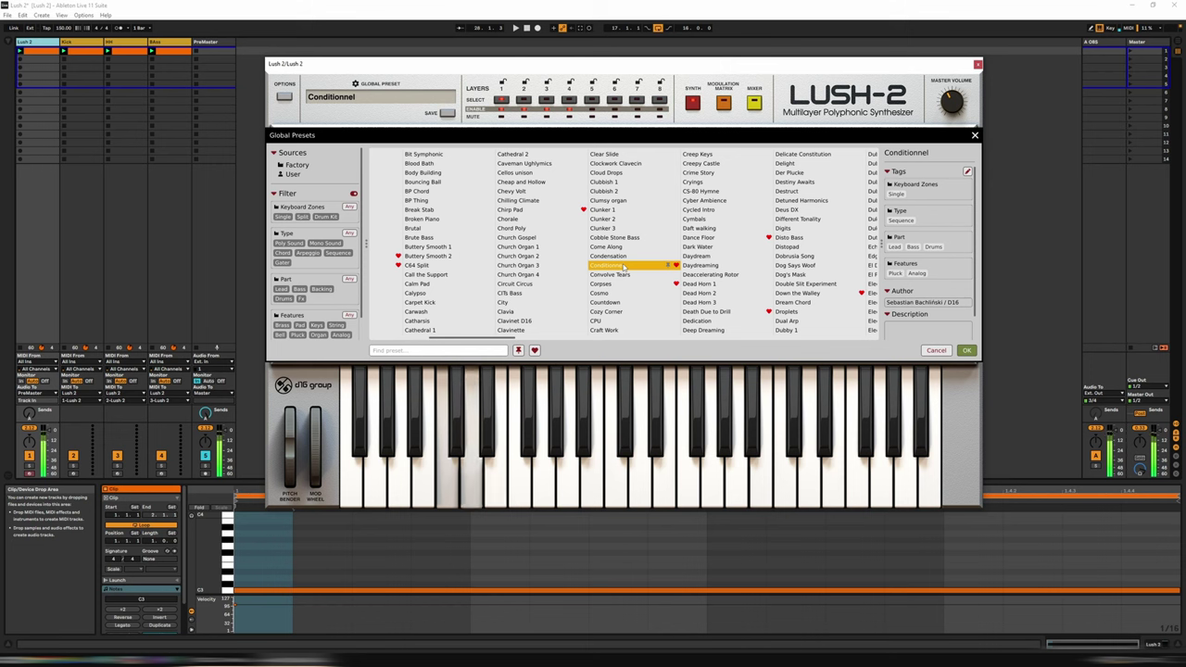
left_click(618, 286)
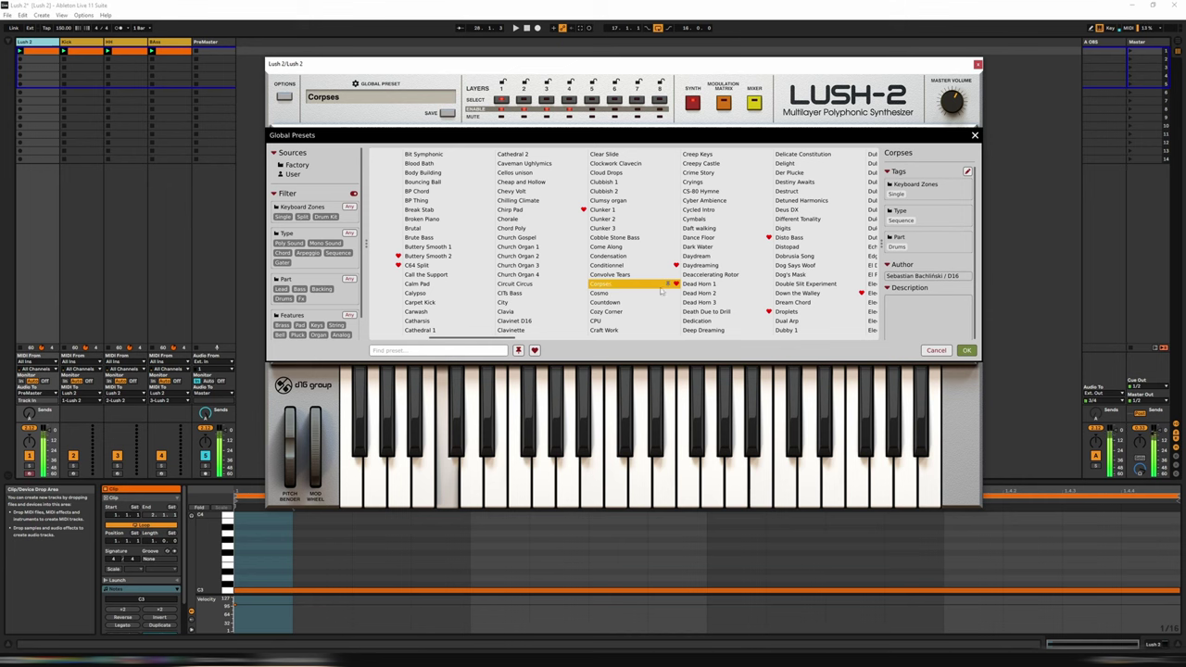
- Load the global preset Dance Floor and toggle layer 1's mute to compare its layers
left_click(714, 239)
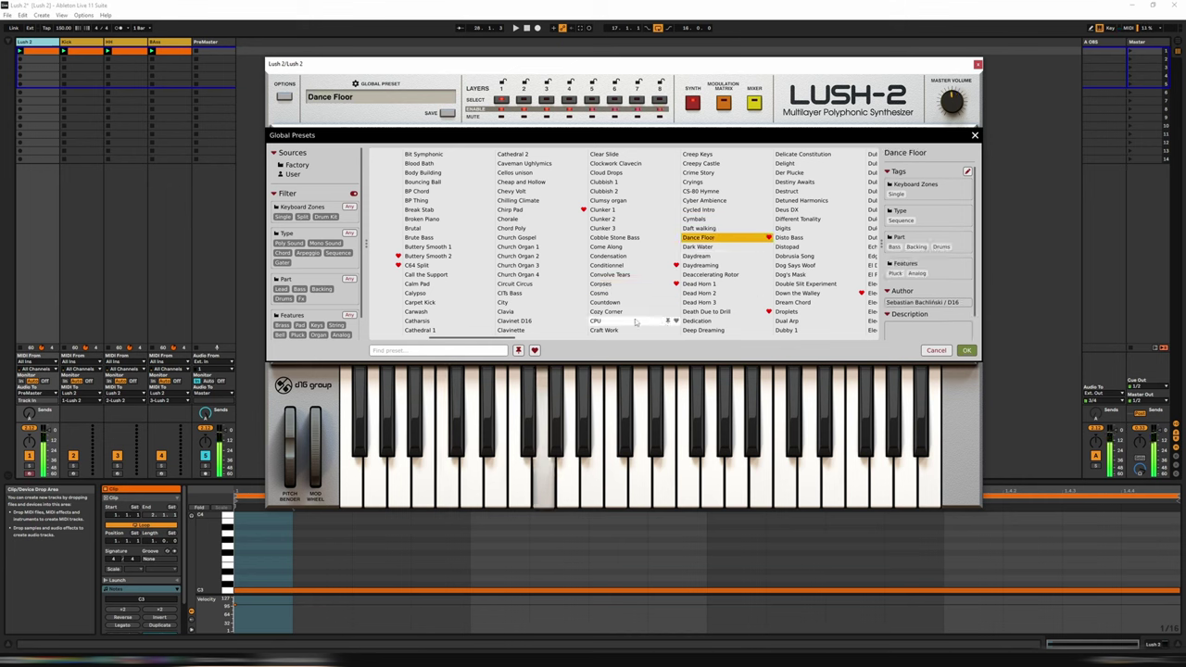
scroll(515, 343, "down", 3)
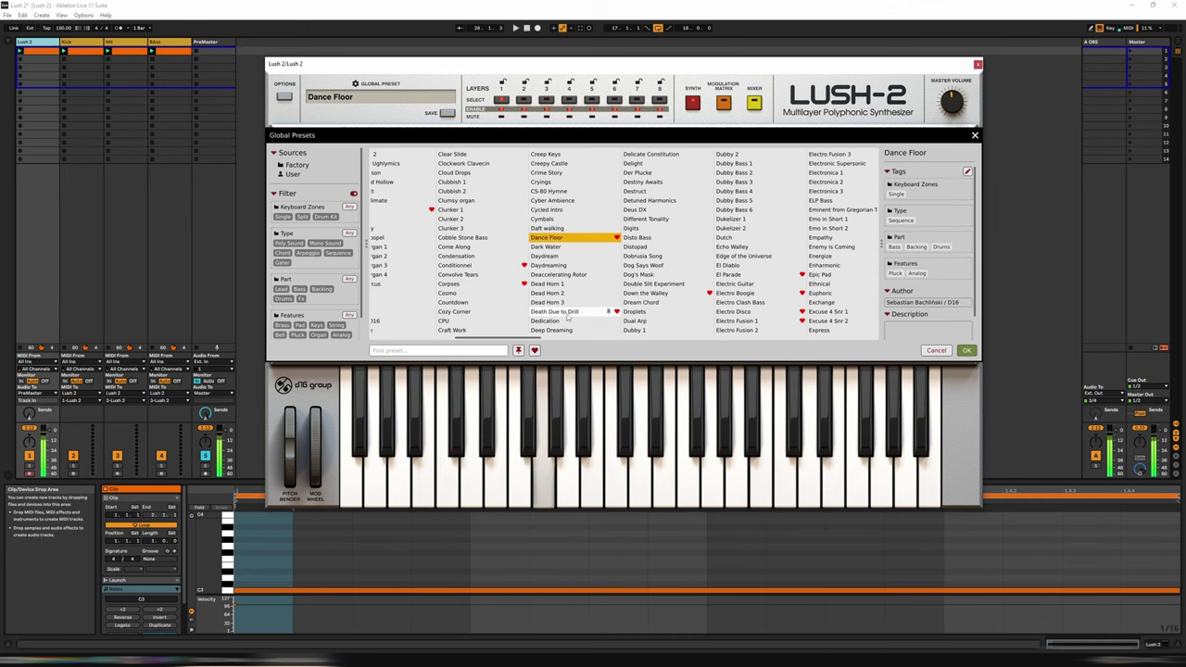
left_click(503, 116)
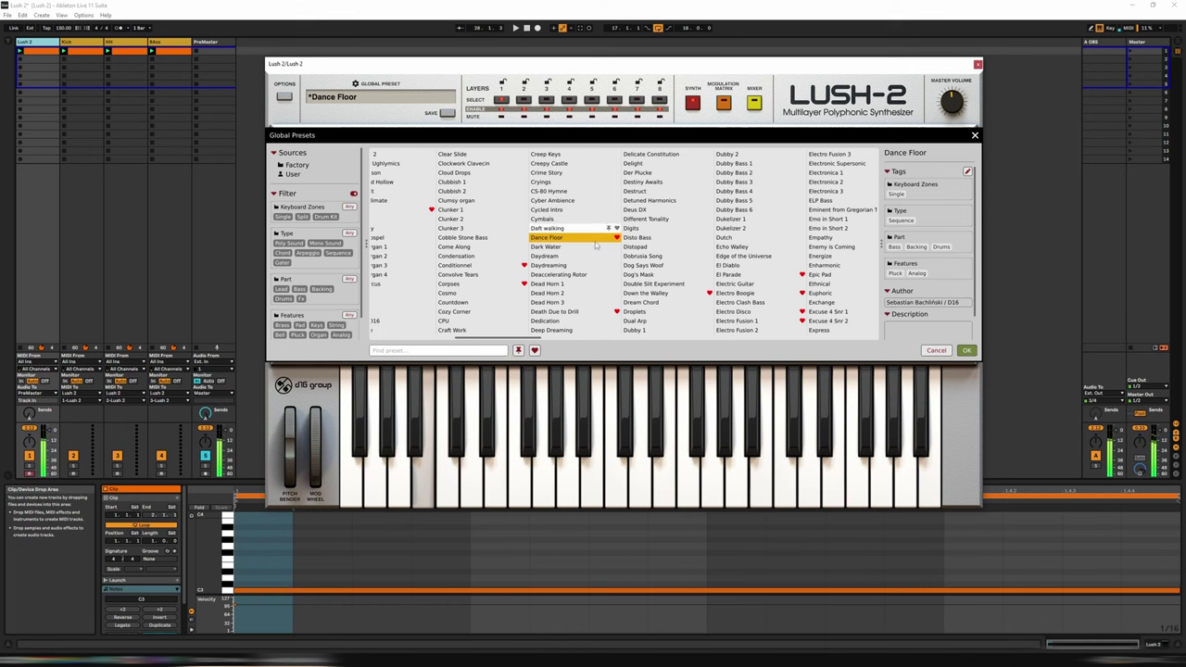
- Audition the global presets Death Due to Drill, Down the Walley, El Parade and Electric Guitar
left_click(554, 311)
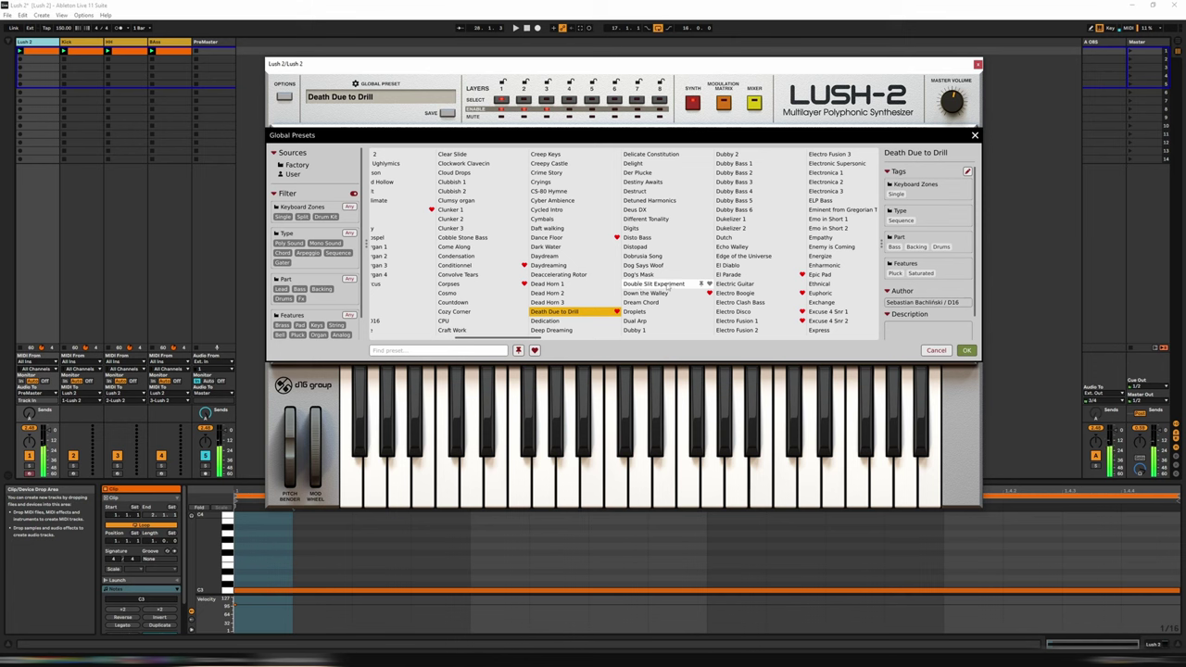
left_click(669, 294)
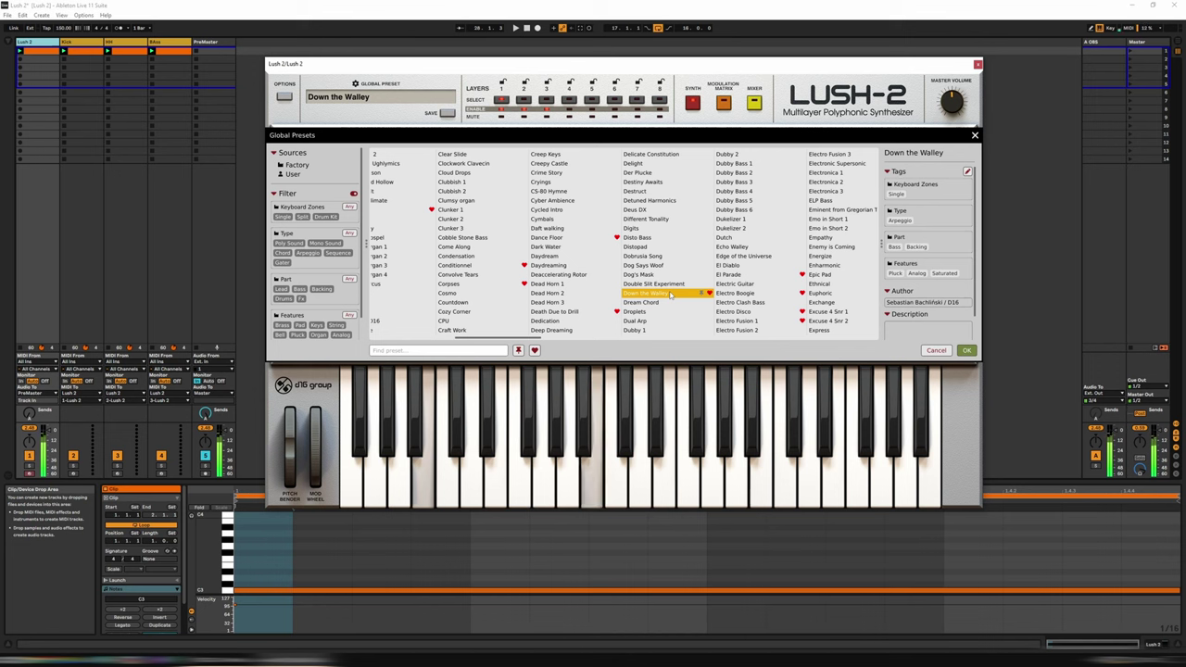
left_click(741, 275)
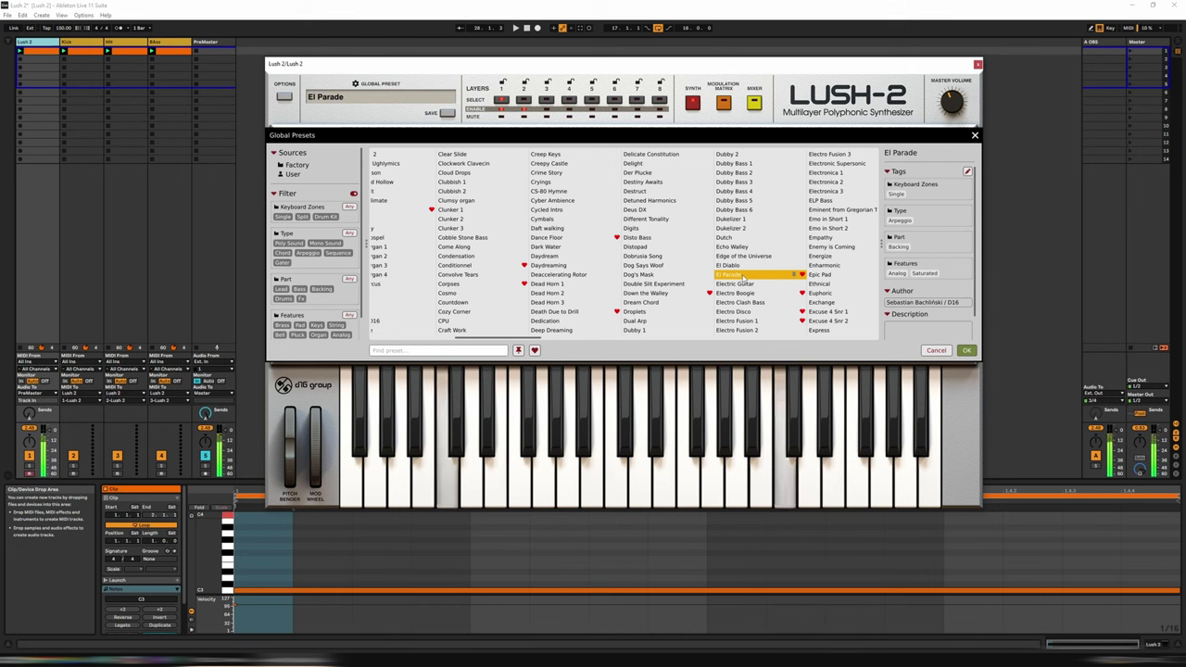
left_click(745, 283)
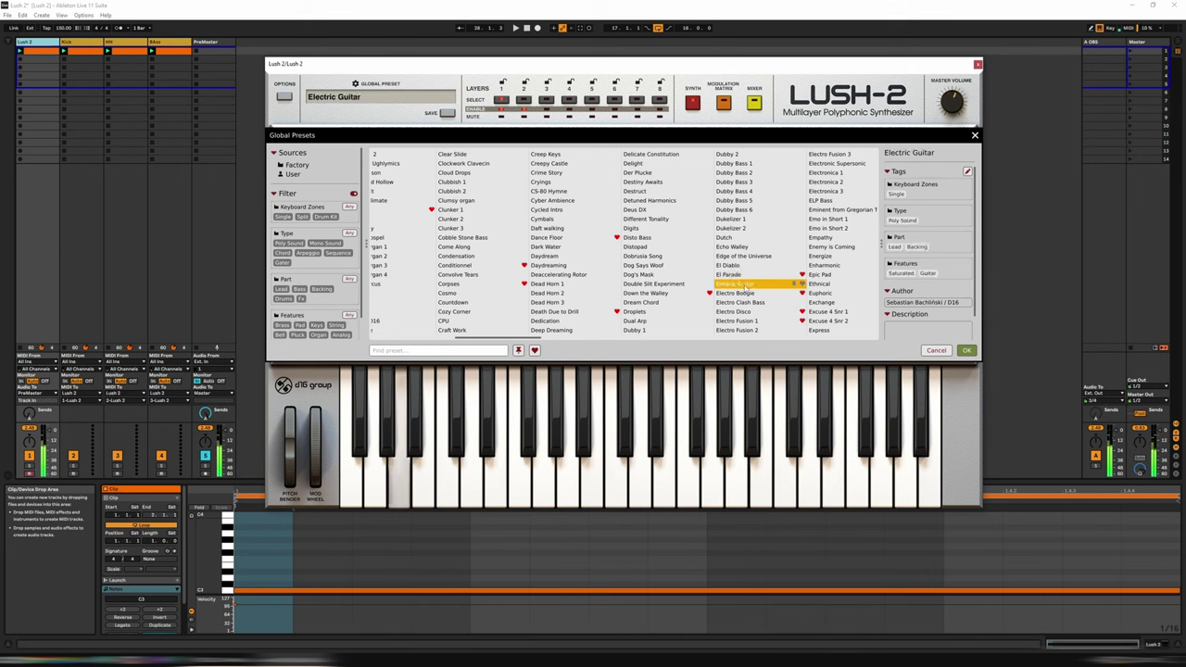
- Audition the global presets Electro Boogie, Electro Disco and Electro Fusion 1
left_click(749, 293)
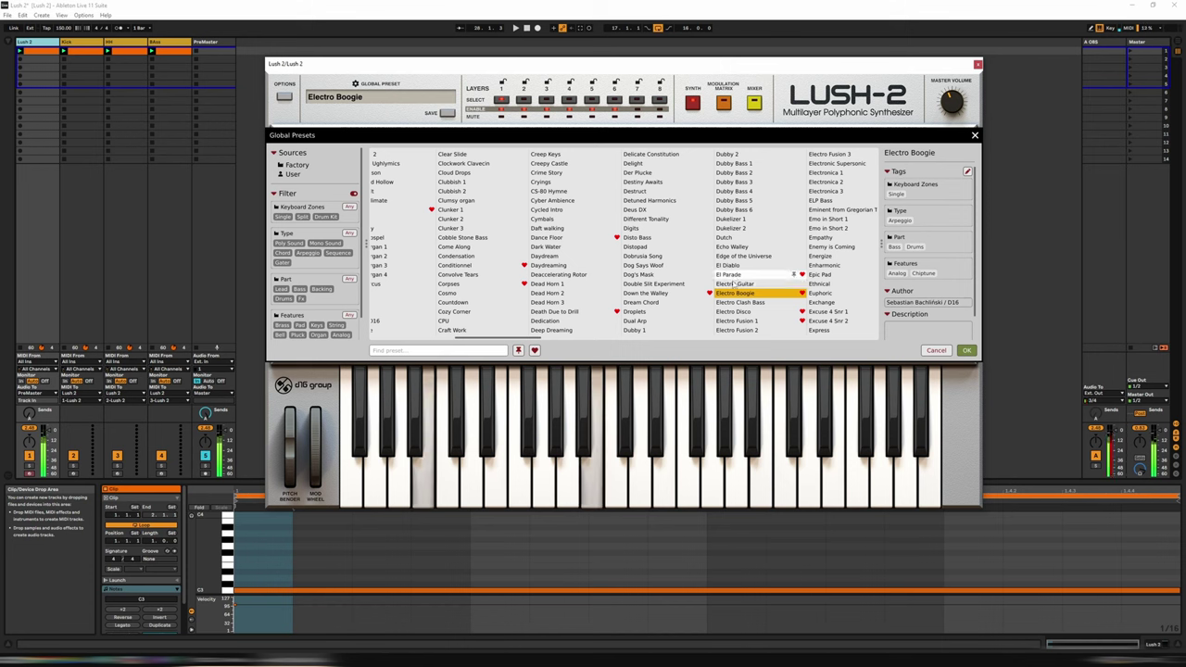
left_click(733, 311)
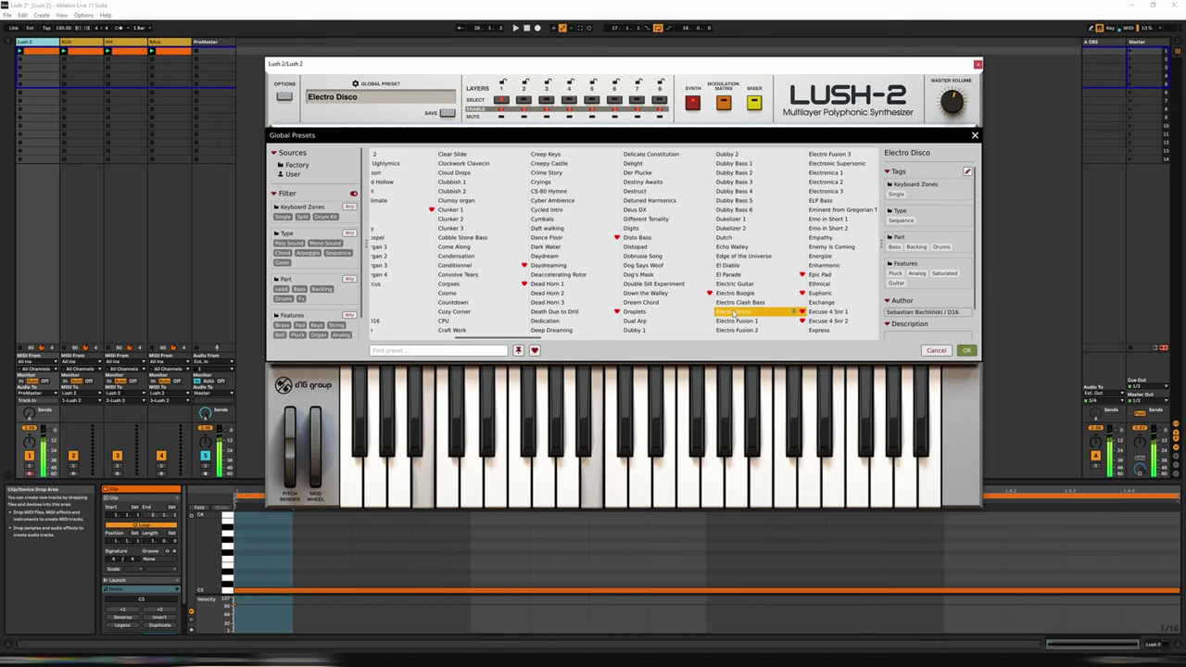
left_click(737, 321)
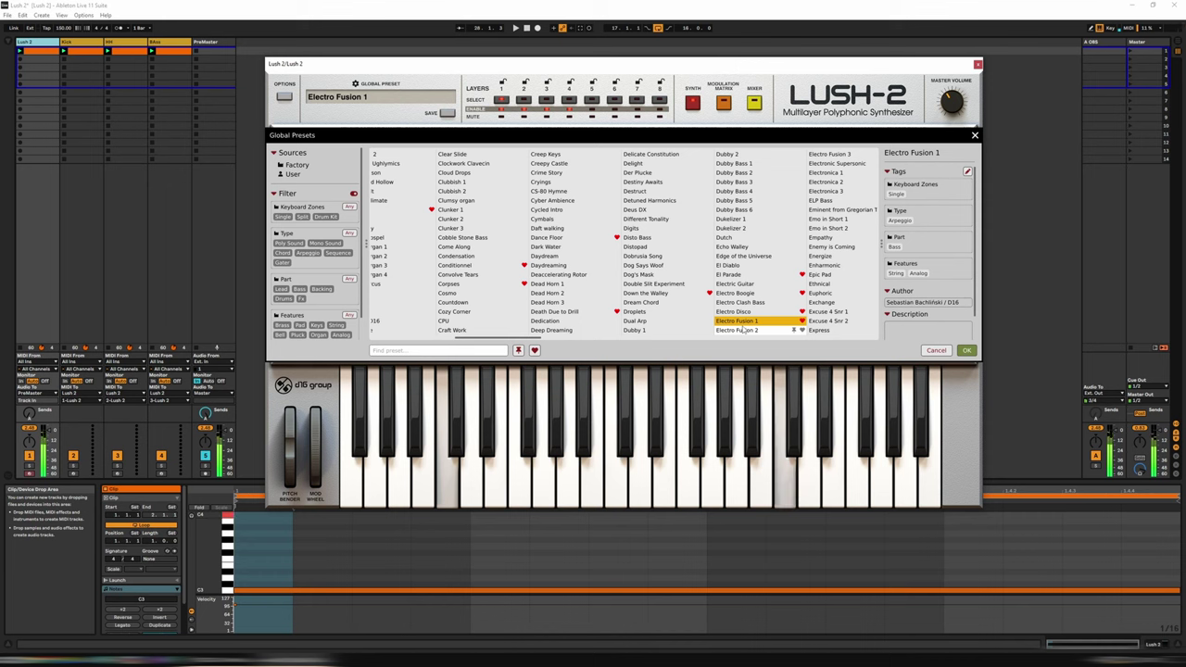
- Audition the global presets Enharmonic, Fatty One and Fizz Groove
scroll(555, 269, "right", 3)
left_click(524, 269)
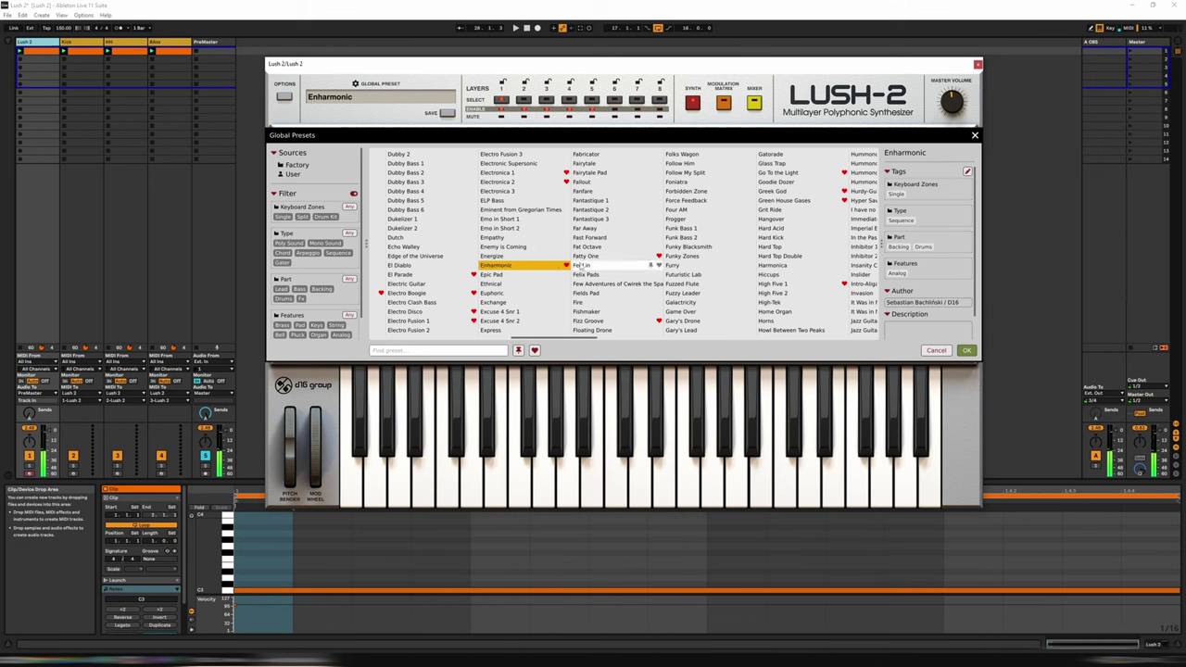
left_click(619, 257)
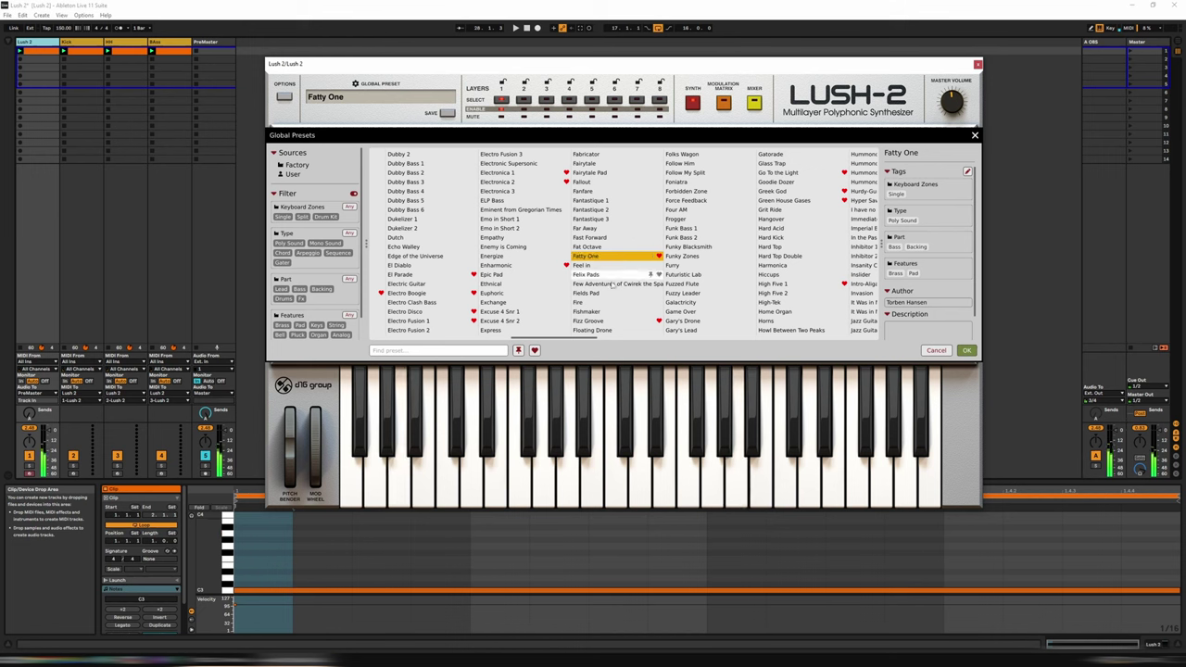
left_click(607, 321)
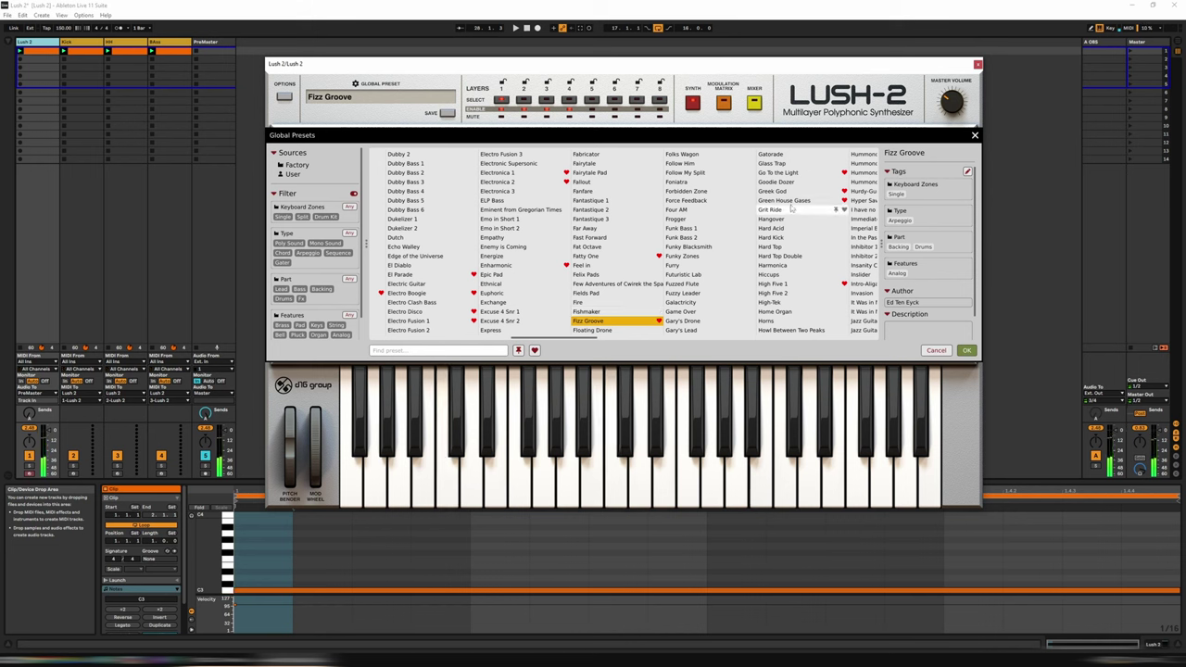
- Audition the global presets Go To the Light, Greek God and Green House Gases
left_click(789, 173)
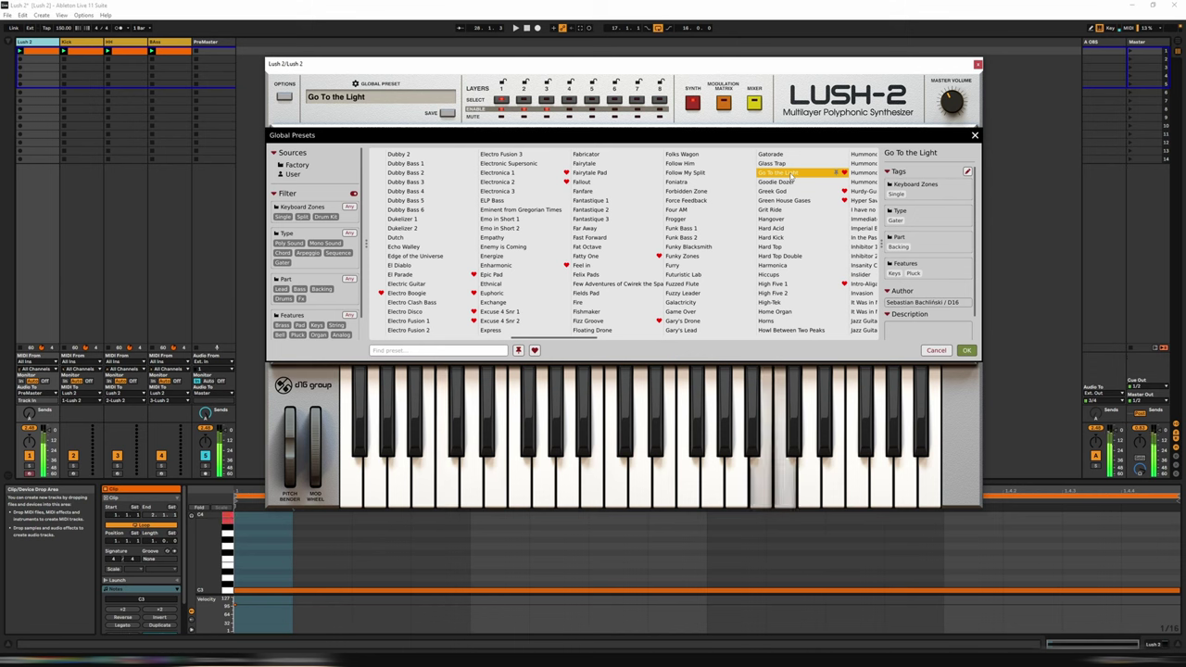
left_click(790, 191)
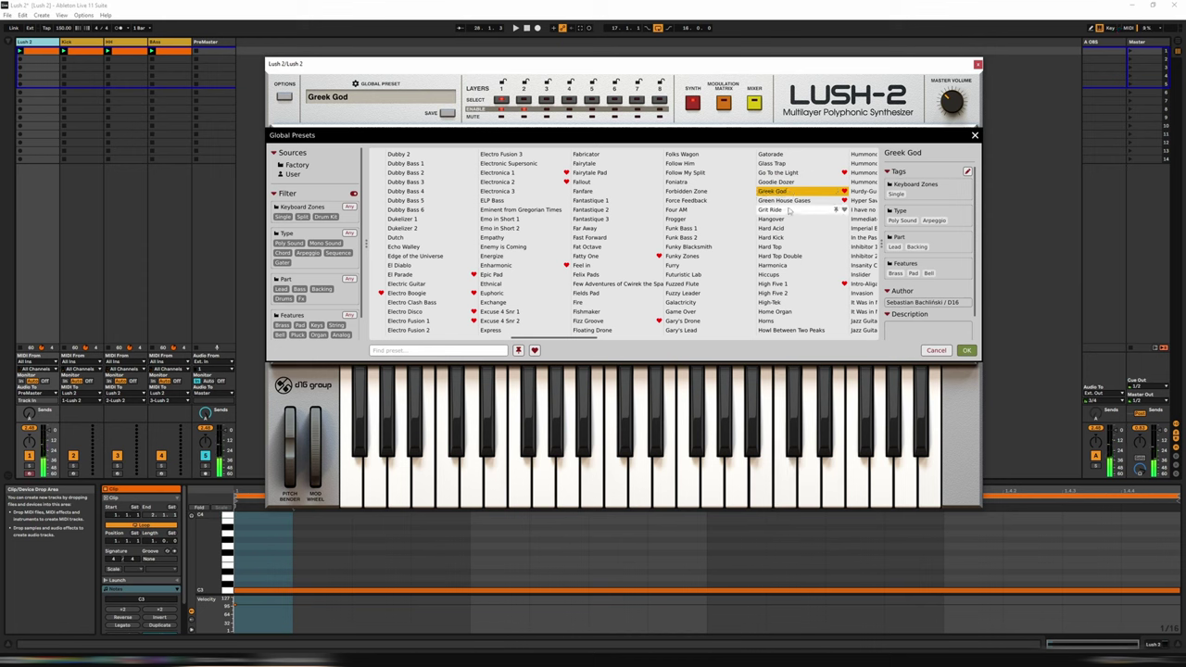
left_click(788, 200)
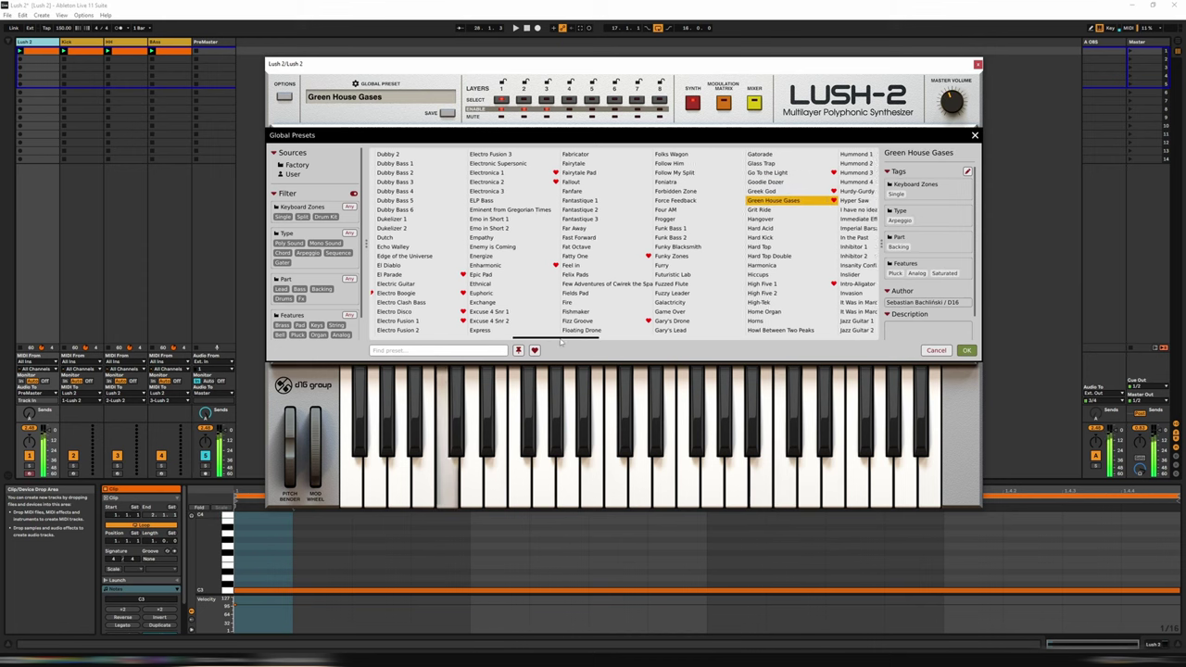
- Audition the global presets High Five 2, High Five 1, Jolly Fellow and Lajf
left_click_drag(562, 340, 607, 341)
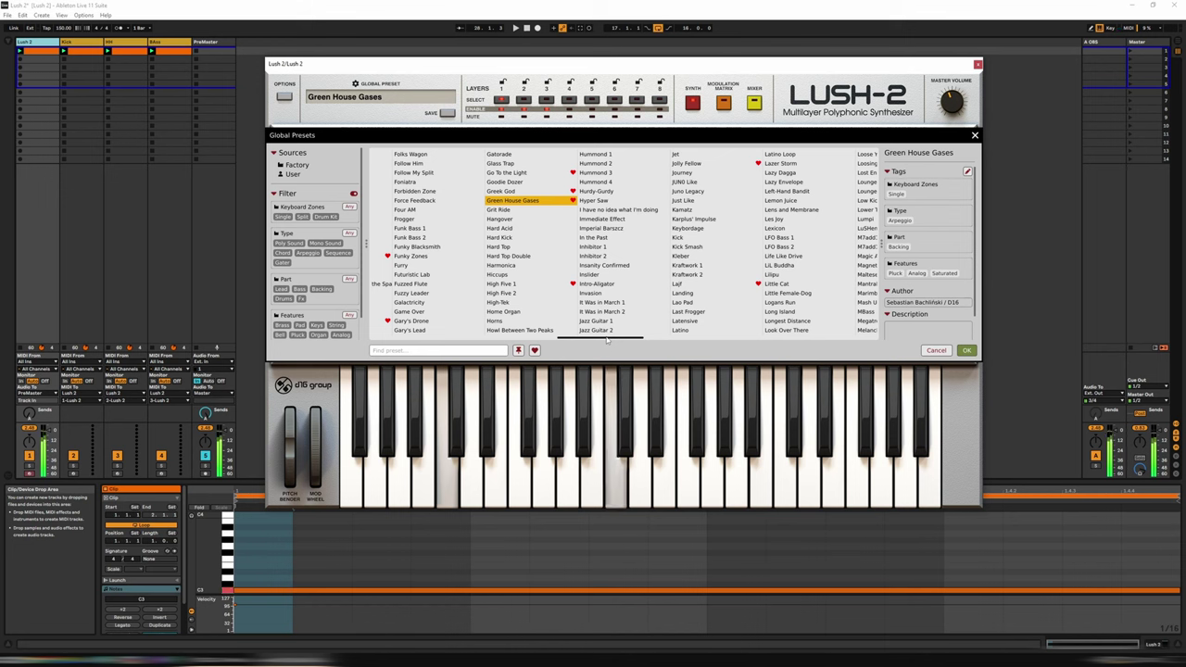
left_click(528, 294)
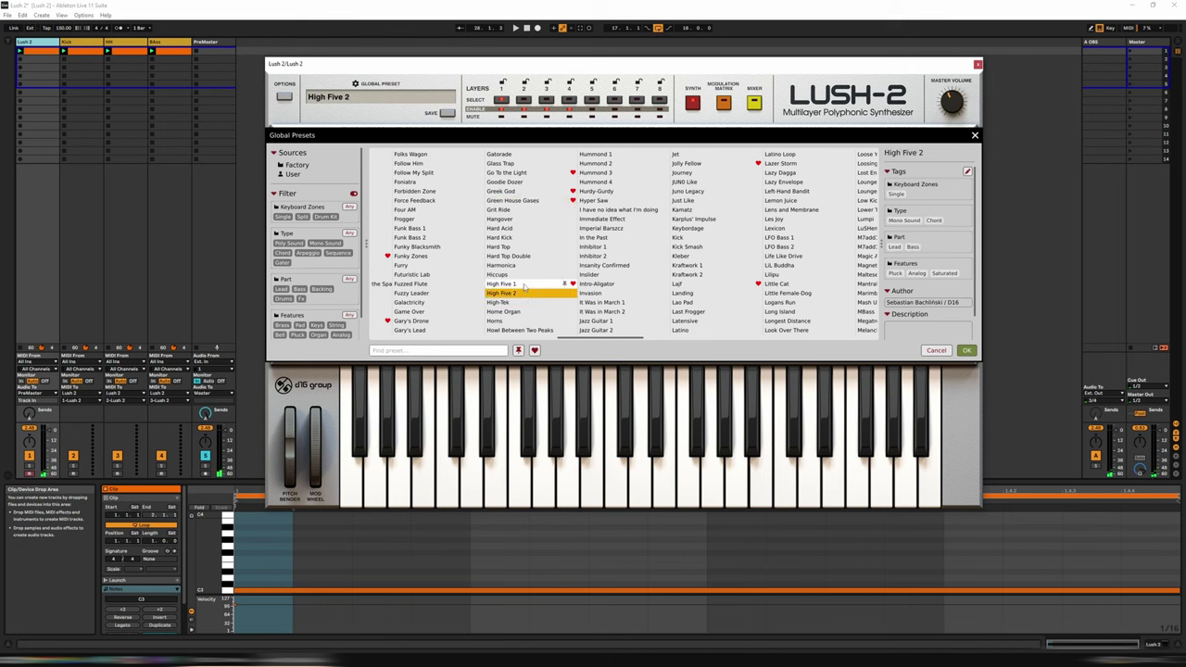
left_click(524, 286)
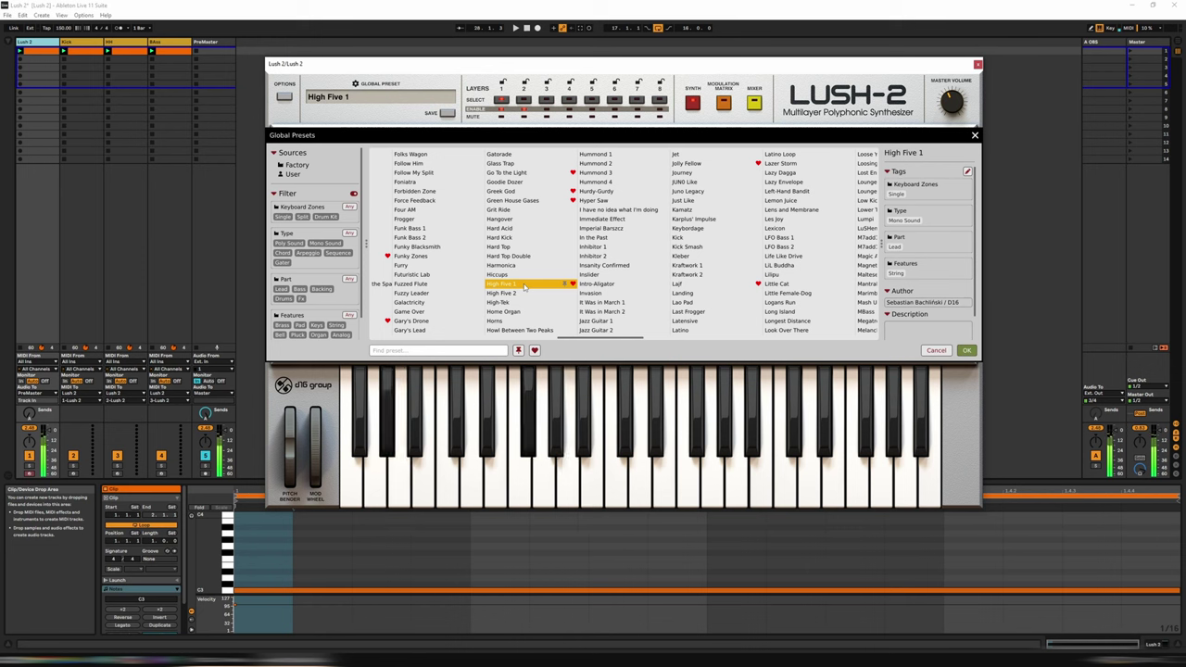
left_click(704, 163)
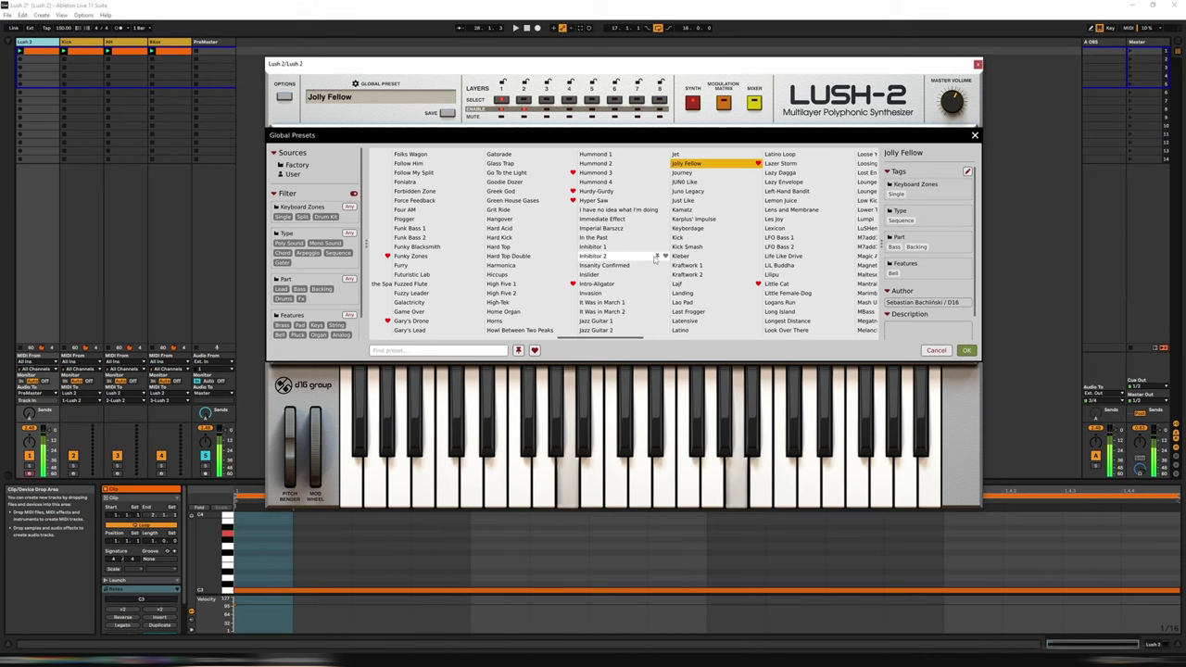
left_click(690, 285)
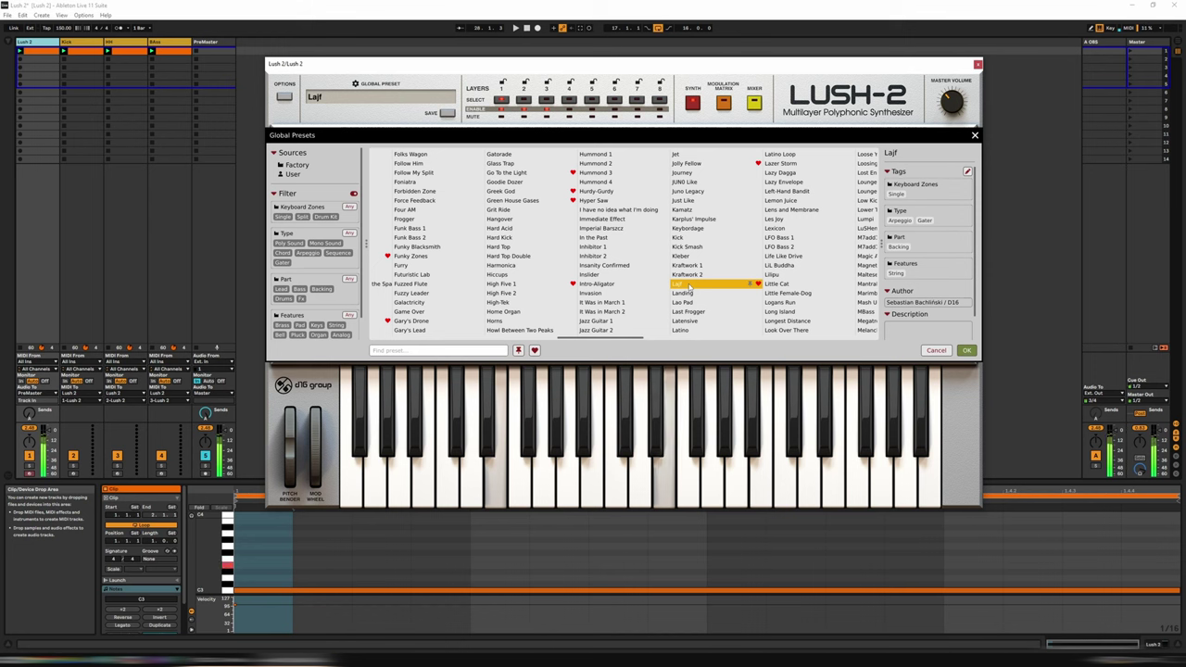
- Audition the global presets Magnetic Field 4, Minimal and Moving
scroll(593, 278, "down", 4)
left_click(536, 268)
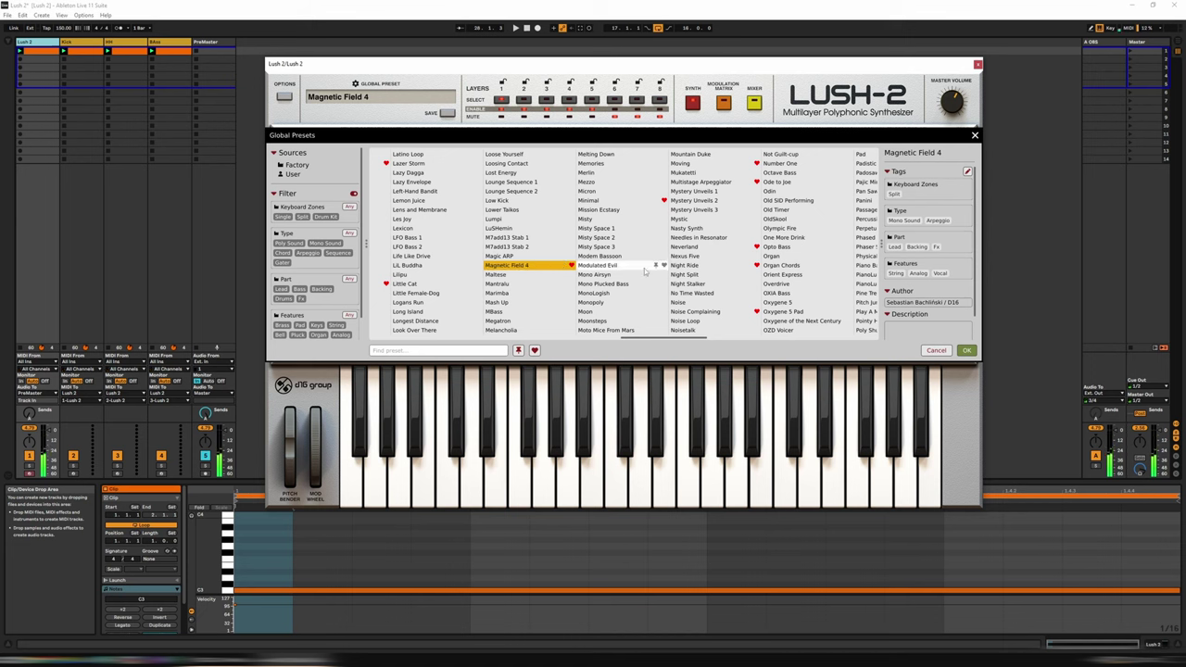
left_click(604, 201)
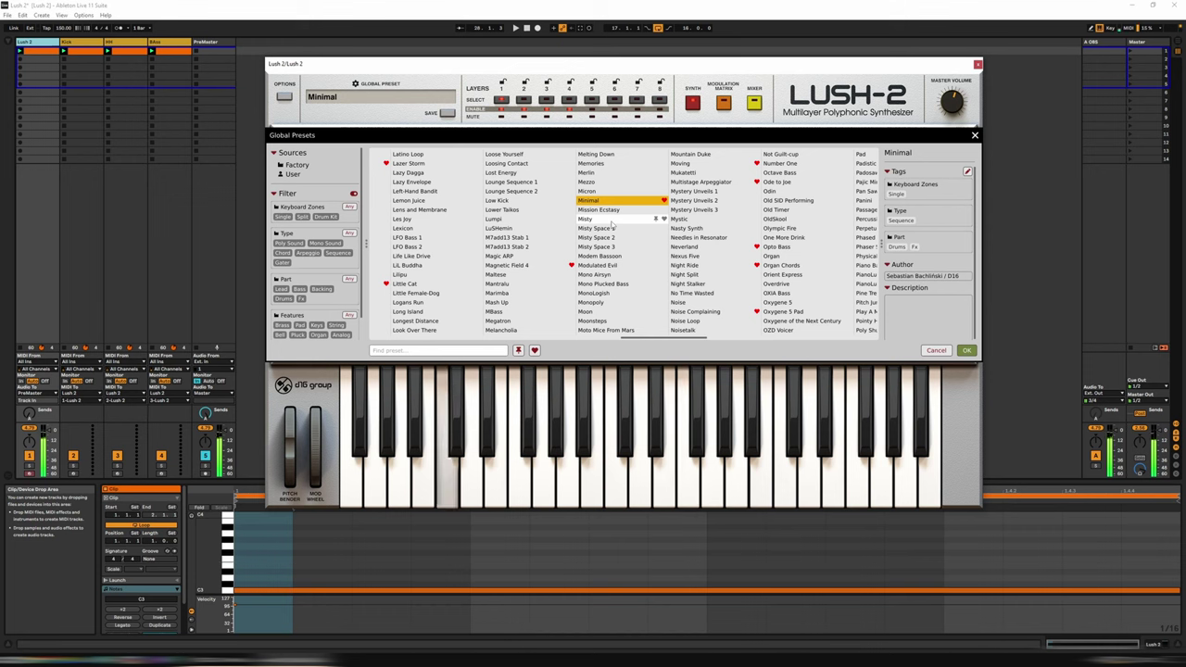
left_click(681, 163)
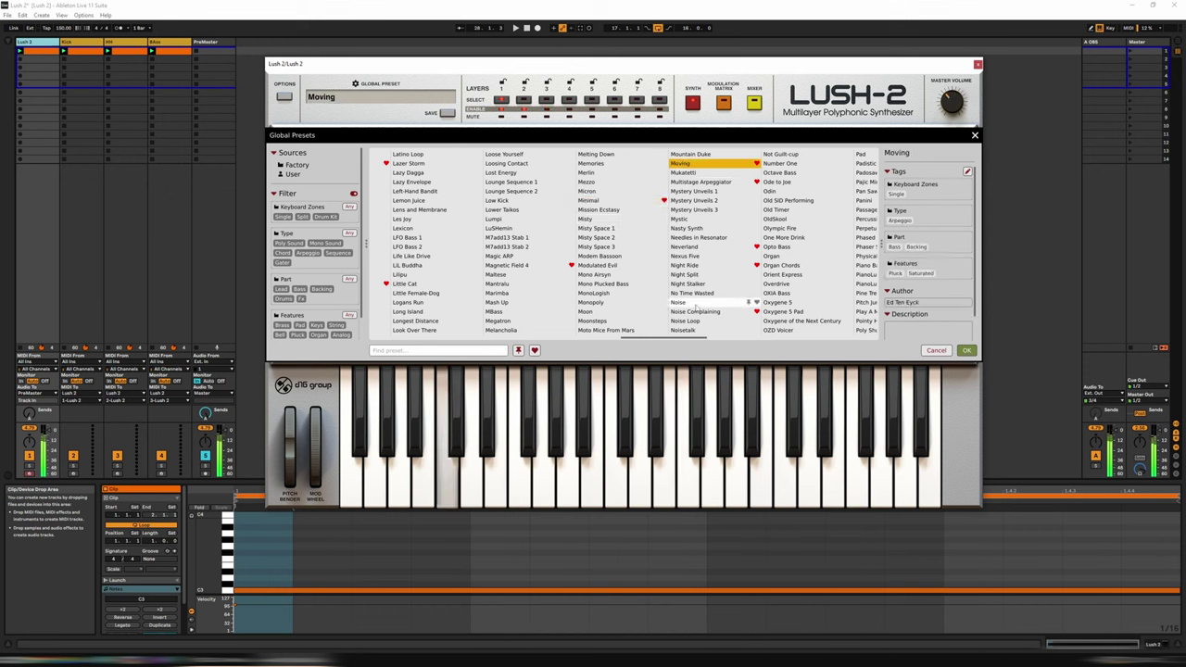
- Audition the global presets Multistage Arpeggiator, Neverland and Night Ride
left_click_drag(676, 339, 717, 339)
left_click(463, 181)
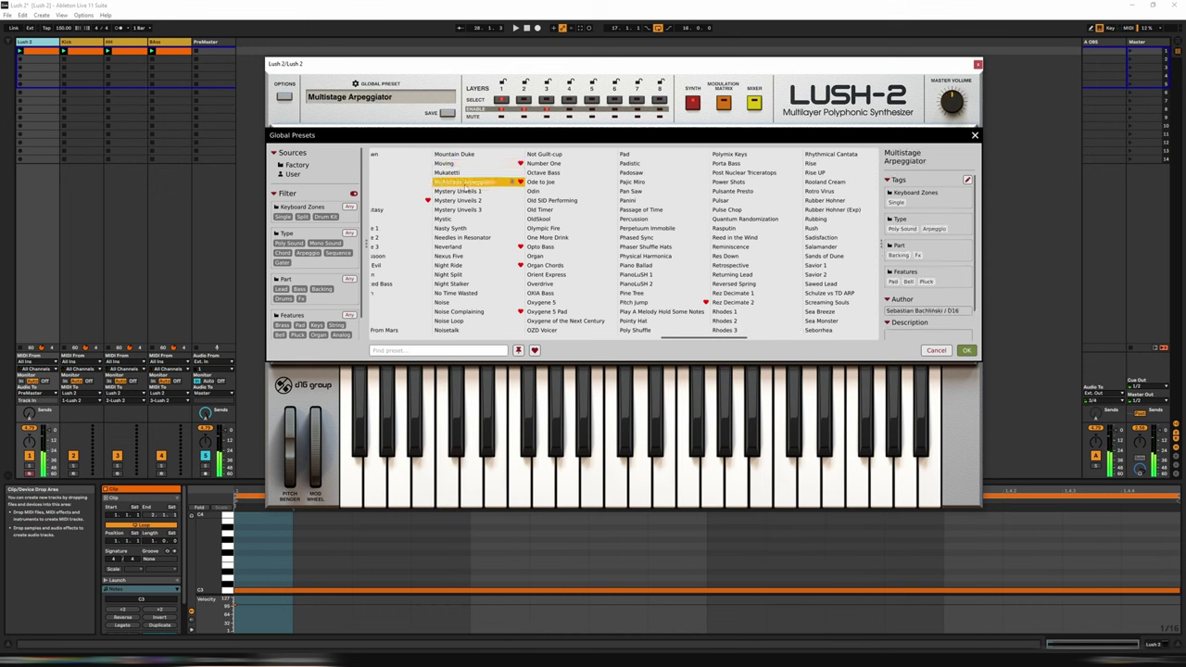
left_click(482, 248)
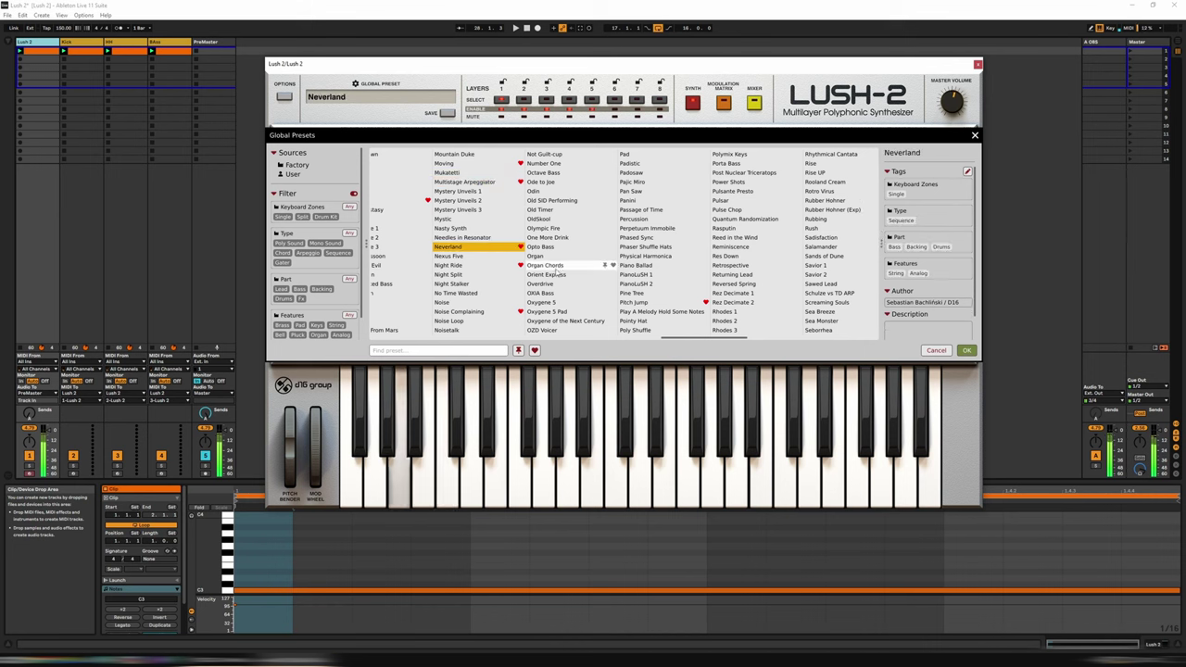
left_click(480, 269)
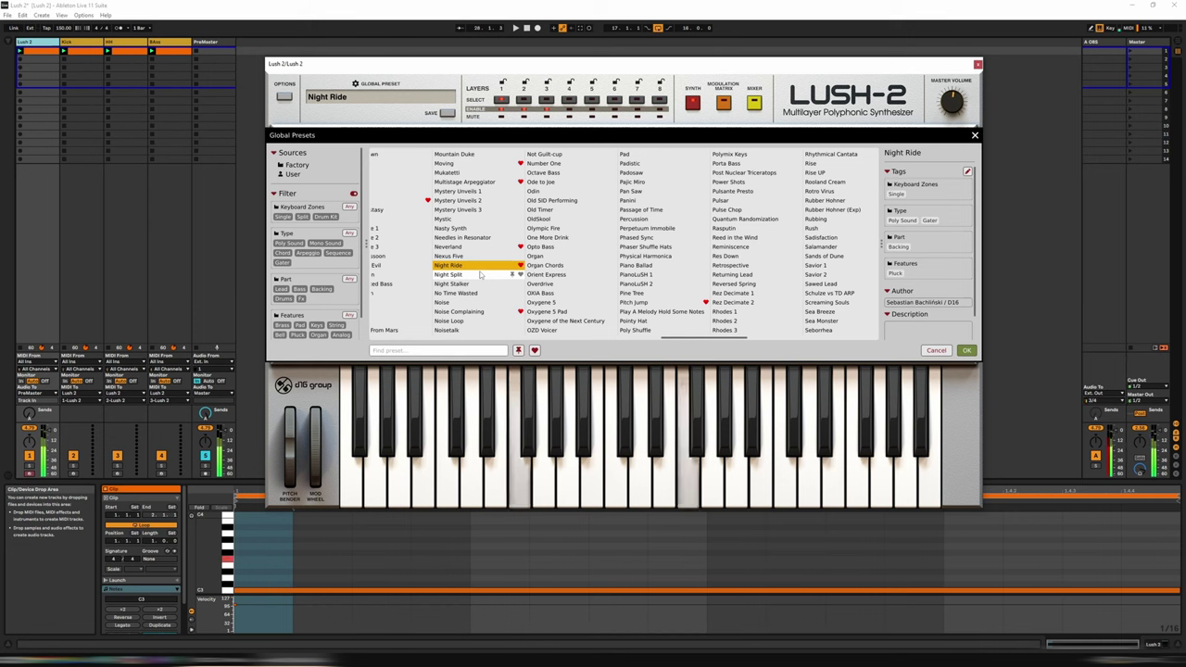
- Audition the global presets Noise Complaining, Pitch Jump and Rhythmical Cantata
left_click(479, 312)
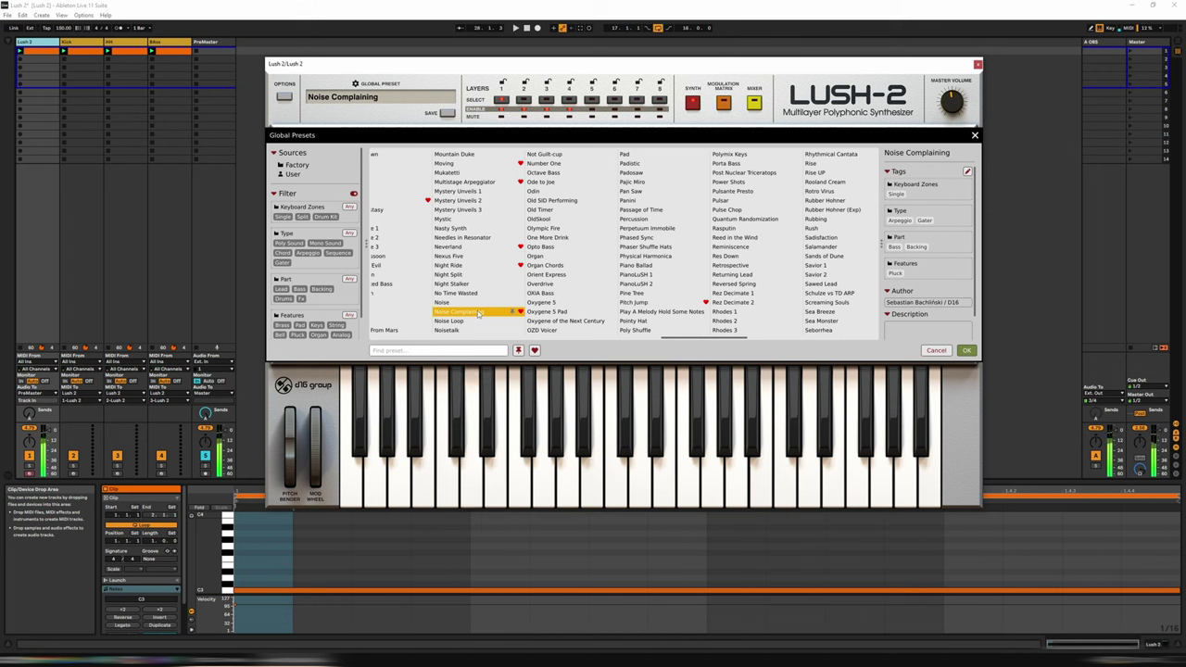
left_click(661, 304)
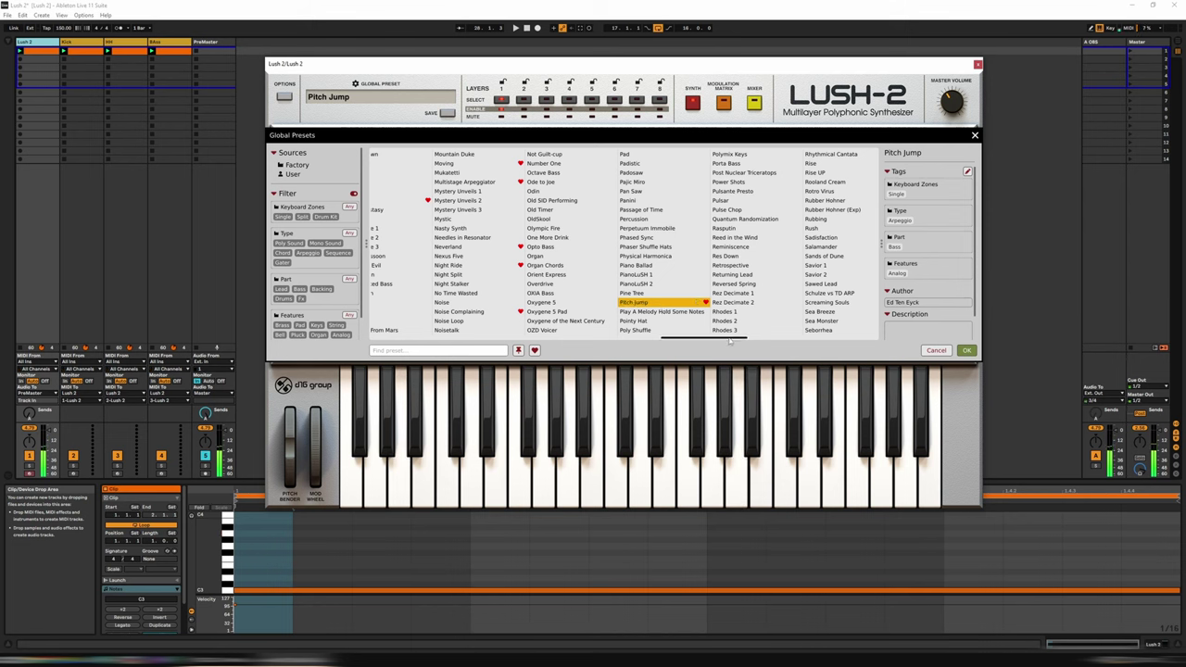
scroll(648, 241, "right", 3)
left_click(603, 157)
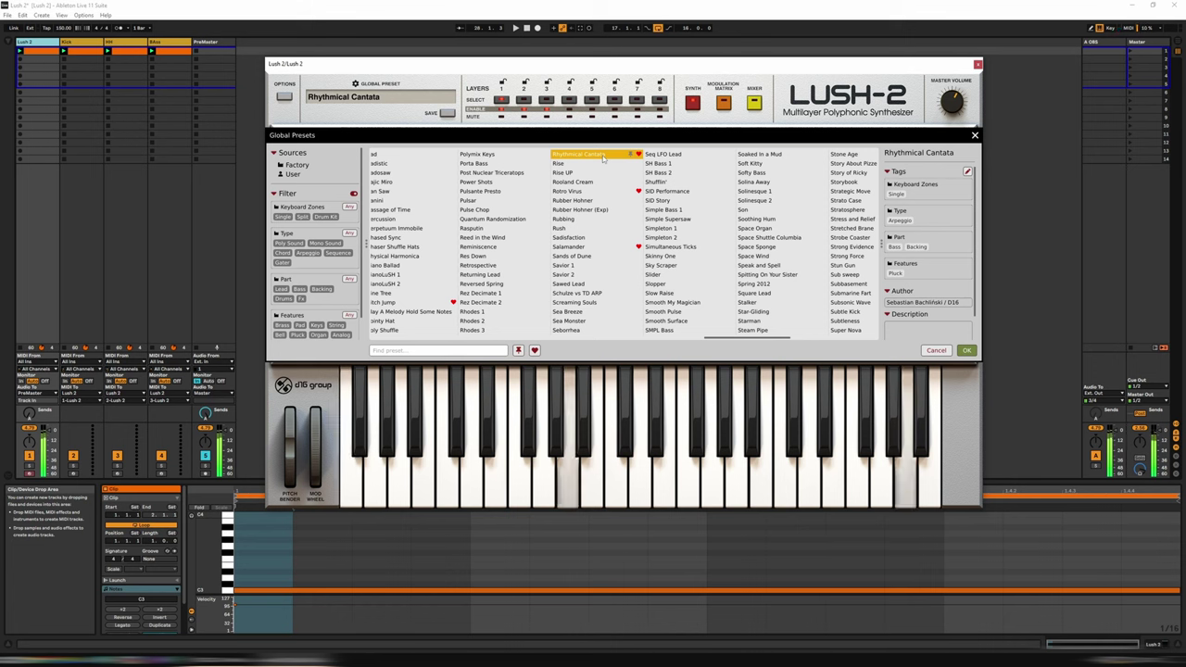
- Audition the global presets Rotro Virus, Salamander and Storybook
left_click(604, 191)
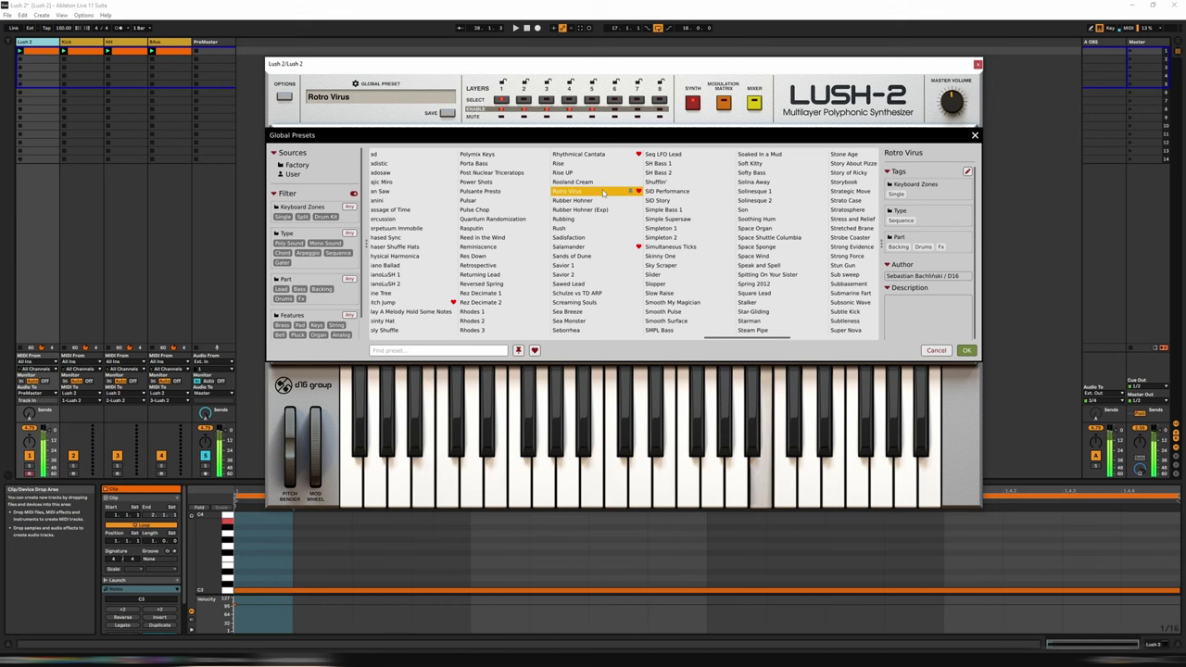
left_click(601, 250)
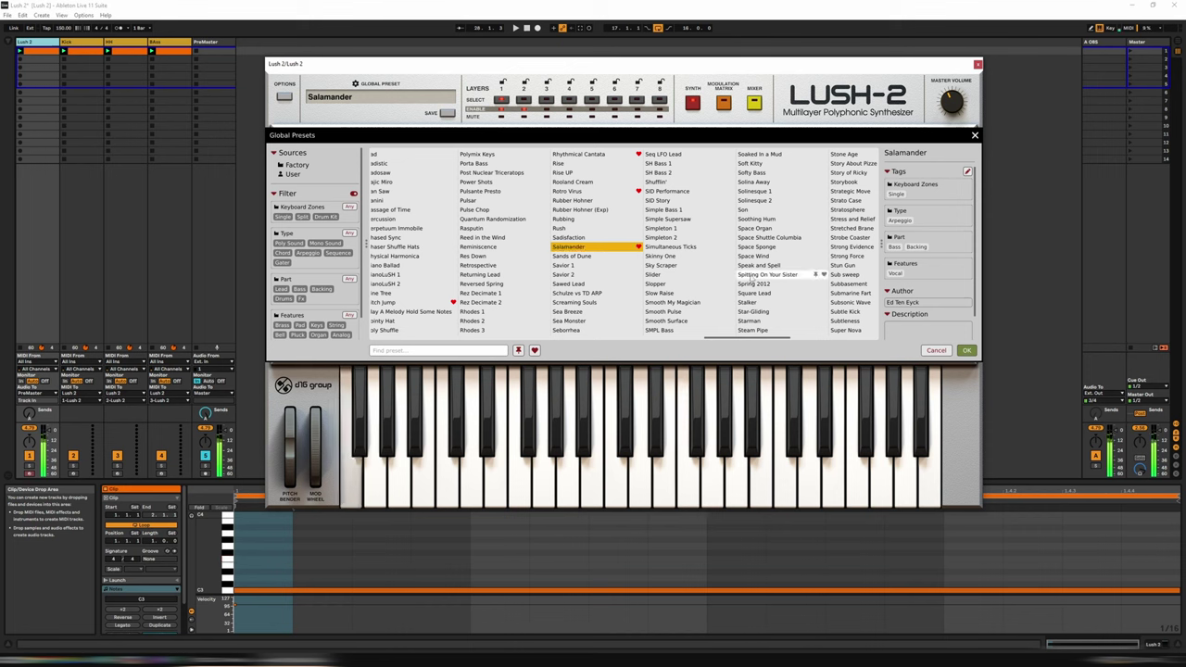
left_click_drag(745, 339, 789, 343)
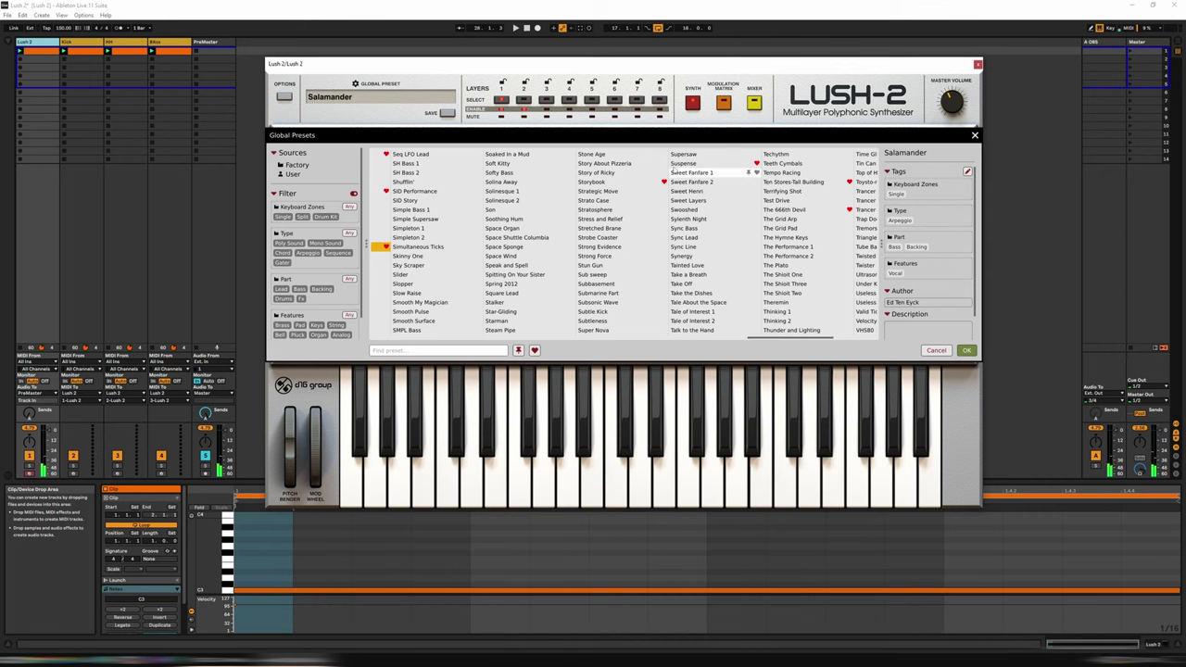
left_click(632, 183)
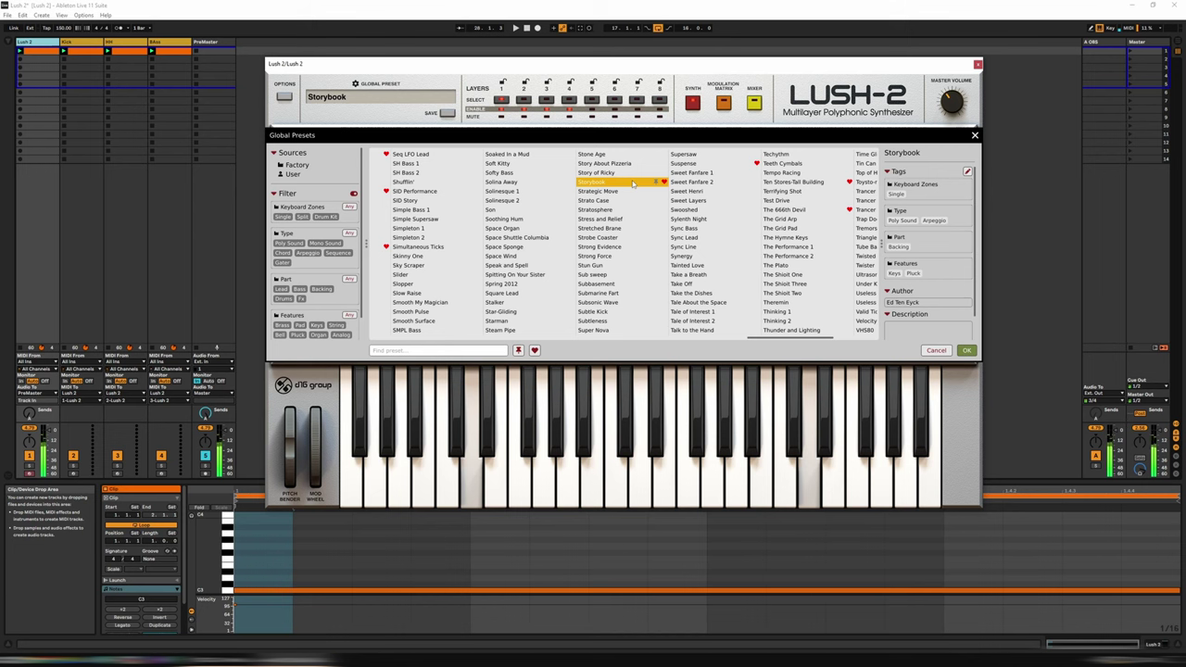
- Audition the global presets Suspense, Ten Stores-Tall Building and The 666th Devil
left_click(694, 163)
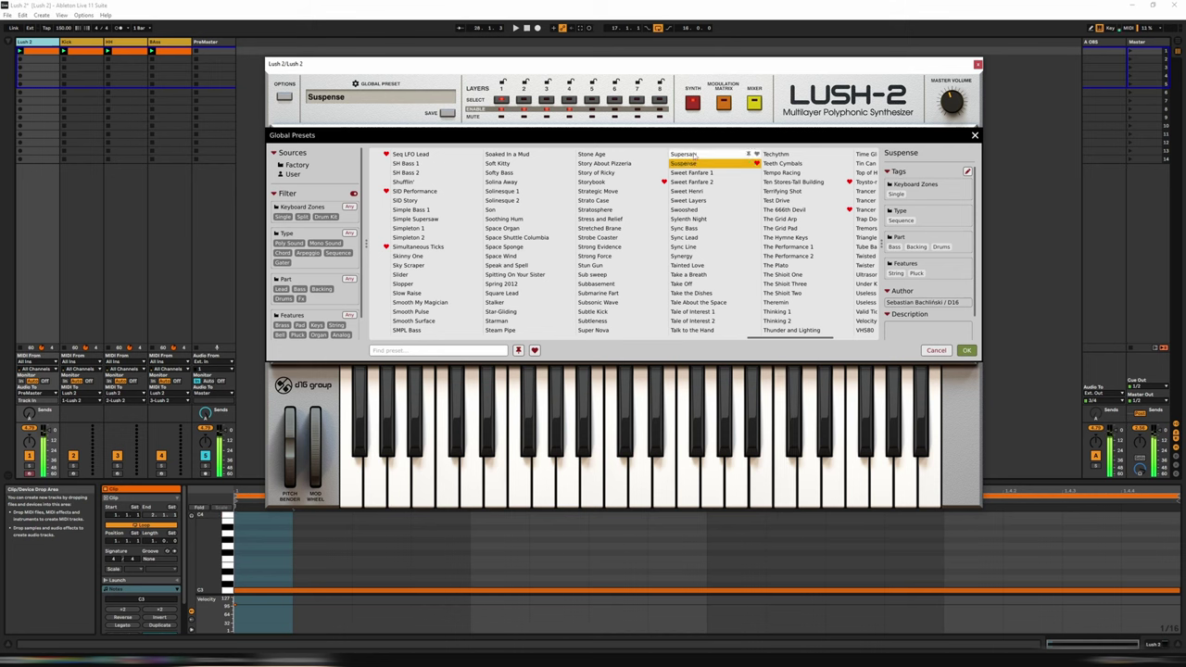
left_click(817, 184)
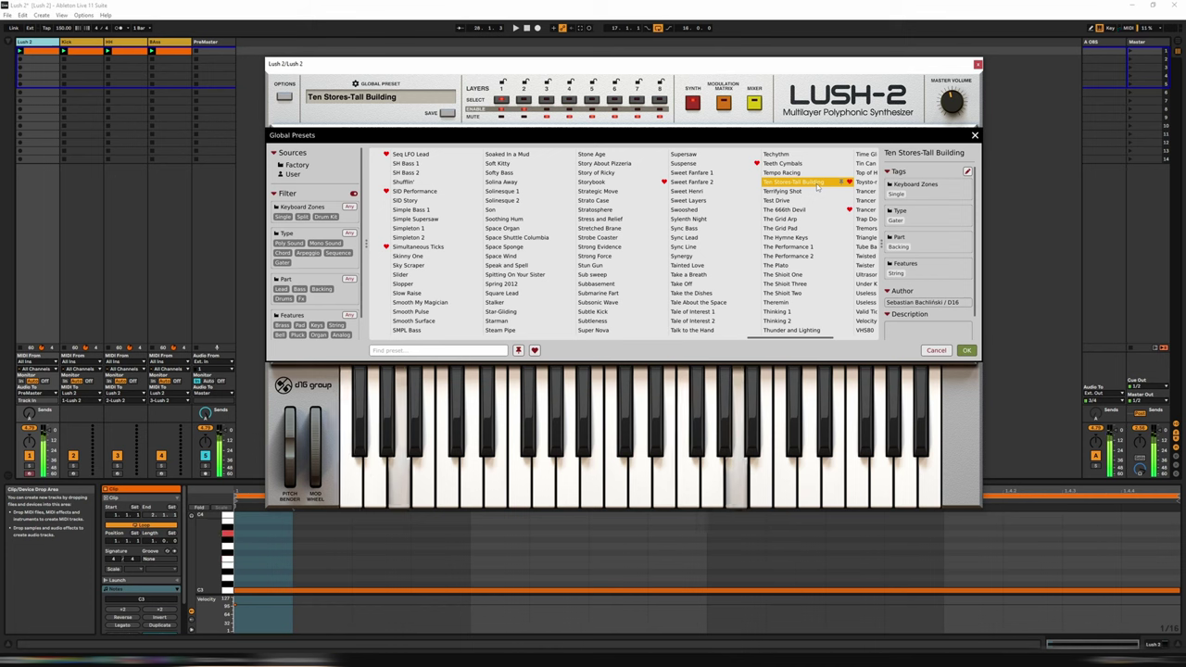
left_click(812, 208)
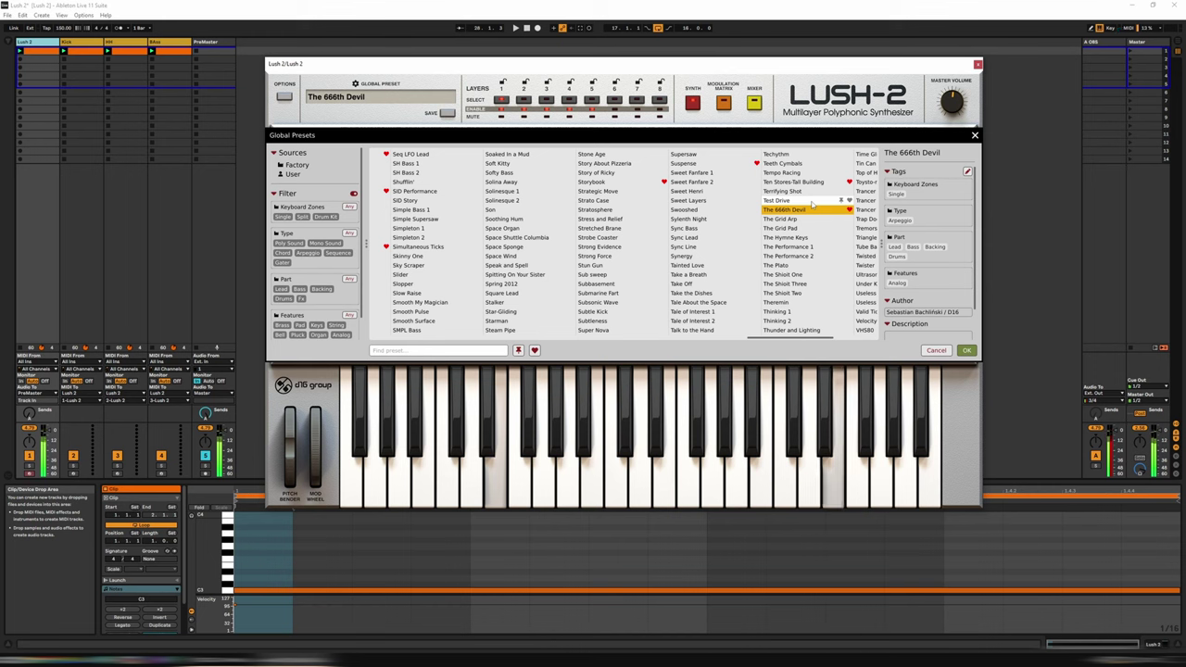
- Audition the global presets Under Kilimanjaro and What You Can Expect, and load Wide Bass, closing the preset browser
scroll(723, 287, "down", 3)
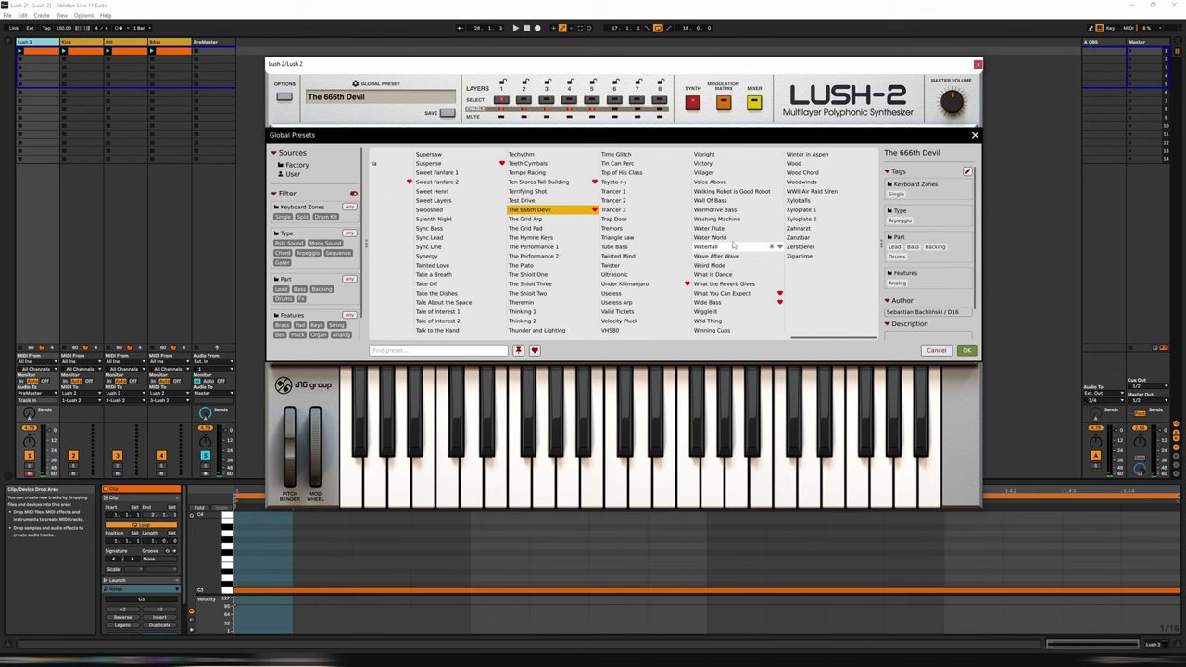
left_click(630, 284)
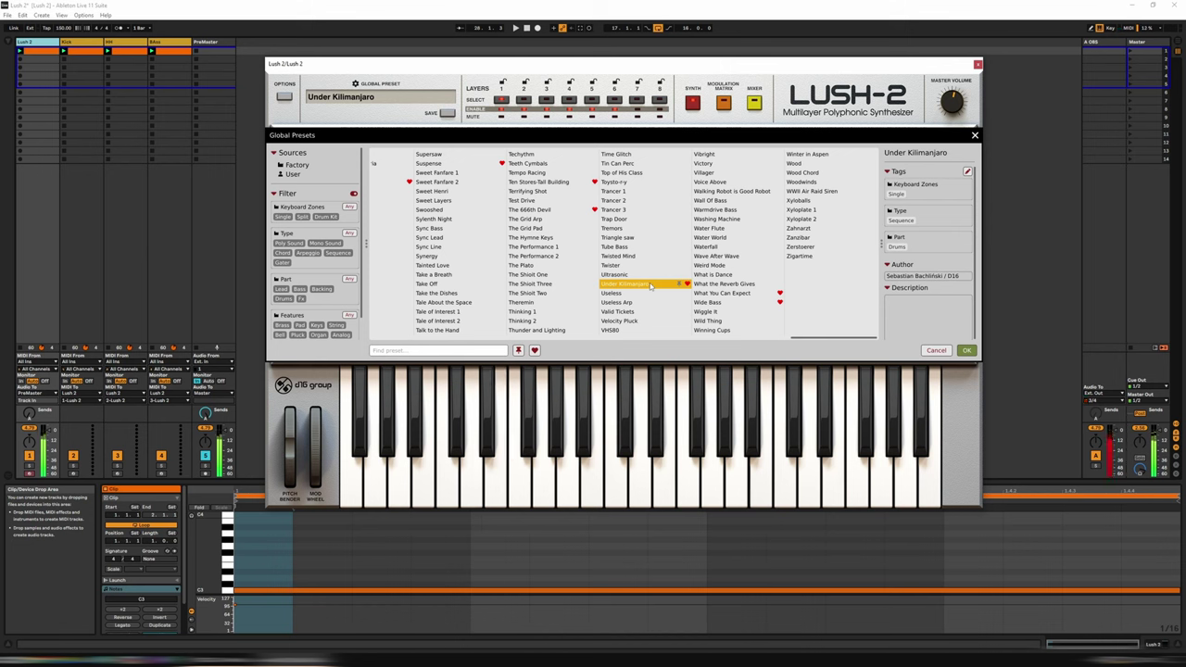
left_click(716, 294)
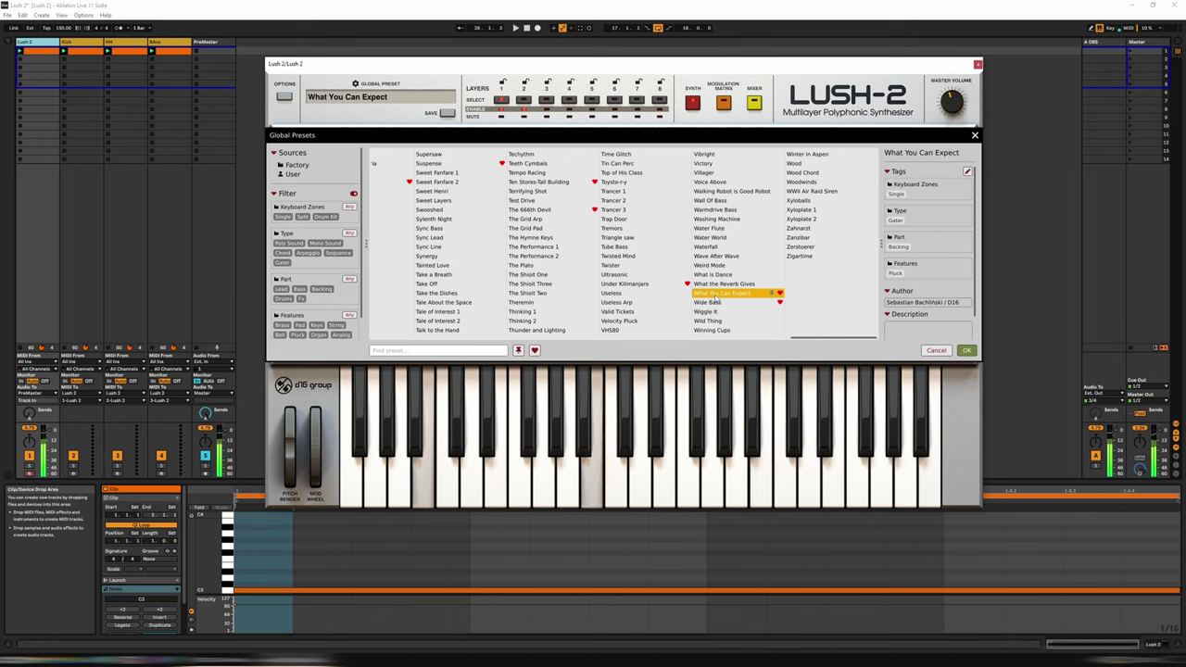
left_click(715, 303)
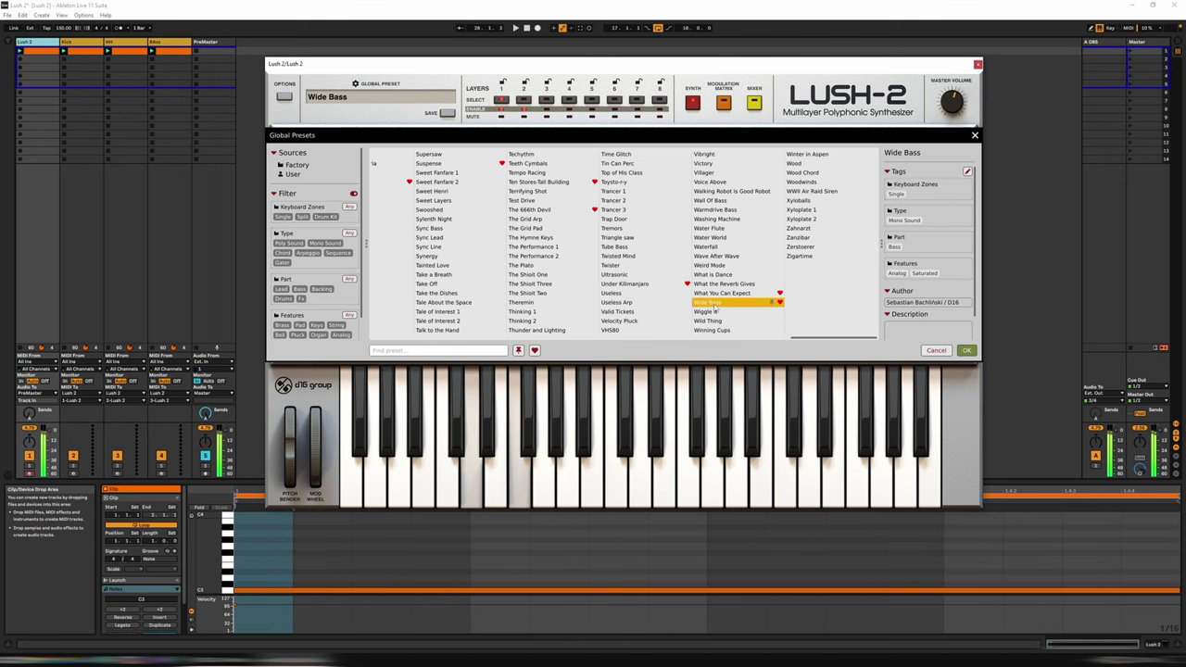
double_click(714, 308)
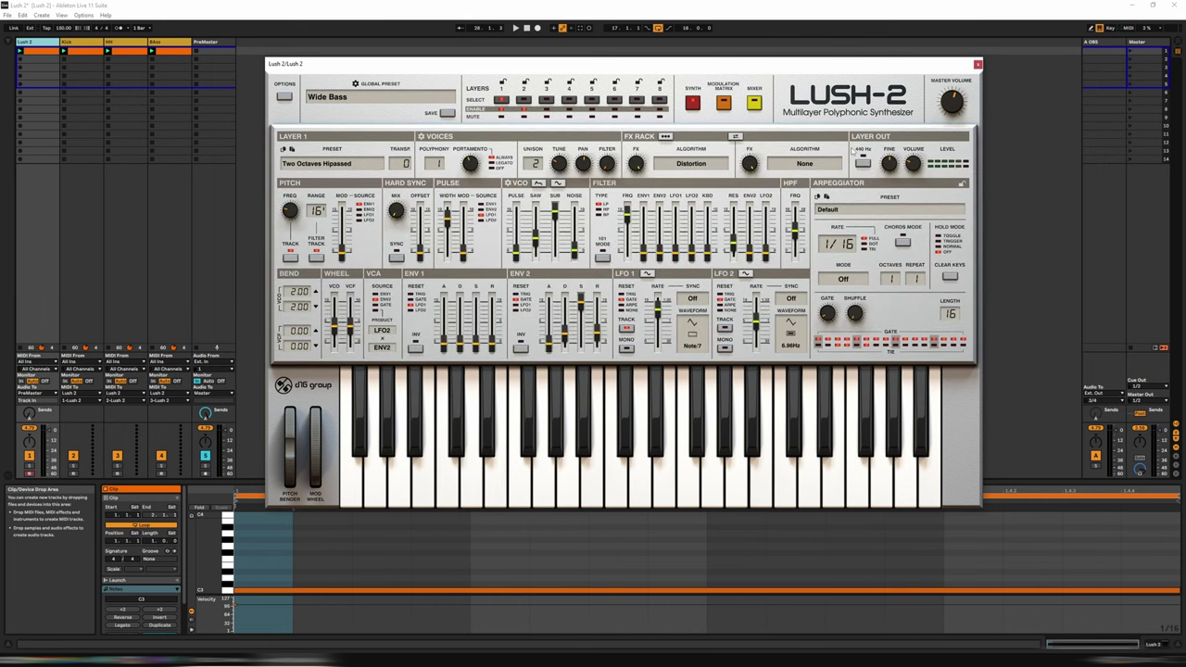